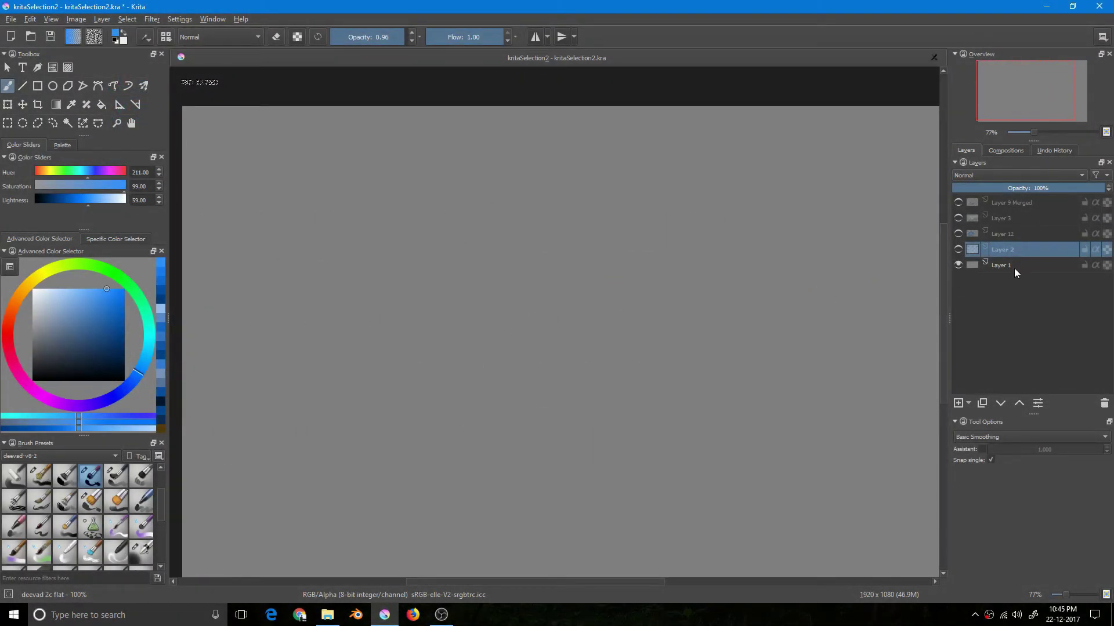
Activate the Similar Color Selection tool and make Layer 2 the active, visible layer
{"action": "left_click", "coordinate": [84, 125]}
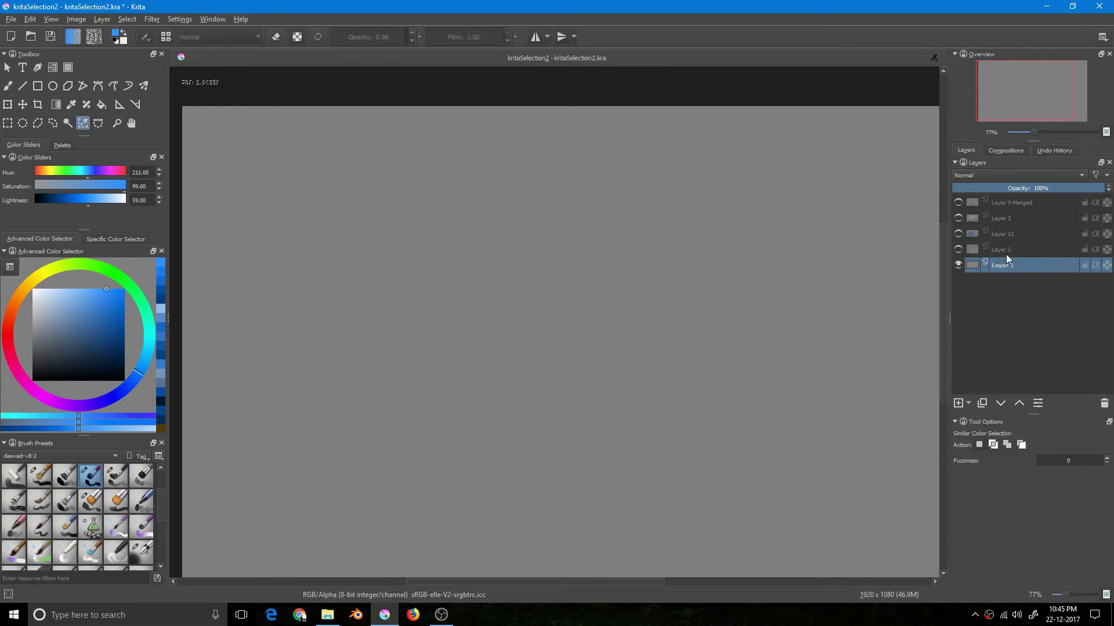
{"action": "left_click", "coordinate": [1004, 250]}
{"action": "left_click", "coordinate": [958, 251]}
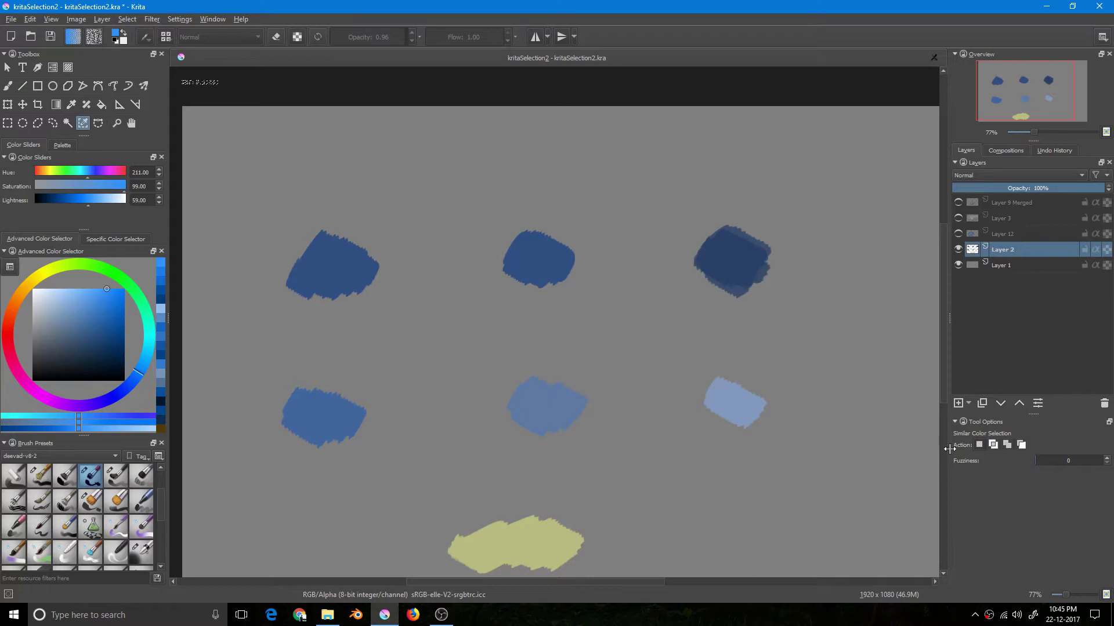
{"action": "left_click_drag", "start_coordinate": [492, 323], "coordinate": [440, 288]}
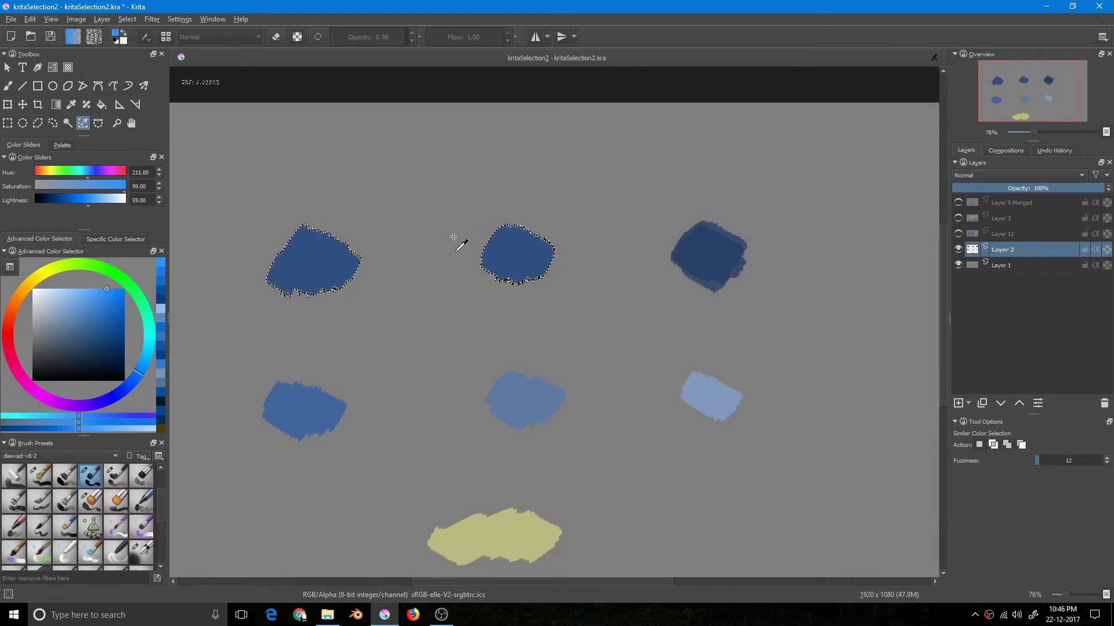
Extend the selection to the areas similar in colour to the dark blue blobs, using a fuzziness of 12
{"action": "scroll", "coordinate": [449, 278], "scroll_direction": "down", "scroll_amount": 3}
{"action": "left_click_drag", "start_coordinate": [454, 257], "coordinate": [433, 277]}
{"action": "scroll", "coordinate": [434, 266], "scroll_direction": "up", "scroll_amount": 1}
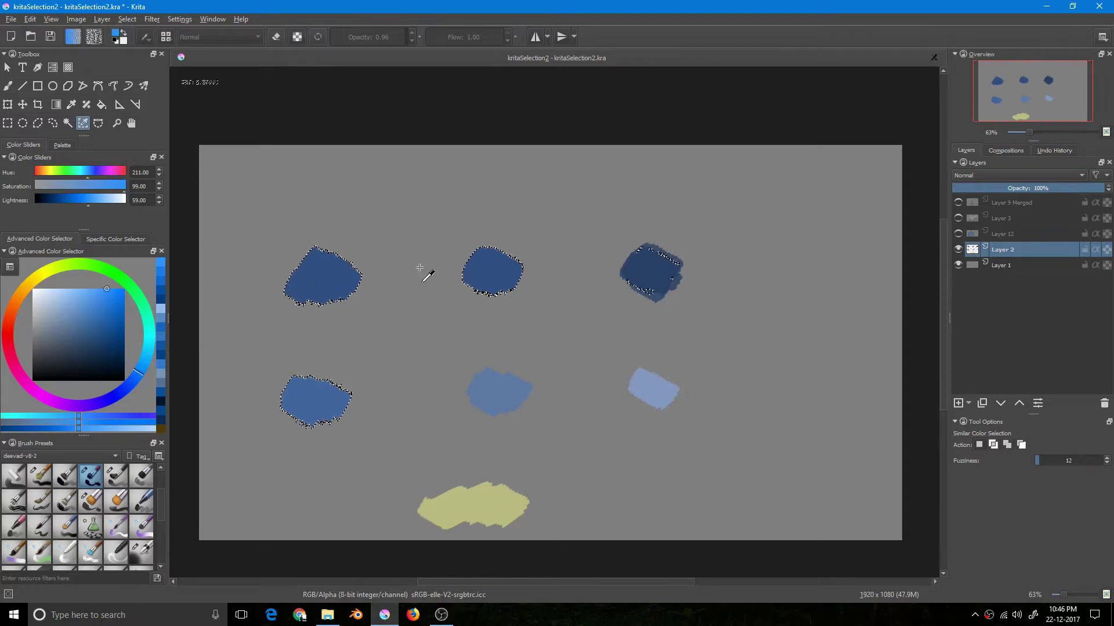
{"action": "left_click_drag", "start_coordinate": [491, 328], "coordinate": [463, 363]}
{"action": "scroll", "coordinate": [434, 343], "scroll_direction": "up", "scroll_amount": 2}
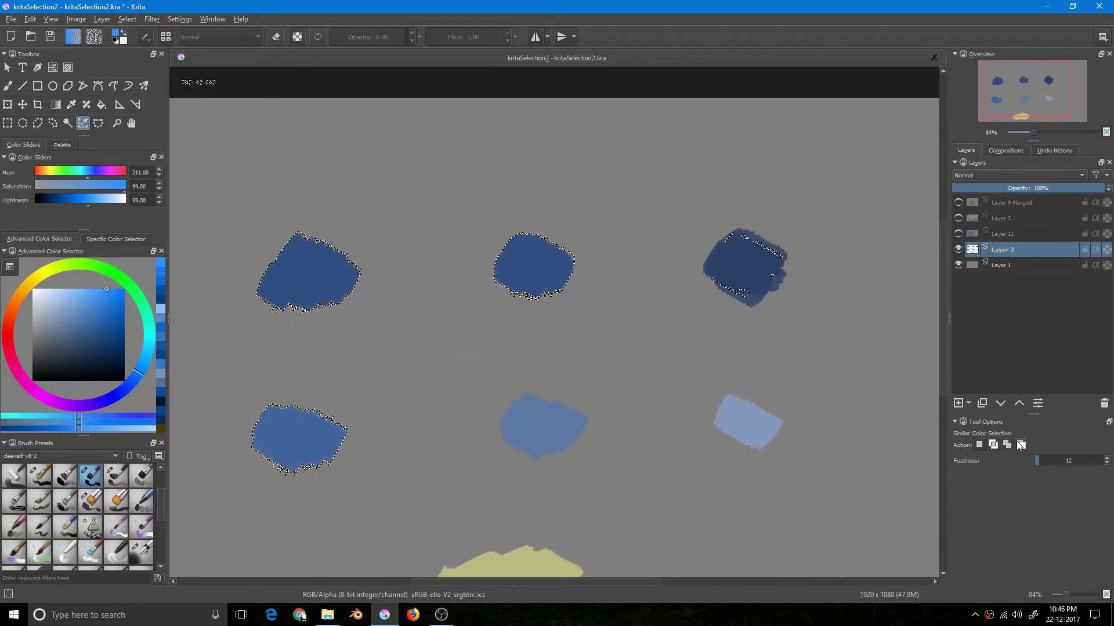
Clear the selection and select the colours similar to the upper-left dark blue blob with a fuzziness of 5
{"action": "key", "text": "ctrl+shift+a"}
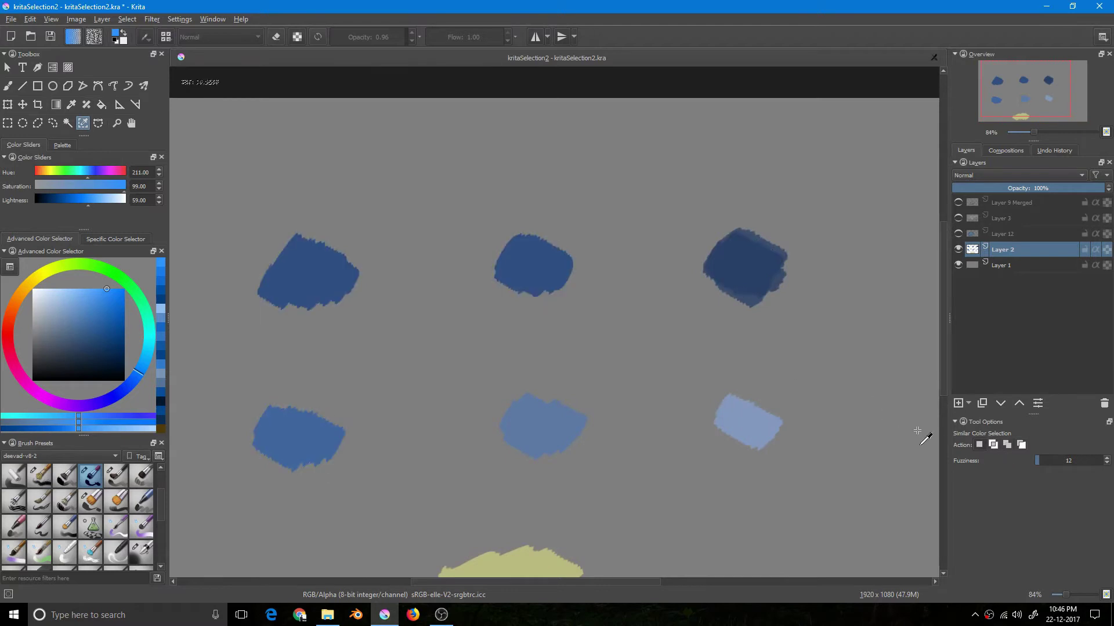
{"action": "left_click_drag", "start_coordinate": [1038, 464], "coordinate": [1037, 462]}
{"action": "left_click", "coordinate": [315, 278]}
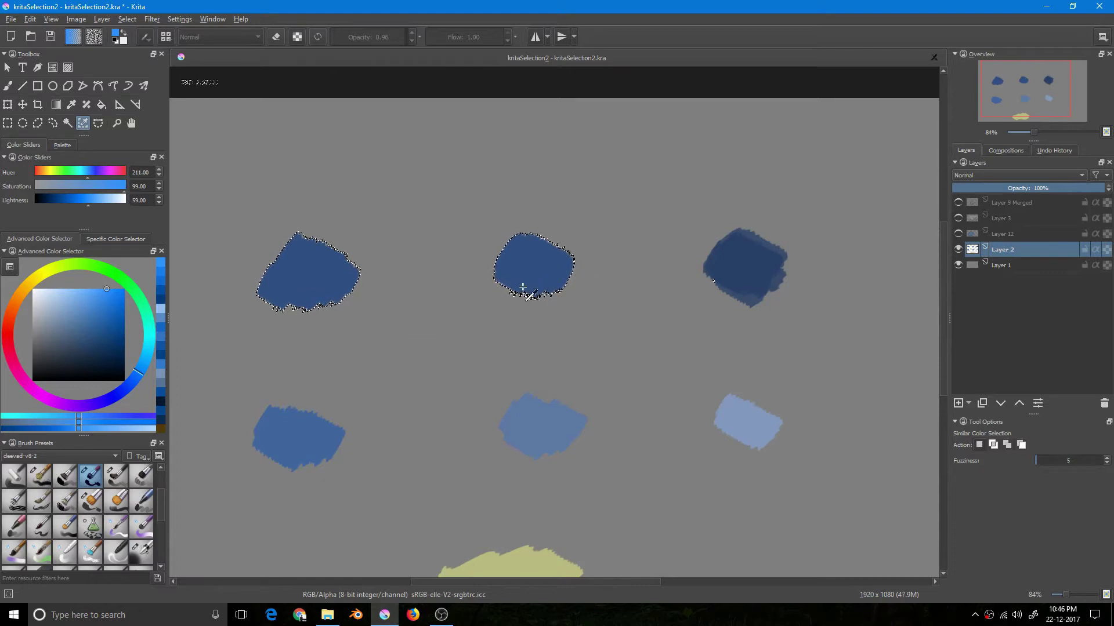
{"action": "left_click_drag", "start_coordinate": [716, 281], "coordinate": [844, 140]}
{"action": "left_click_drag", "start_coordinate": [653, 273], "coordinate": [703, 296]}
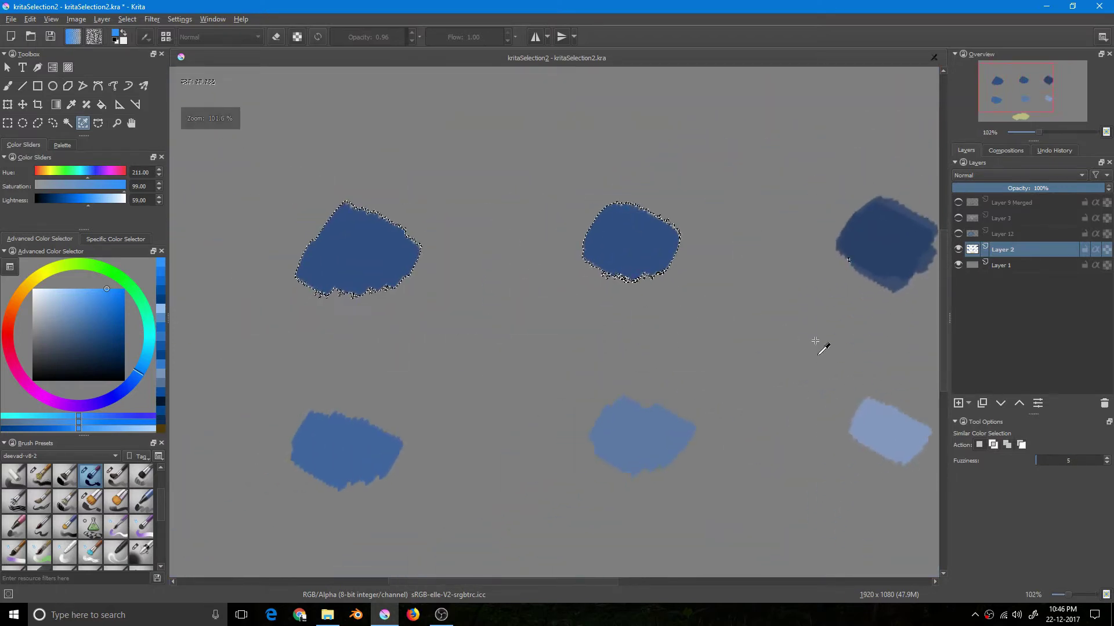
{"action": "left_click_drag", "start_coordinate": [821, 417], "coordinate": [713, 375]}
Raise the fuzziness to 29, clear the old selection and reselect from the upper-left dark blue blob
{"action": "left_click_drag", "start_coordinate": [1036, 459], "coordinate": [1045, 461]}
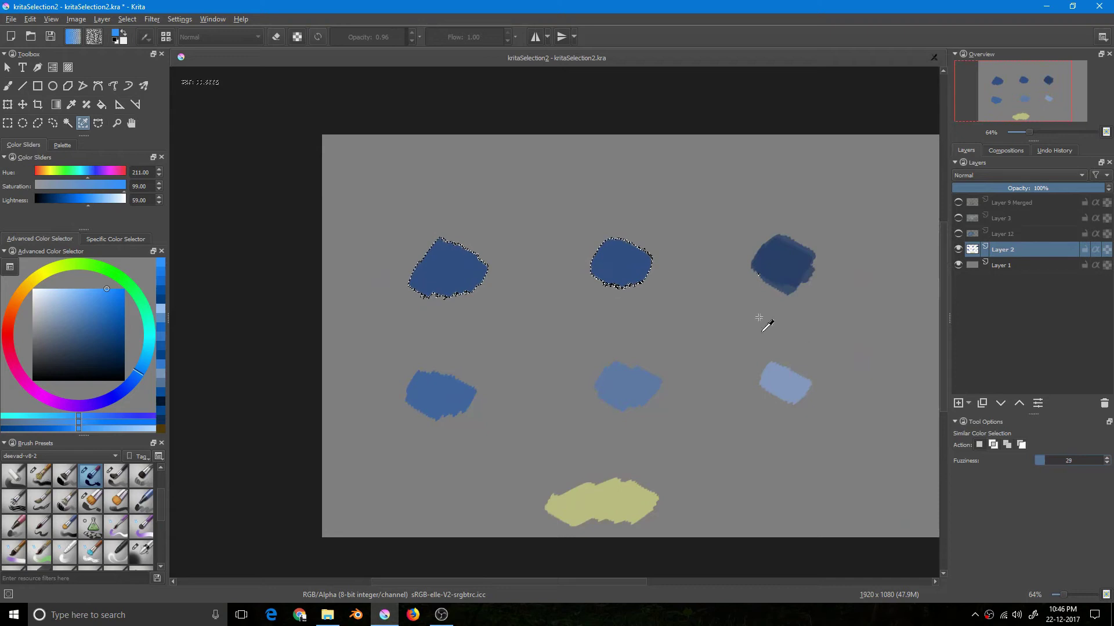
{"action": "key", "text": "ctrl+shift+a"}
{"action": "left_click_drag", "start_coordinate": [594, 271], "coordinate": [499, 286]}
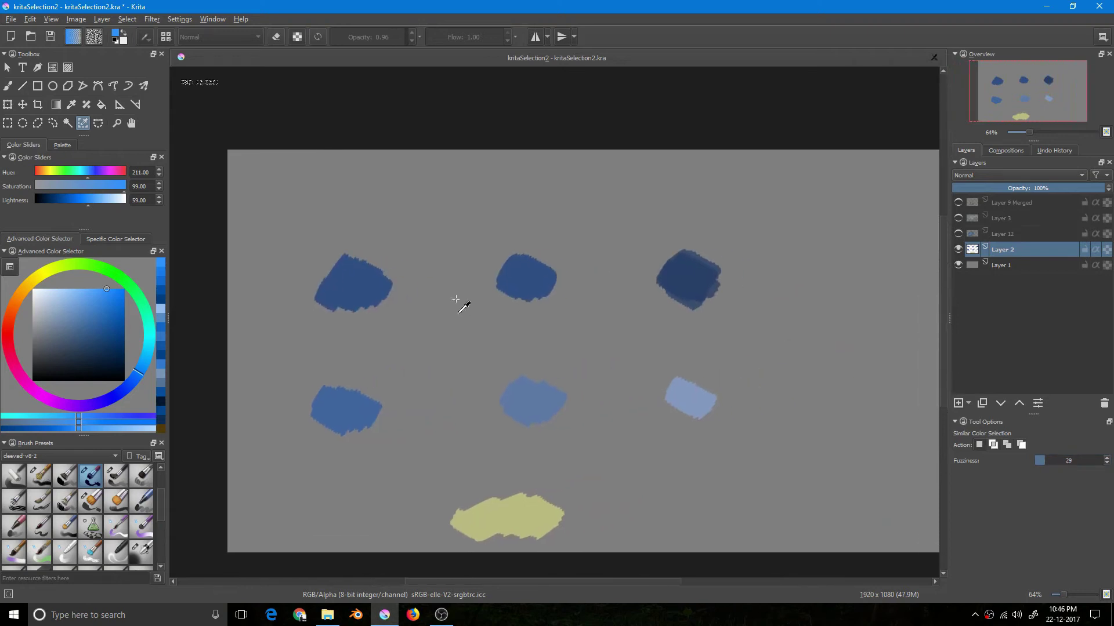
{"action": "left_click", "coordinate": [357, 309]}
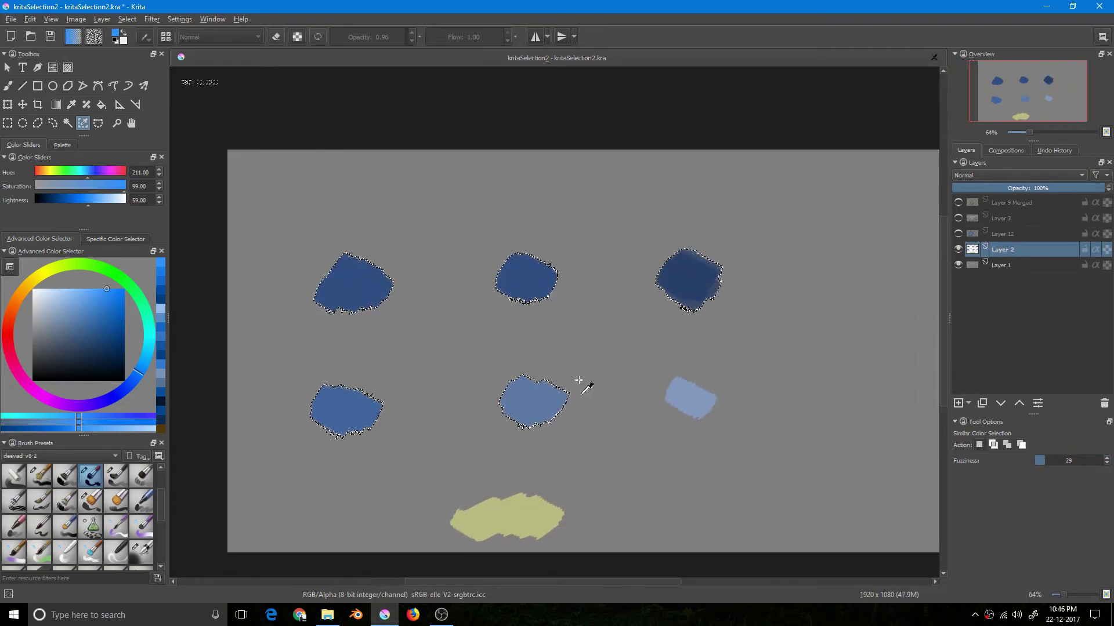
{"action": "left_click_drag", "start_coordinate": [538, 400], "coordinate": [498, 386]}
Set the fuzziness to 44, deselect, and select similar colours again from the upper-left dark blue blob
{"action": "left_click", "coordinate": [1050, 461]}
{"action": "key", "text": "ctrl+shift+a"}
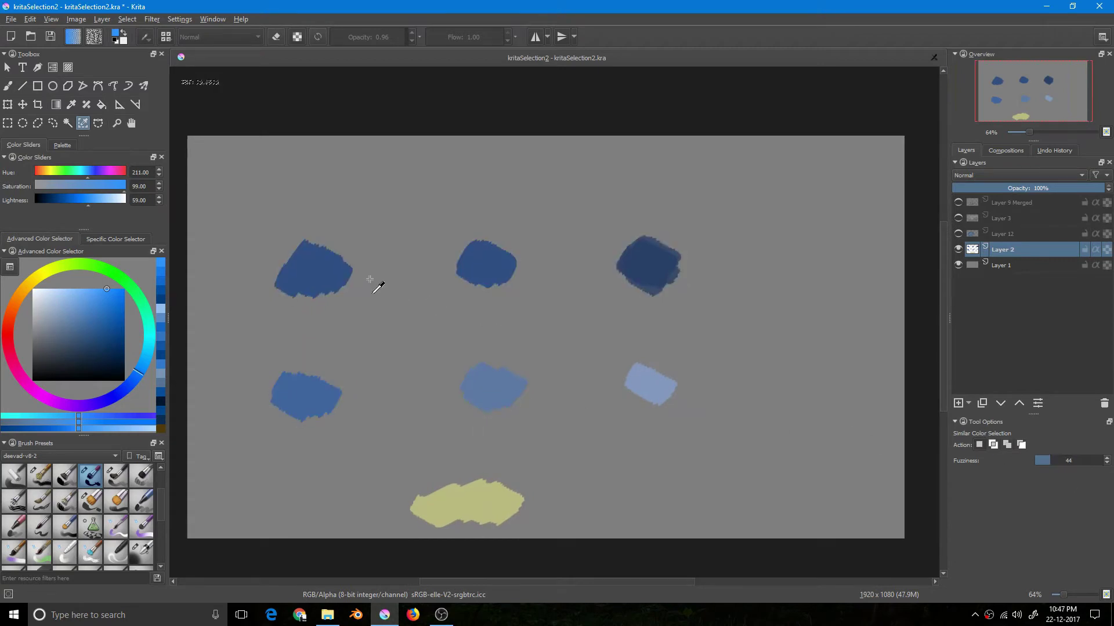
{"action": "left_click", "coordinate": [344, 300]}
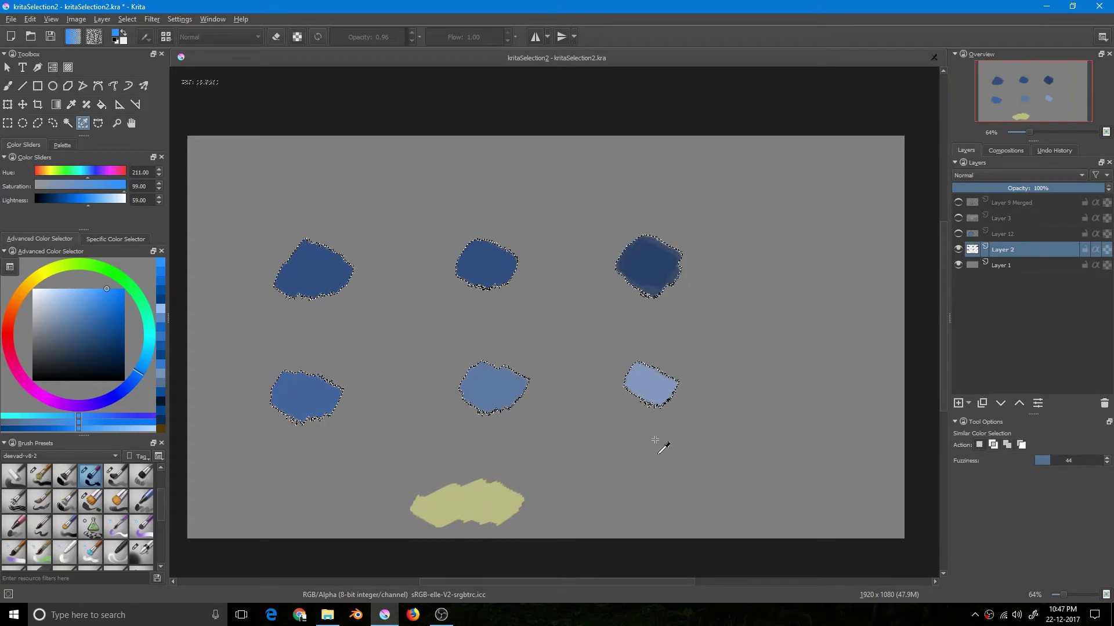
Replace the selection with one made from the upper-left dark blue blob at a fuzziness of 72
{"action": "scroll", "coordinate": [574, 425], "scroll_direction": "down", "scroll_amount": 1}
{"action": "scroll", "coordinate": [574, 425], "scroll_direction": "up", "scroll_amount": 1}
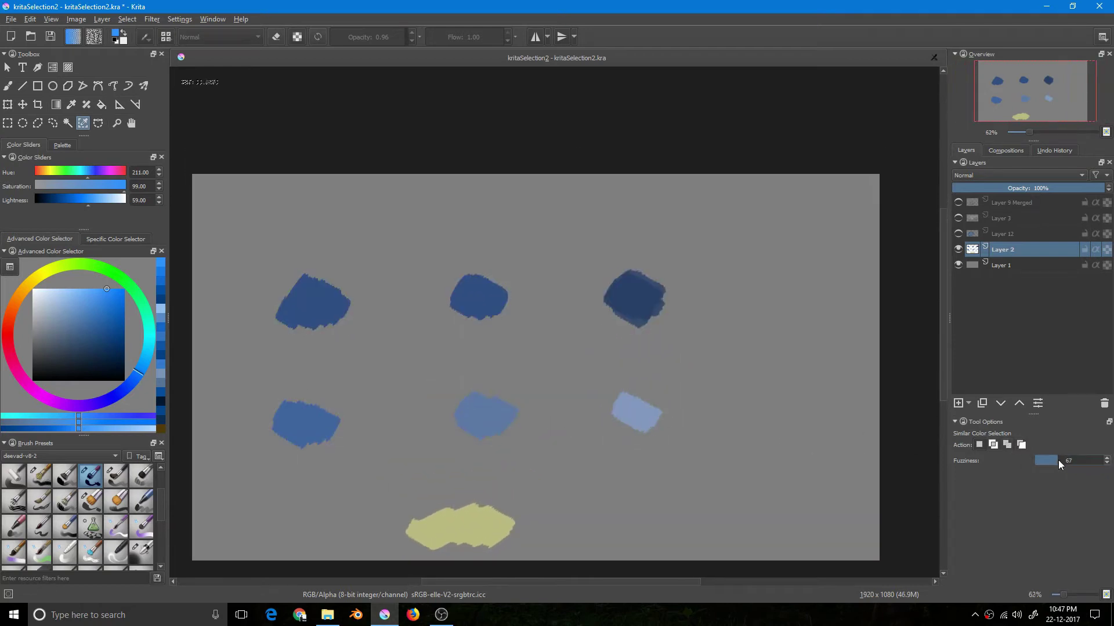
{"action": "left_click", "coordinate": [321, 302]}
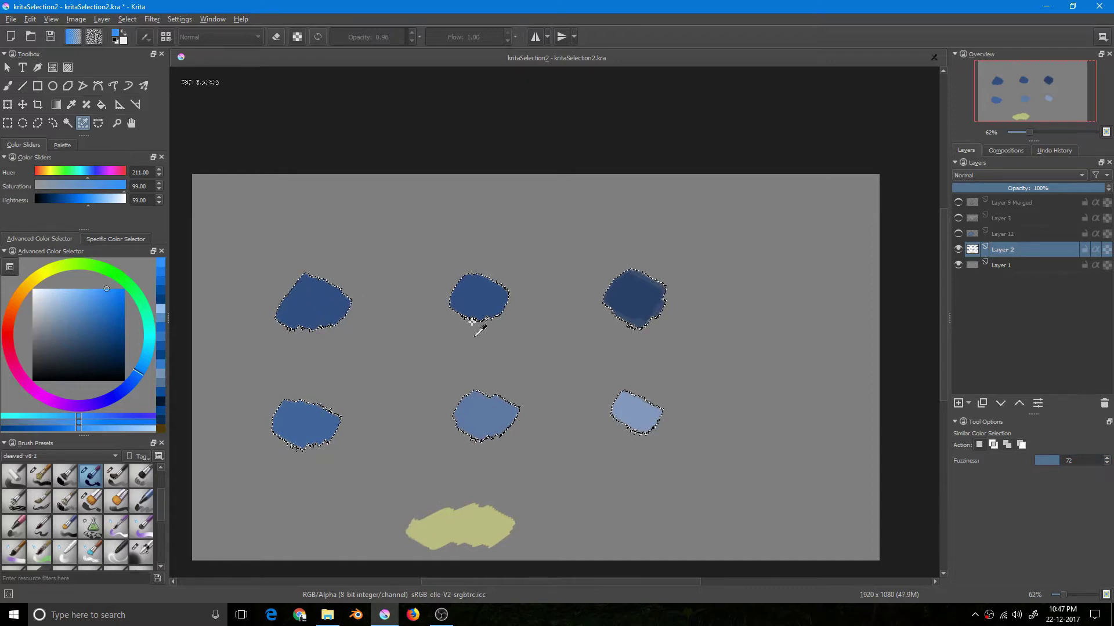
Set the fuzziness to 129, select from the upper-left dark blue blob and inspect the selection across the canvas
{"action": "left_click", "coordinate": [1077, 463]}
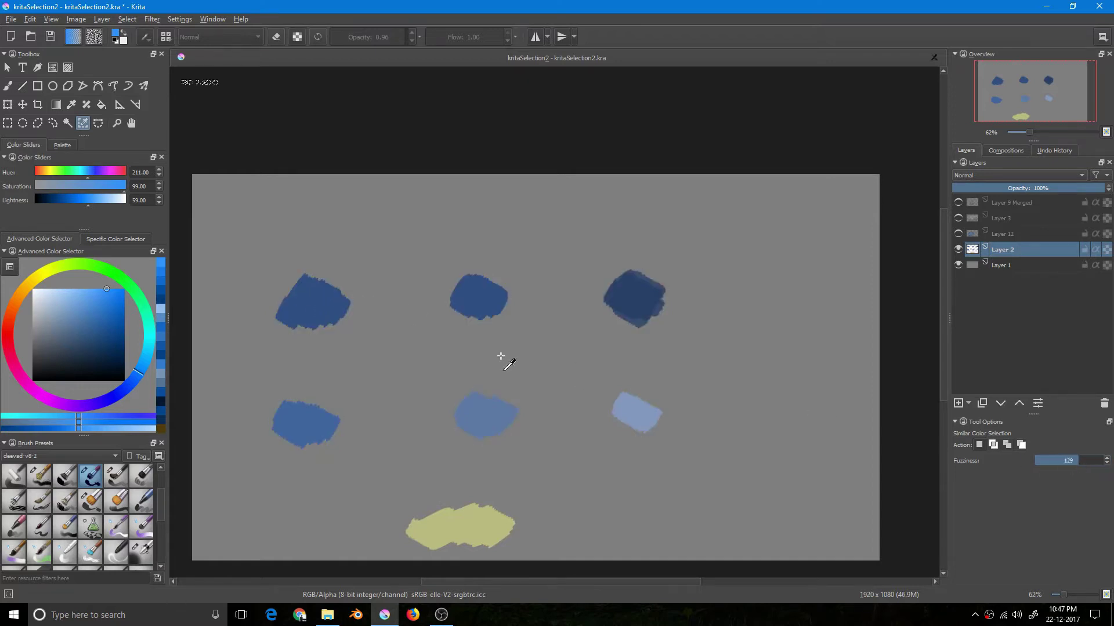
{"action": "left_click", "coordinate": [336, 329]}
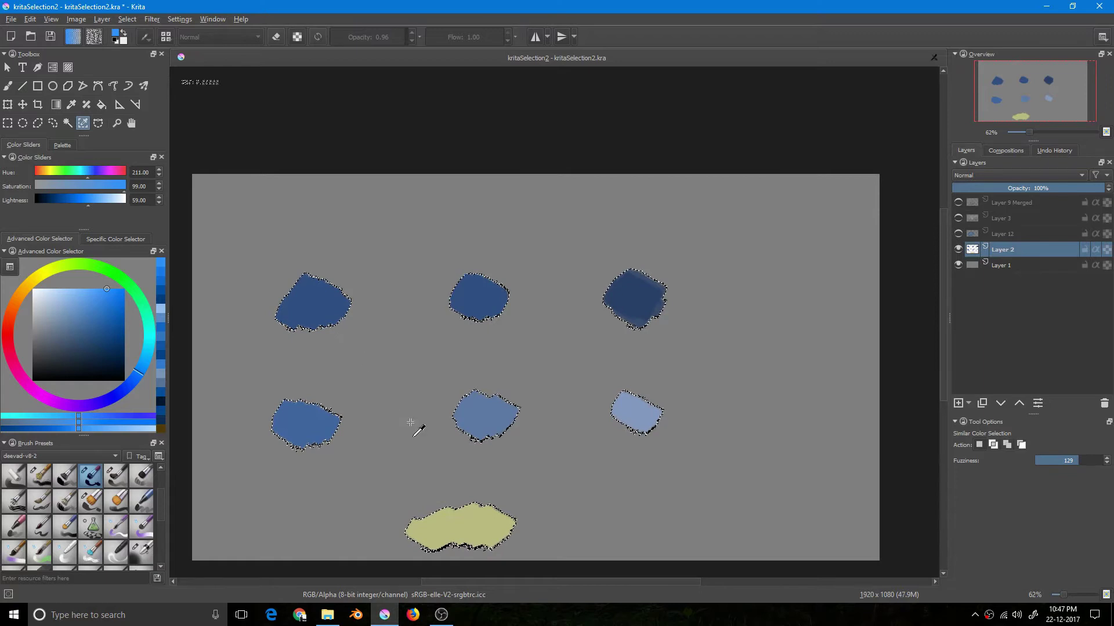
{"action": "scroll", "coordinate": [446, 464], "scroll_direction": "up", "scroll_amount": 2}
{"action": "scroll", "coordinate": [460, 434], "scroll_direction": "up", "scroll_amount": 1}
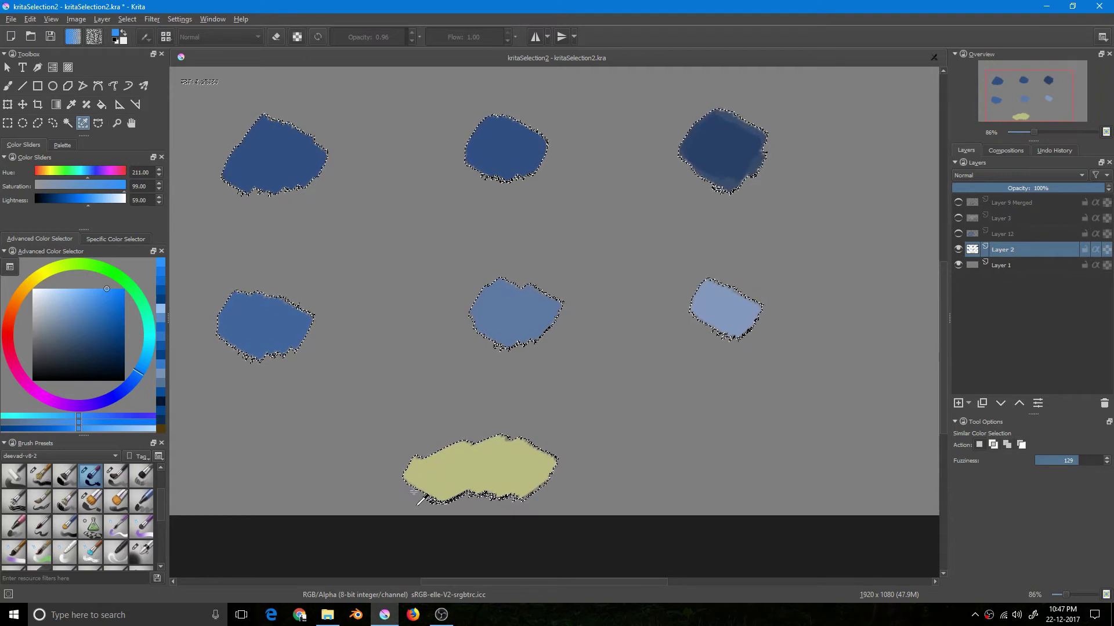
{"action": "scroll", "coordinate": [437, 455], "scroll_direction": "down", "scroll_amount": 6}
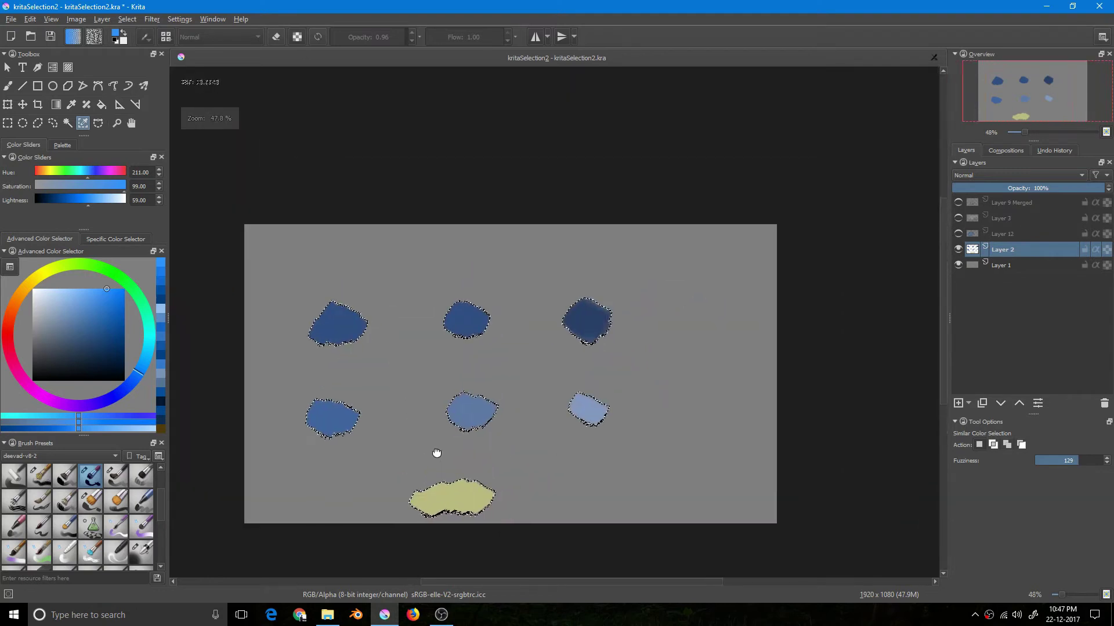
{"action": "scroll", "coordinate": [280, 297], "scroll_direction": "up", "scroll_amount": 2}
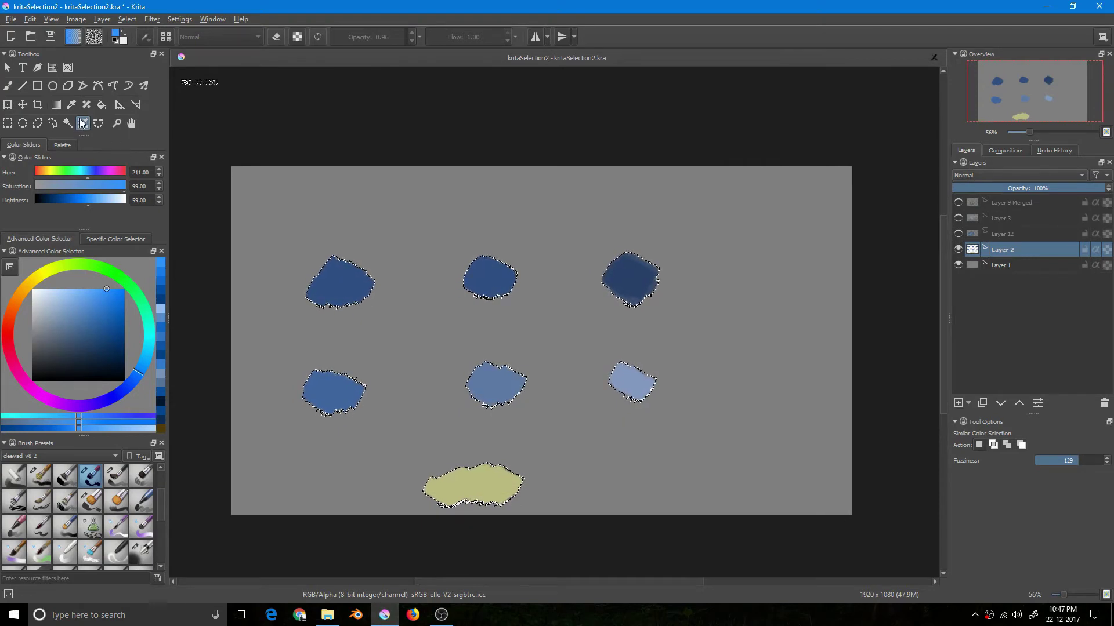
{"action": "left_click_drag", "start_coordinate": [449, 336], "coordinate": [498, 328]}
{"action": "scroll", "coordinate": [454, 313], "scroll_direction": "up", "scroll_amount": 1}
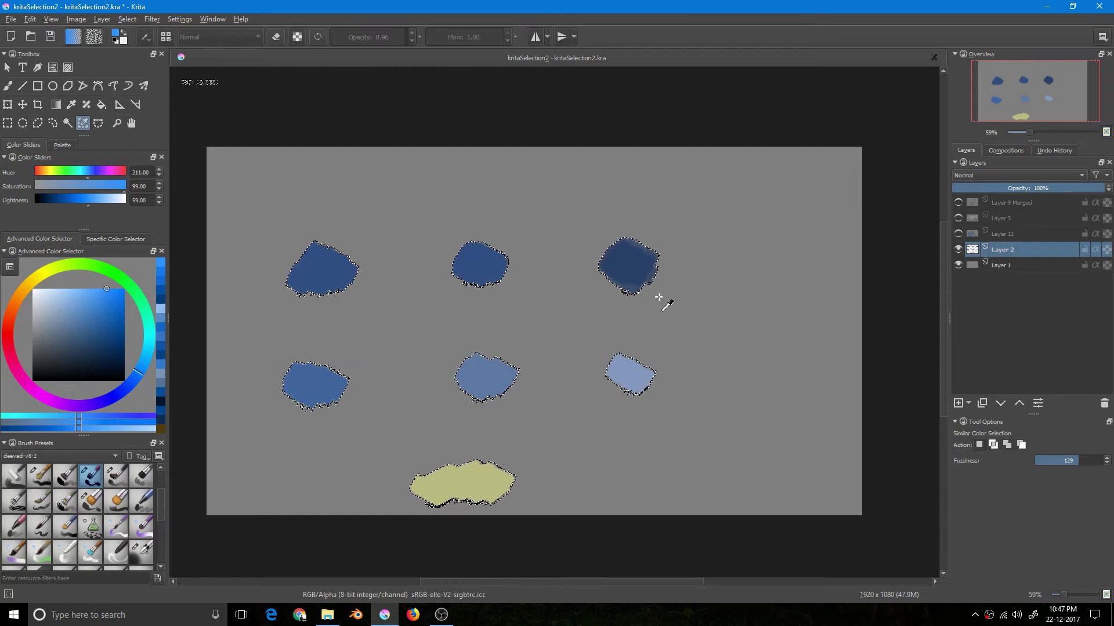
Deselect everything, make Layer 12 active and visible, and hide Layer 2
{"action": "key", "text": "ctrl+shift+a"}
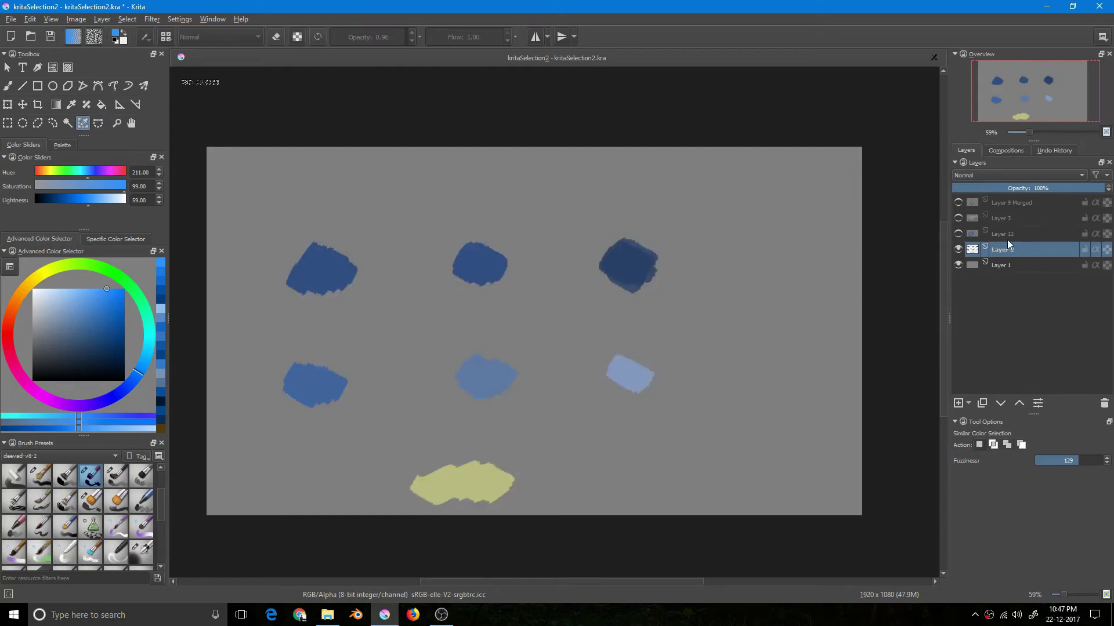
{"action": "left_click", "coordinate": [1030, 236]}
{"action": "left_click", "coordinate": [958, 233]}
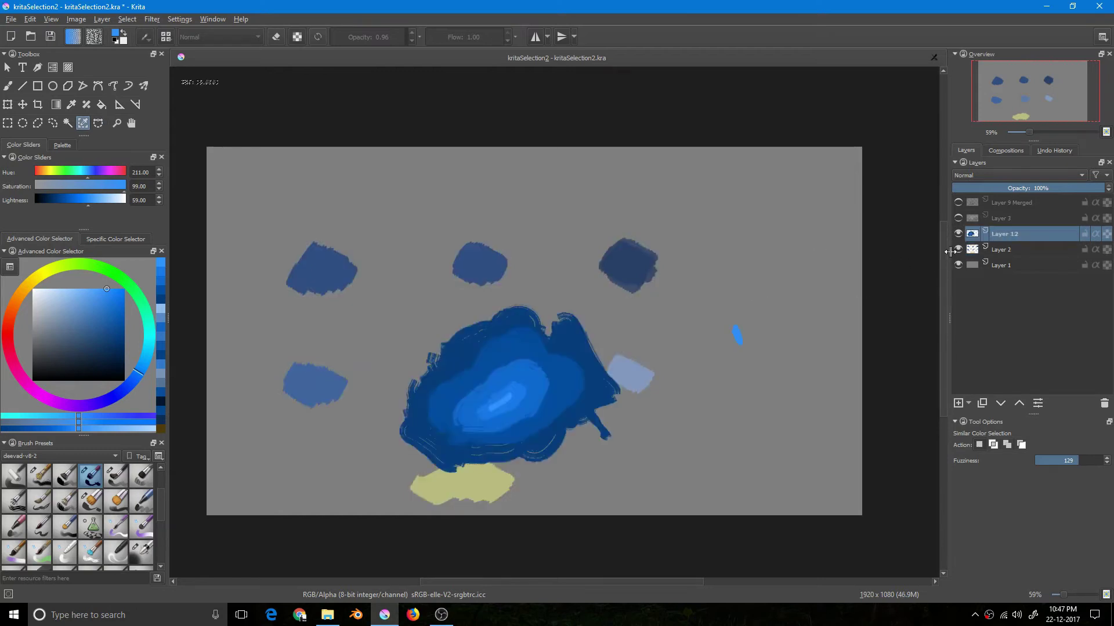
{"action": "left_click", "coordinate": [957, 250]}
Set the fuzziness to 0 and select the lightest blue stroke at the centre of the large painted shape
{"action": "left_click_drag", "start_coordinate": [1065, 460], "coordinate": [1030, 464]}
{"action": "scroll", "coordinate": [502, 402], "scroll_direction": "up", "scroll_amount": 6}
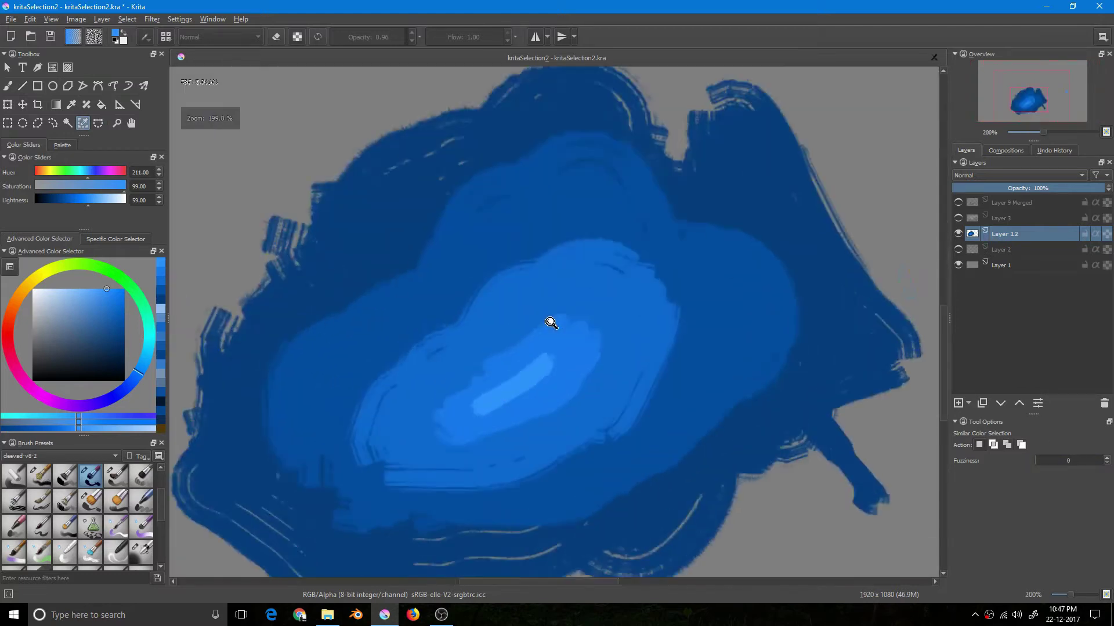
{"action": "left_click", "coordinate": [531, 348]}
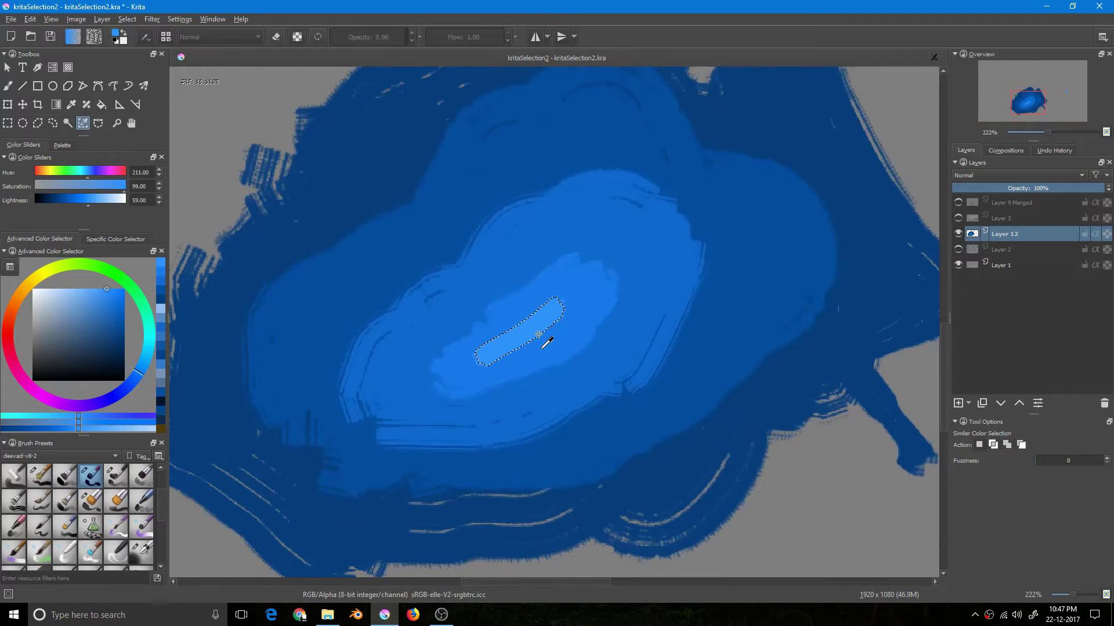
{"action": "scroll", "coordinate": [528, 342], "scroll_direction": "down", "scroll_amount": 4}
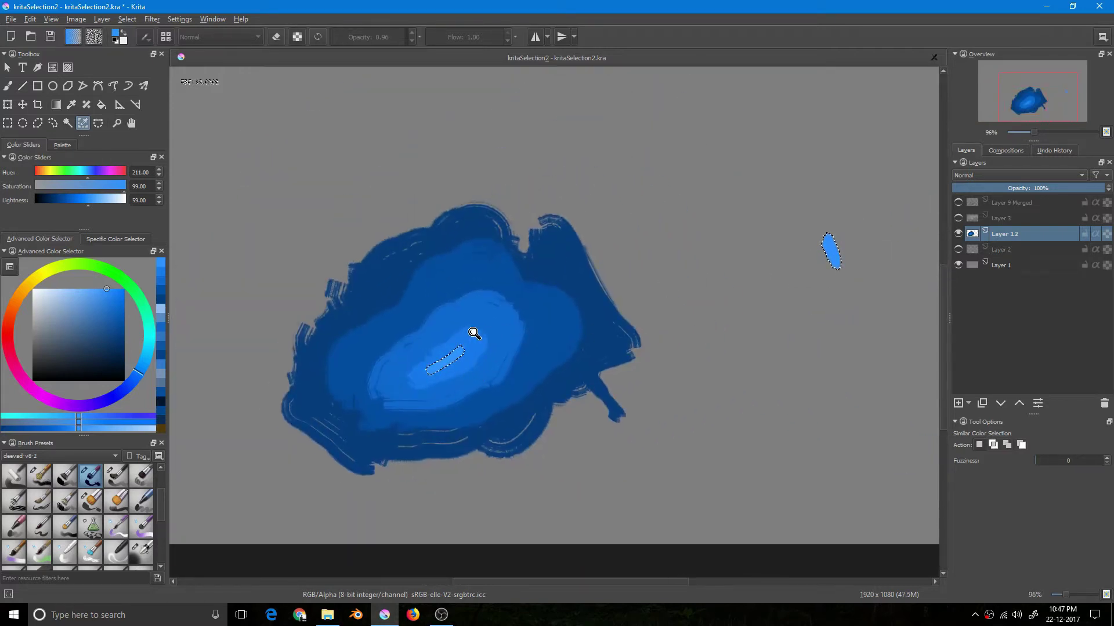
{"action": "scroll", "coordinate": [464, 339], "scroll_direction": "up", "scroll_amount": 3}
Clear the selection, raise the fuzziness slightly and reselect from the lightest blue stroke in the painted shape
{"action": "key", "text": "ctrl+shift+a"}
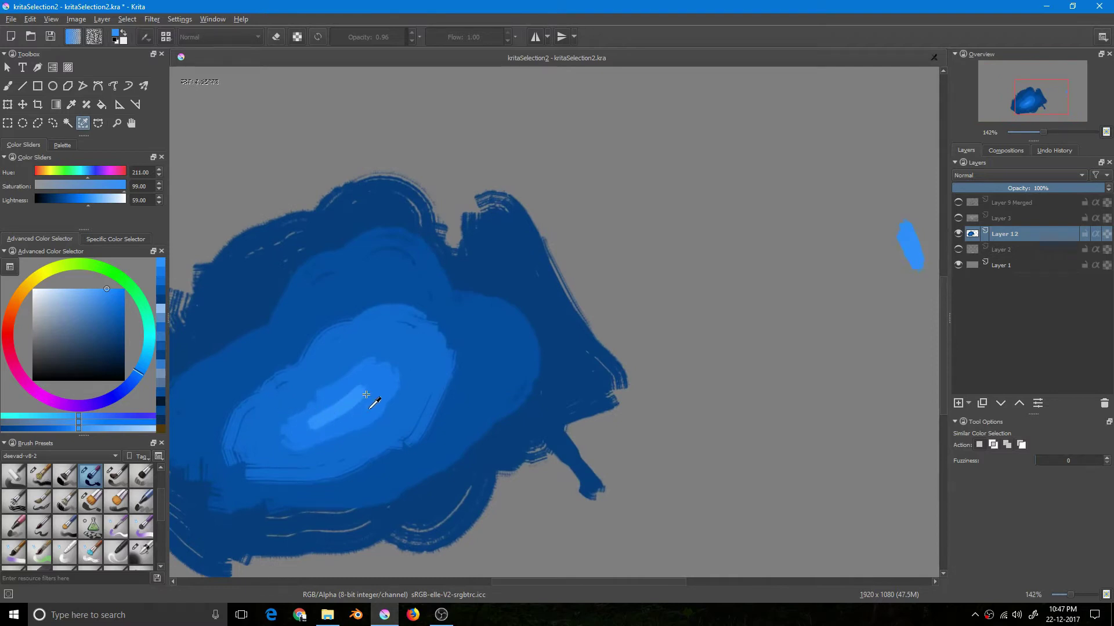
{"action": "left_click", "coordinate": [1038, 465]}
{"action": "left_click", "coordinate": [343, 422]}
{"action": "scroll", "coordinate": [342, 422], "scroll_direction": "down", "scroll_amount": 3}
Set the fuzziness to 27, clear the old selection and select the similar light blues in the centre of the painted shape
{"action": "left_click", "coordinate": [1044, 464]}
{"action": "key", "text": "ctrl+shift+a"}
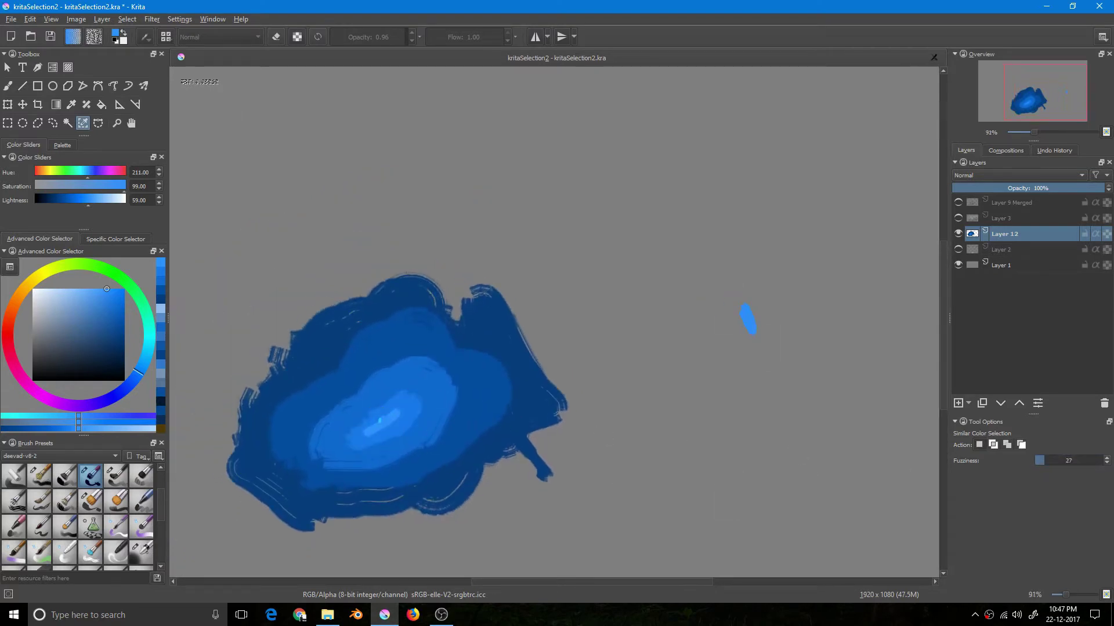
{"action": "left_click", "coordinate": [359, 394]}
{"action": "scroll", "coordinate": [398, 398], "scroll_direction": "down", "scroll_amount": 2}
{"action": "scroll", "coordinate": [400, 373], "scroll_direction": "up", "scroll_amount": 6}
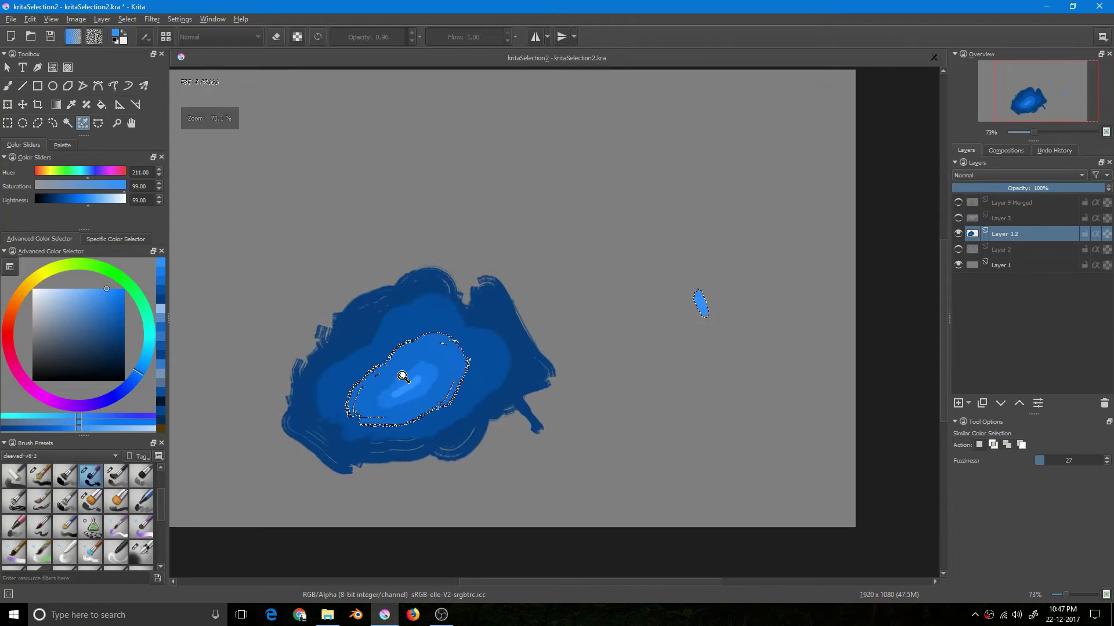
{"action": "scroll", "coordinate": [458, 365], "scroll_direction": "down", "scroll_amount": 2}
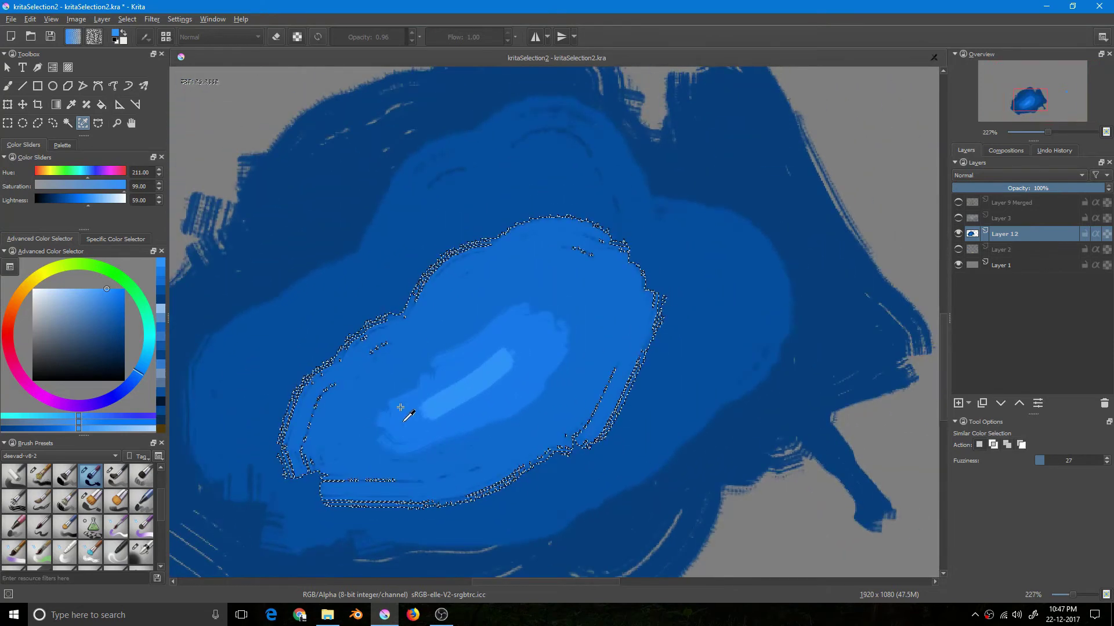
{"action": "scroll", "coordinate": [423, 373], "scroll_direction": "down", "scroll_amount": 6}
{"action": "left_click_drag", "start_coordinate": [393, 390], "coordinate": [470, 418]}
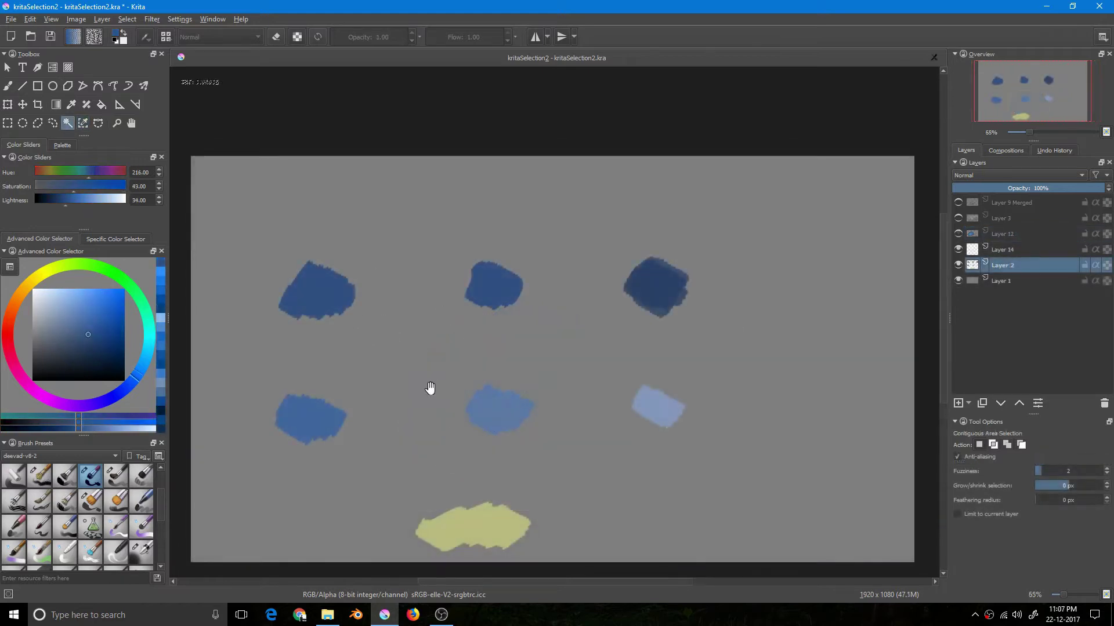
Select only the upper-left dark blue blob on Layer 2 with Contiguous Area Selection at a fuzziness of 2
{"action": "left_click_drag", "start_coordinate": [430, 388], "coordinate": [423, 349]}
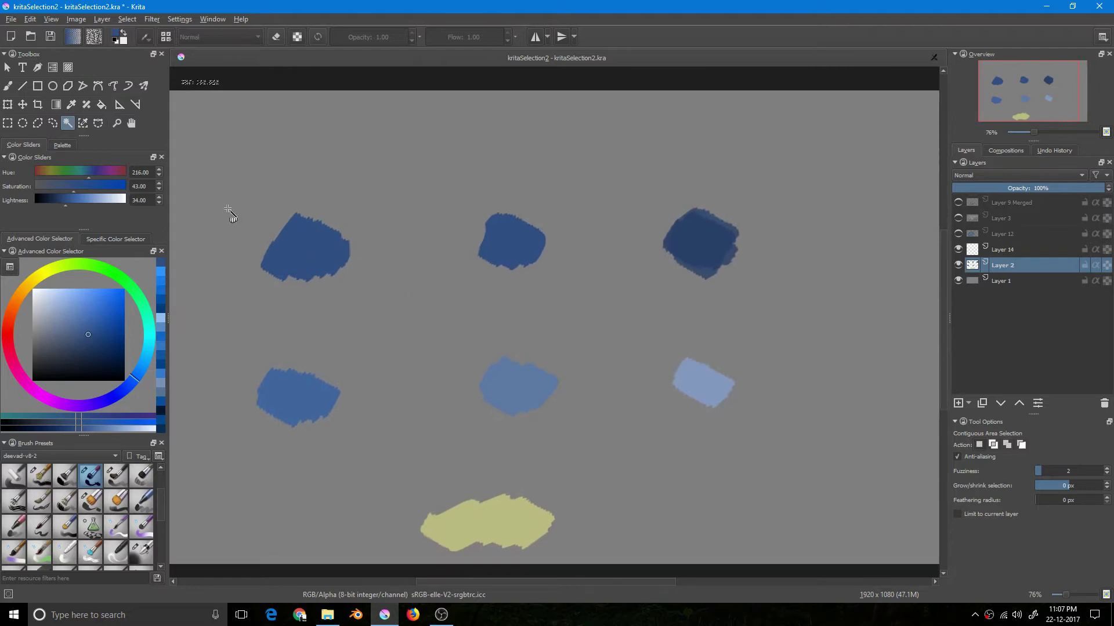
{"action": "left_click_drag", "start_coordinate": [298, 251], "coordinate": [360, 269]}
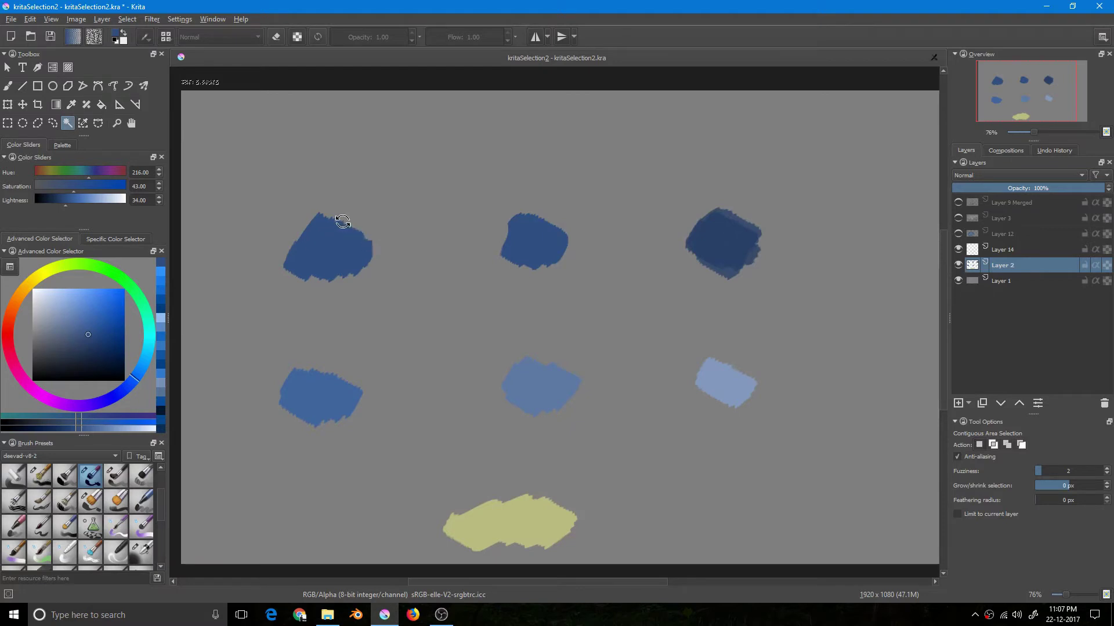
{"action": "left_click_drag", "start_coordinate": [402, 190], "coordinate": [362, 203]}
{"action": "left_click", "coordinate": [364, 260]}
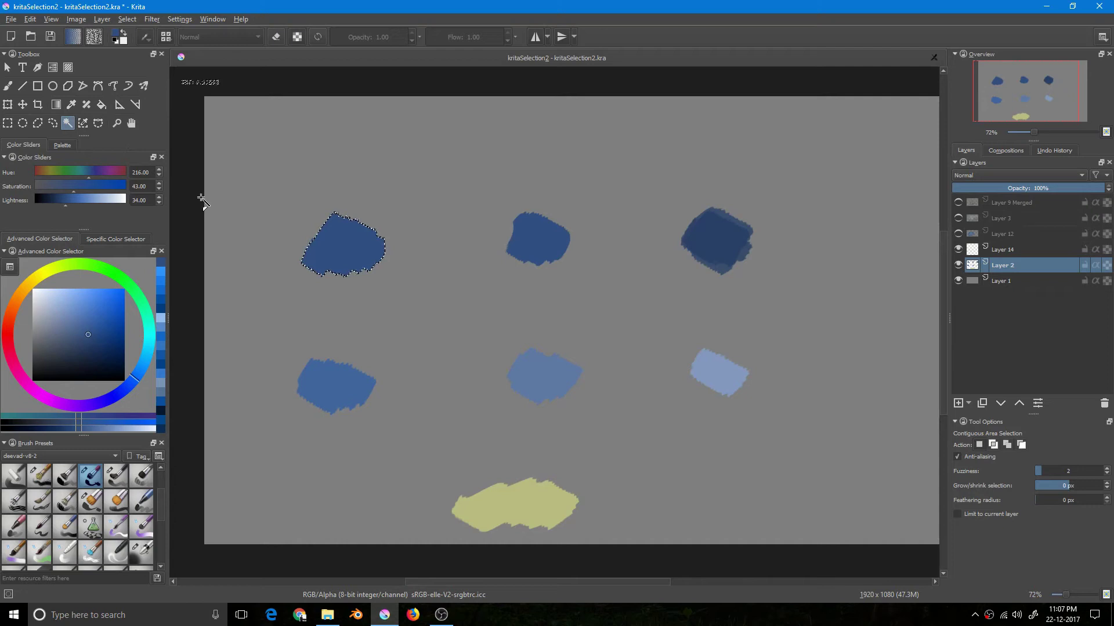
Clear the selection, set Similar Color Selection's fuzziness to 3 and select the similar dark blues from the upper-left blob
{"action": "left_click", "coordinate": [80, 123]}
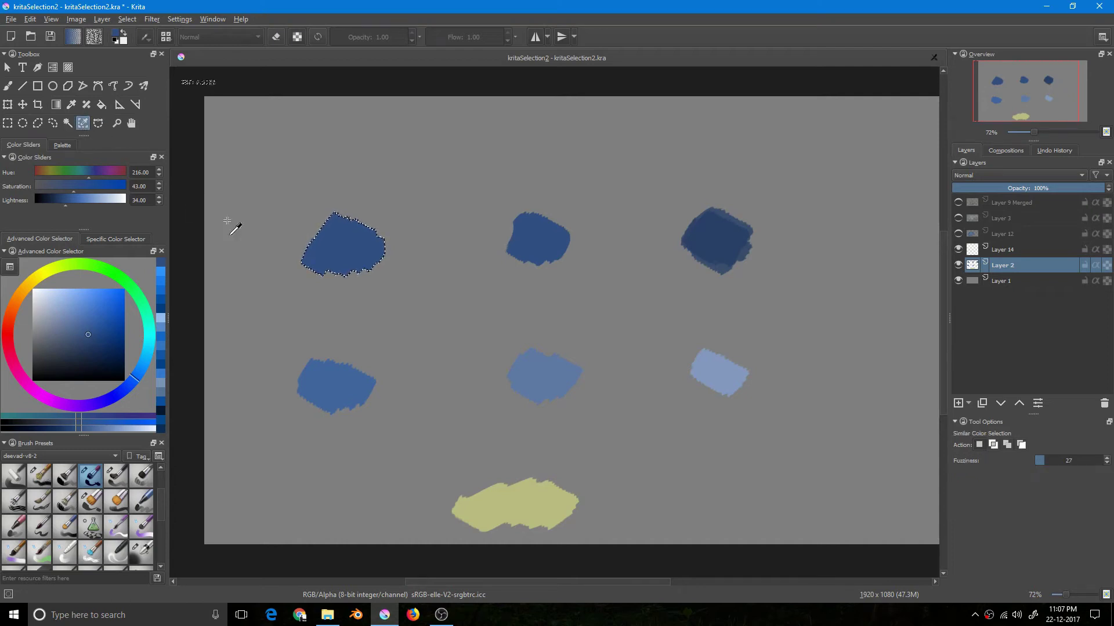
{"action": "left_click", "coordinate": [365, 258]}
{"action": "key", "text": "ctrl+shift+a"}
{"action": "left_click_drag", "start_coordinate": [1046, 465], "coordinate": [1041, 461]}
{"action": "left_click", "coordinate": [340, 247]}
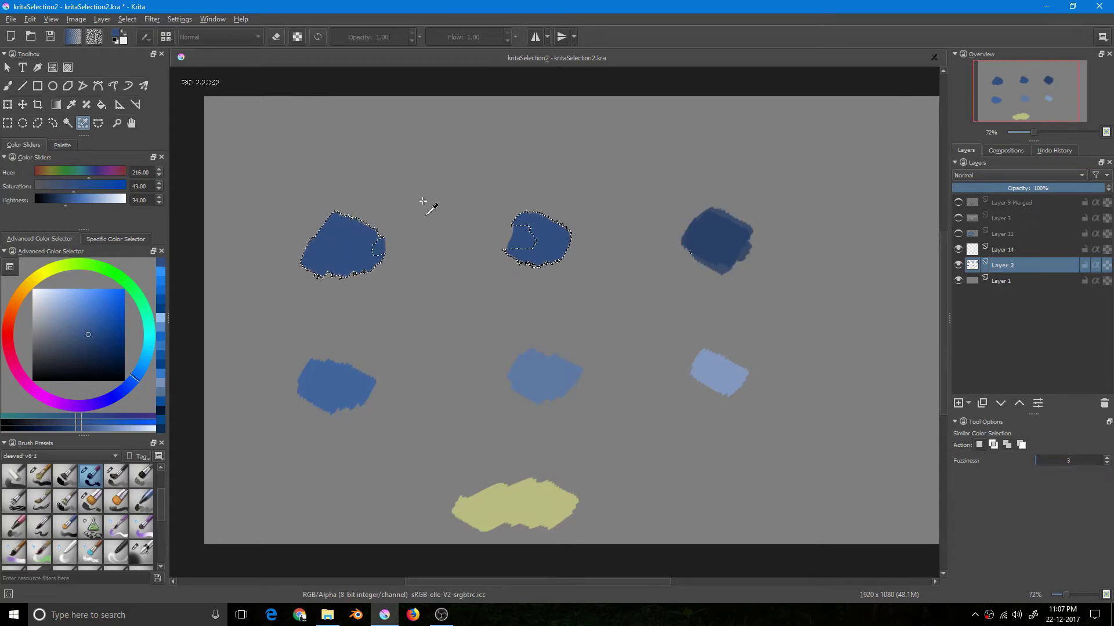
{"action": "left_click_drag", "start_coordinate": [457, 249], "coordinate": [504, 179]}
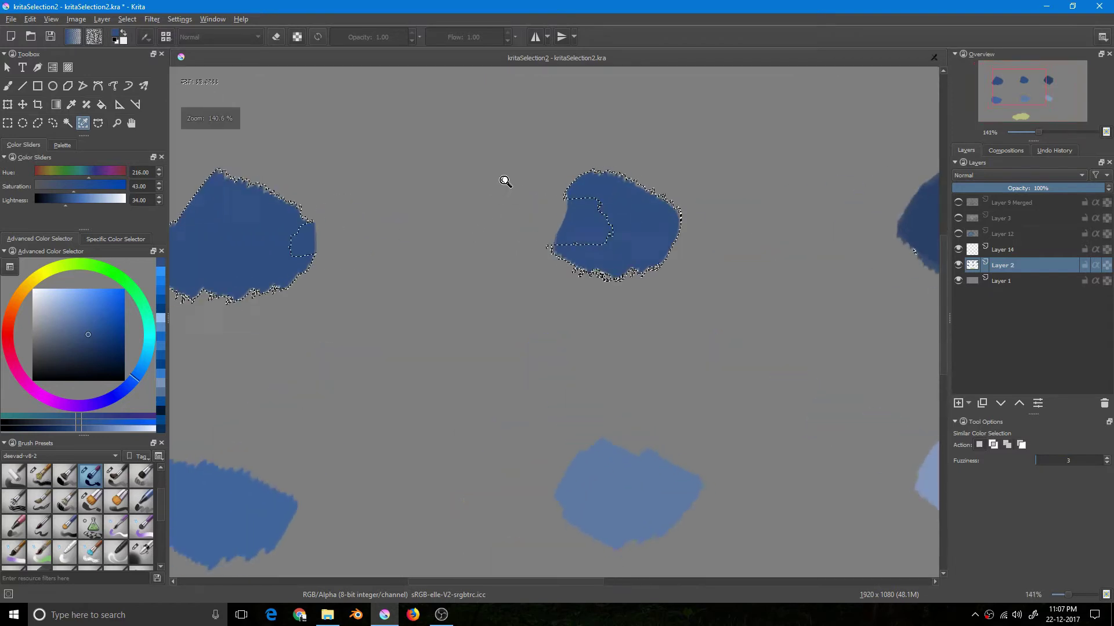
{"action": "left_click_drag", "start_coordinate": [405, 235], "coordinate": [418, 272]}
{"action": "left_click_drag", "start_coordinate": [555, 269], "coordinate": [528, 288]}
{"action": "left_click_drag", "start_coordinate": [620, 246], "coordinate": [588, 204]}
{"action": "left_click_drag", "start_coordinate": [366, 336], "coordinate": [444, 351]}
Sample the upper-left blob's dark blue and paint a brush stroke joining it to the upper-middle blob
{"action": "left_click", "coordinate": [68, 123]}
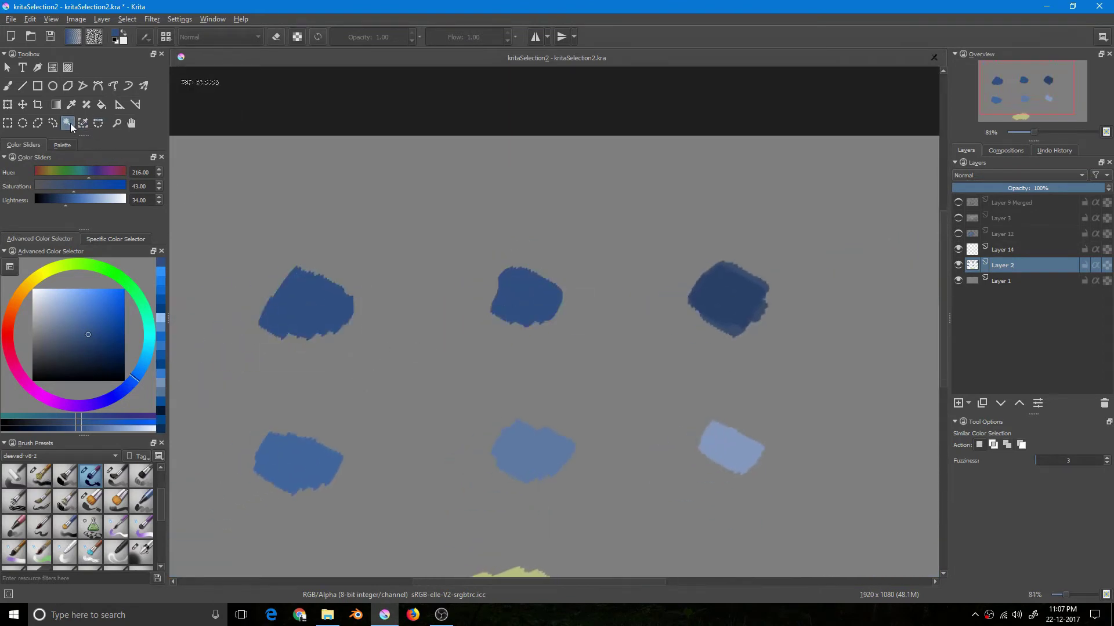
{"action": "key", "text": "b"}
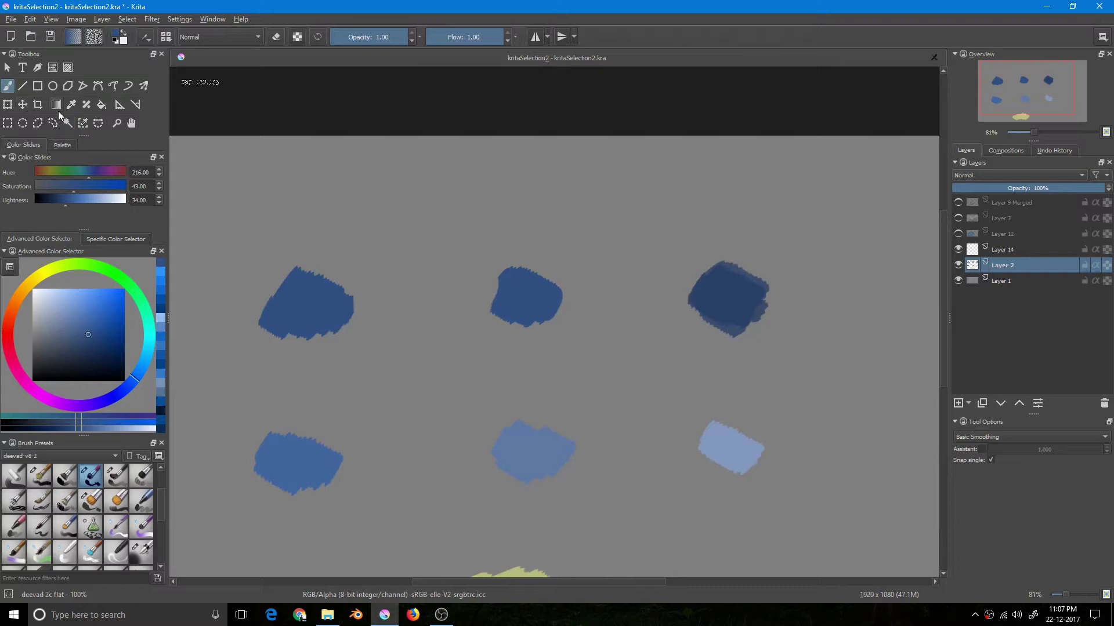
{"action": "left_click", "coordinate": [305, 299], "text": "ctrl"}
{"action": "mouse_move", "coordinate": [294, 271]}
{"action": "left_mouse_down"}
{"action": "mouse_move", "coordinate": [358, 382]}
{"action": "mouse_move", "coordinate": [385, 346]}
{"action": "mouse_move", "coordinate": [586, 277]}
{"action": "mouse_move", "coordinate": [549, 270]}
{"action": "mouse_move", "coordinate": [582, 253]}
{"action": "left_mouse_up"}
{"action": "scroll", "coordinate": [358, 380], "scroll_direction": "up", "scroll_amount": 2}
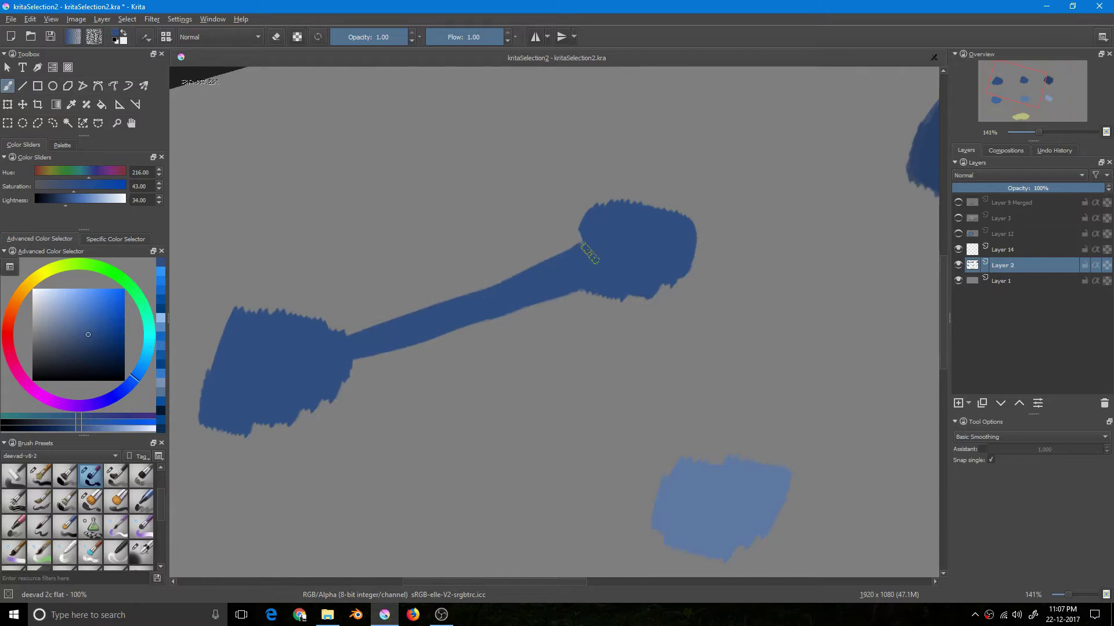
Select the joined dark blue shape with Contiguous Area Selection at a fuzziness of 2 and straighten the rotated canvas
{"action": "scroll", "coordinate": [583, 262], "scroll_direction": "down", "scroll_amount": 3}
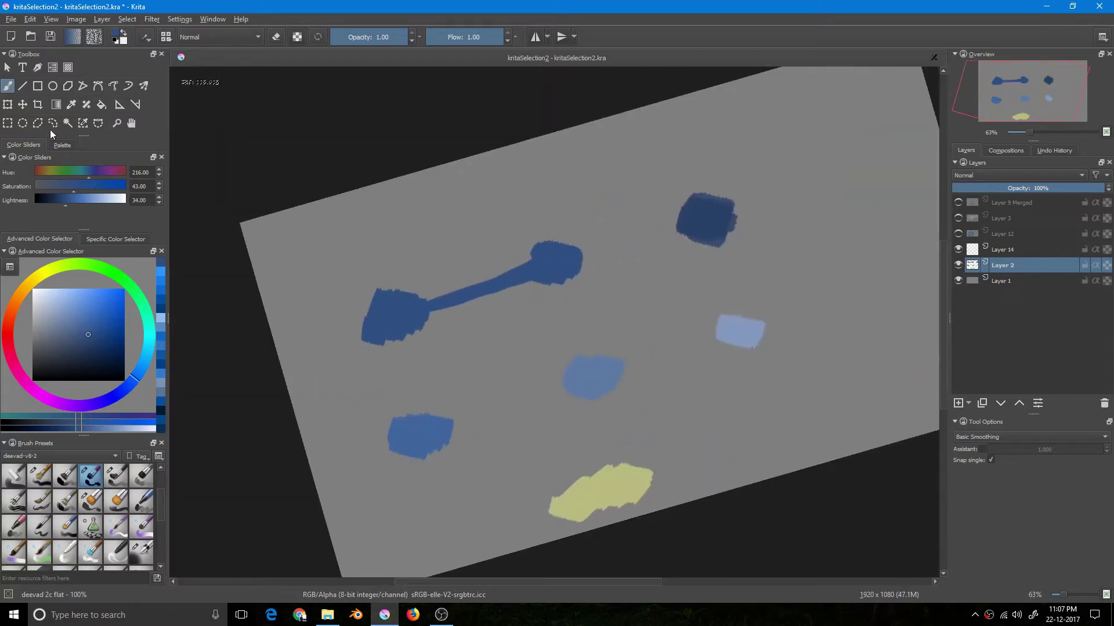
{"action": "left_click", "coordinate": [68, 124]}
{"action": "left_click", "coordinate": [380, 312]}
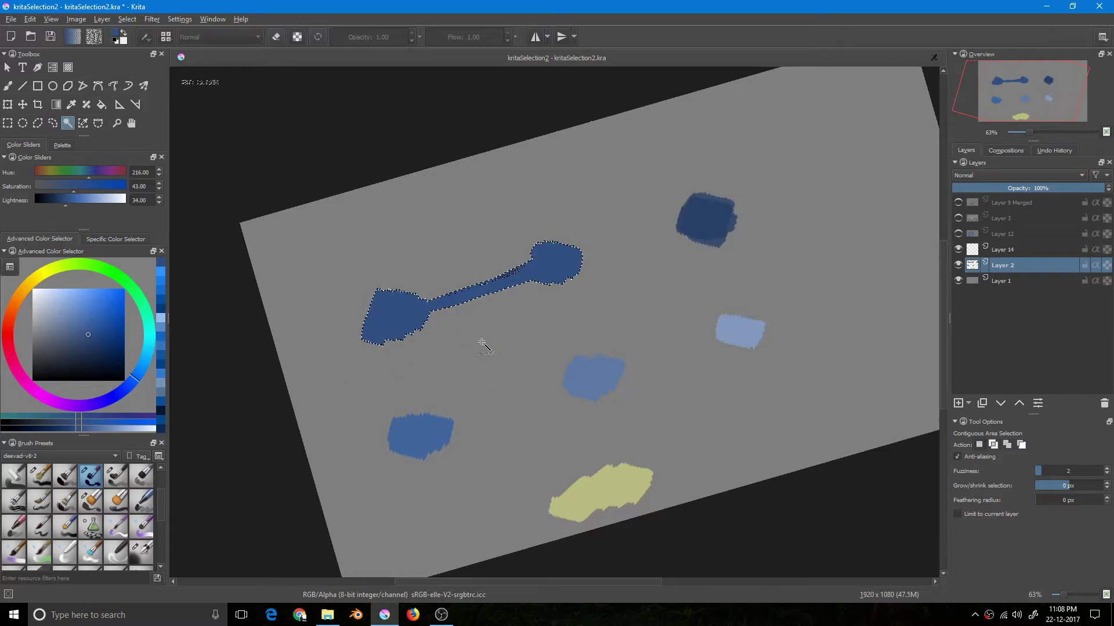
{"action": "scroll", "coordinate": [472, 301], "scroll_direction": "down", "scroll_amount": 2}
{"action": "key", "text": "5"}
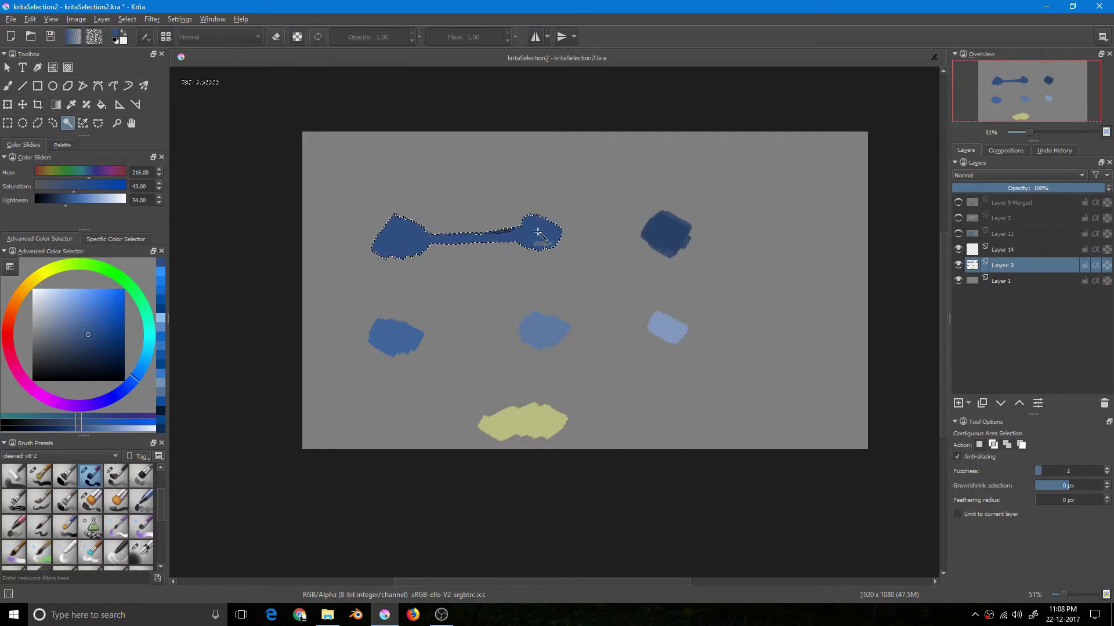
{"action": "scroll", "coordinate": [481, 280], "scroll_direction": "up", "scroll_amount": 2}
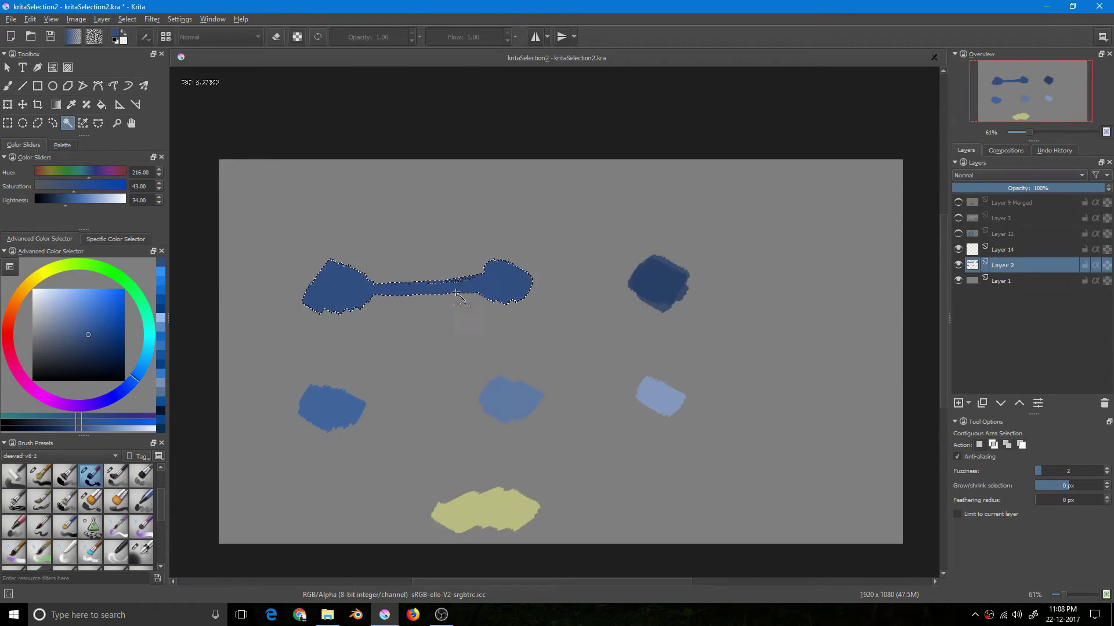
{"action": "scroll", "coordinate": [435, 282], "scroll_direction": "up", "scroll_amount": 3}
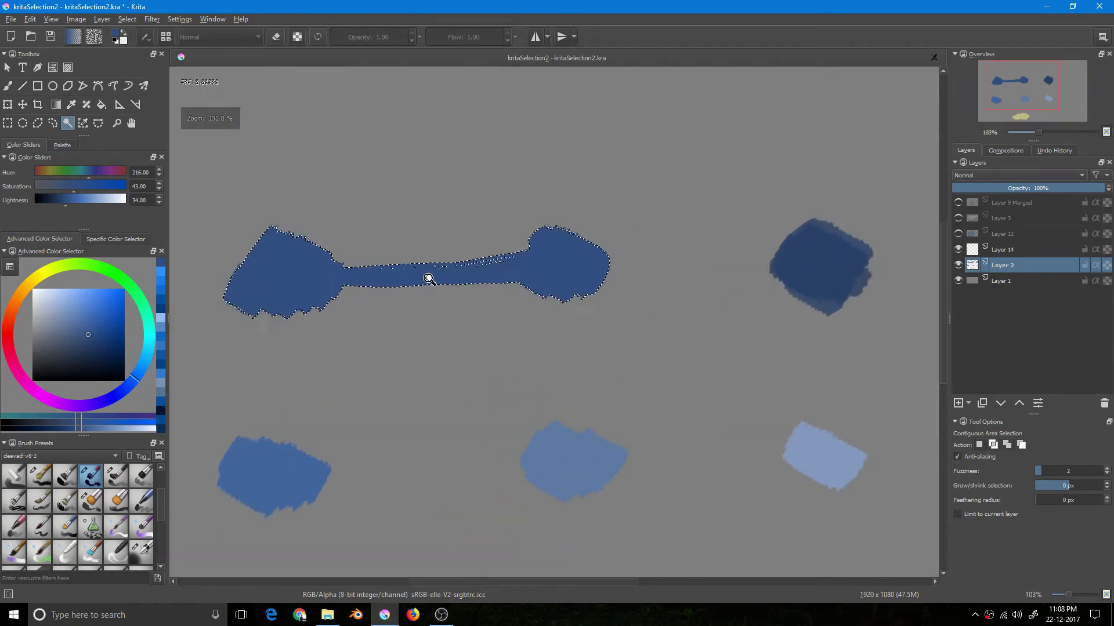
Clear the selection, set the grow/shrink amount to 6 px and reselect the joined dark blue shape
{"action": "left_click", "coordinate": [1074, 488]}
{"action": "key", "text": "ctrl+shift+a"}
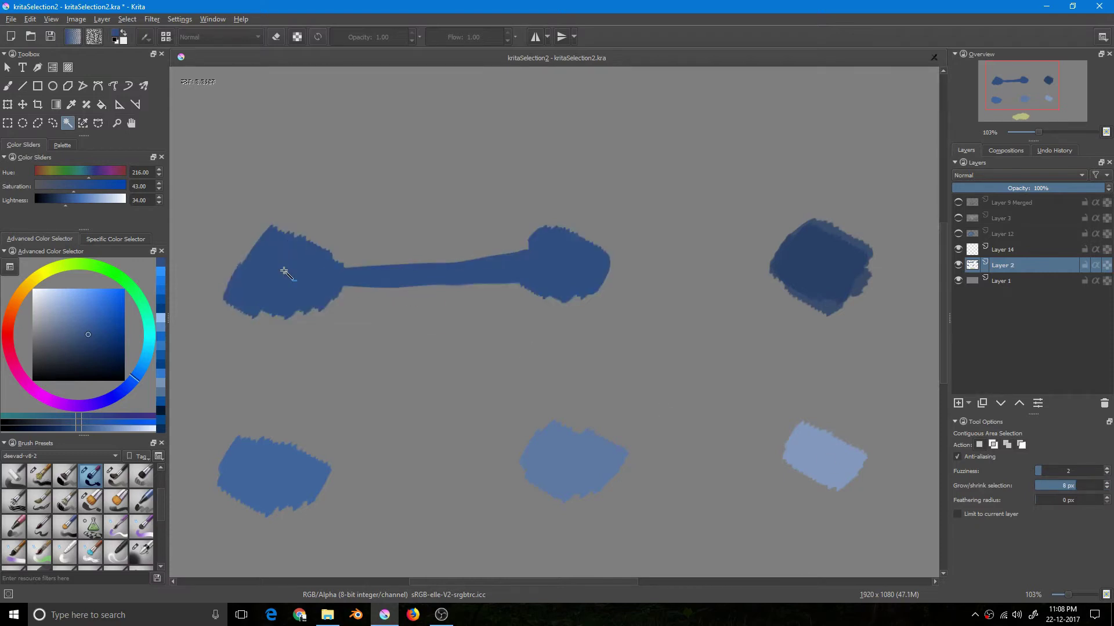
{"action": "left_click", "coordinate": [278, 295]}
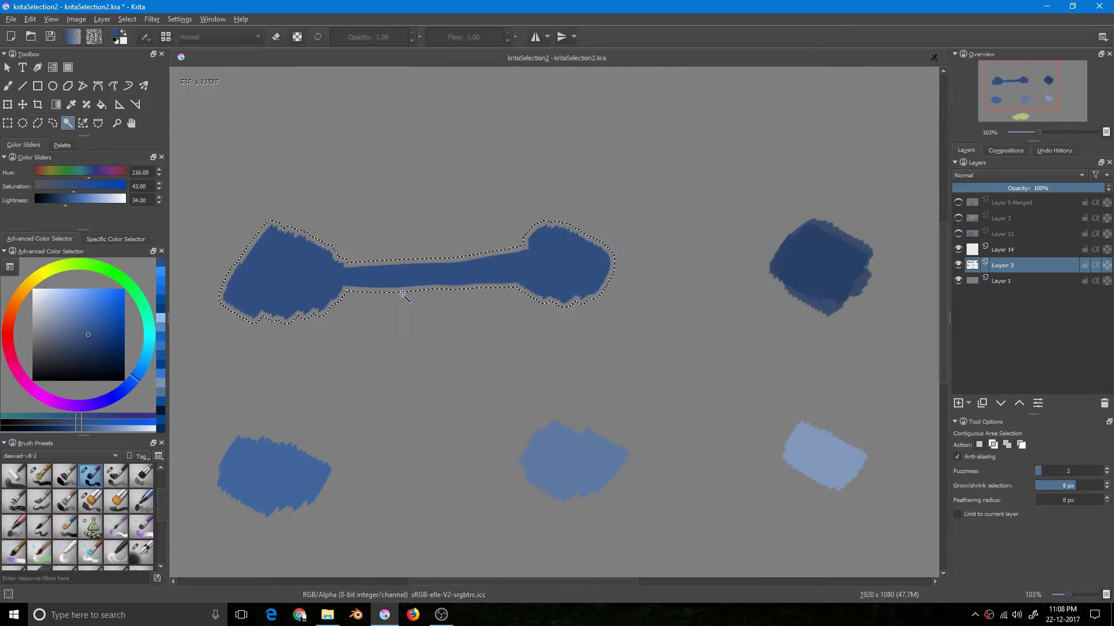
Clear the grown selection, set the grow/shrink amount to -9 px and select the joined shape again
{"action": "key", "text": "ctrl+shift+a"}
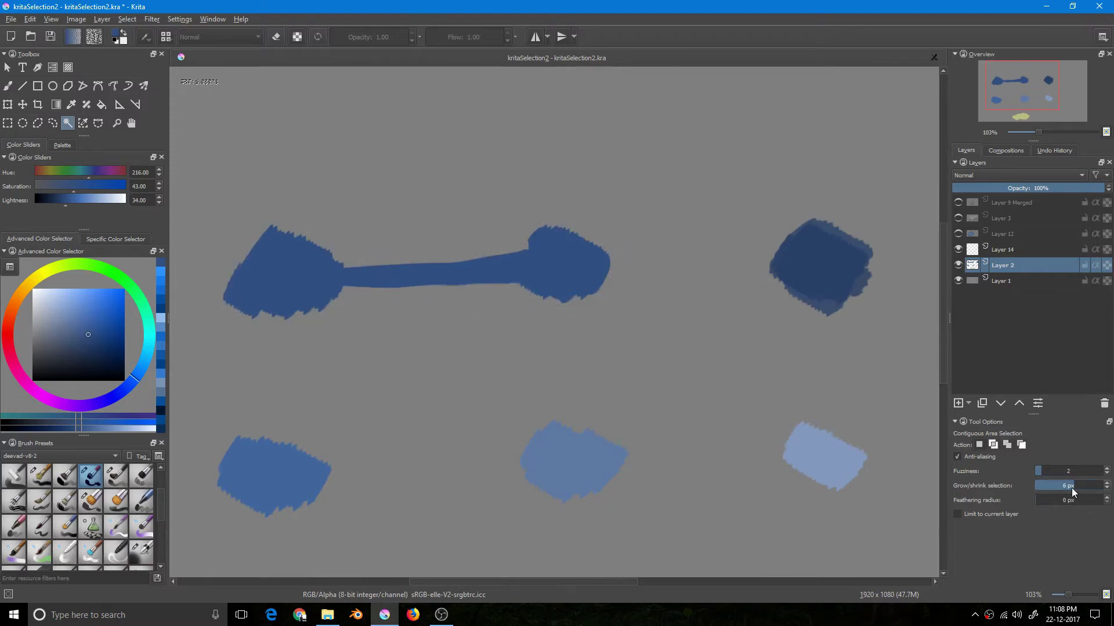
{"action": "left_click", "coordinate": [1061, 489]}
{"action": "left_click", "coordinate": [279, 297]}
{"action": "scroll", "coordinate": [316, 322], "scroll_direction": "down", "scroll_amount": 3}
{"action": "scroll", "coordinate": [330, 330], "scroll_direction": "up", "scroll_amount": 3}
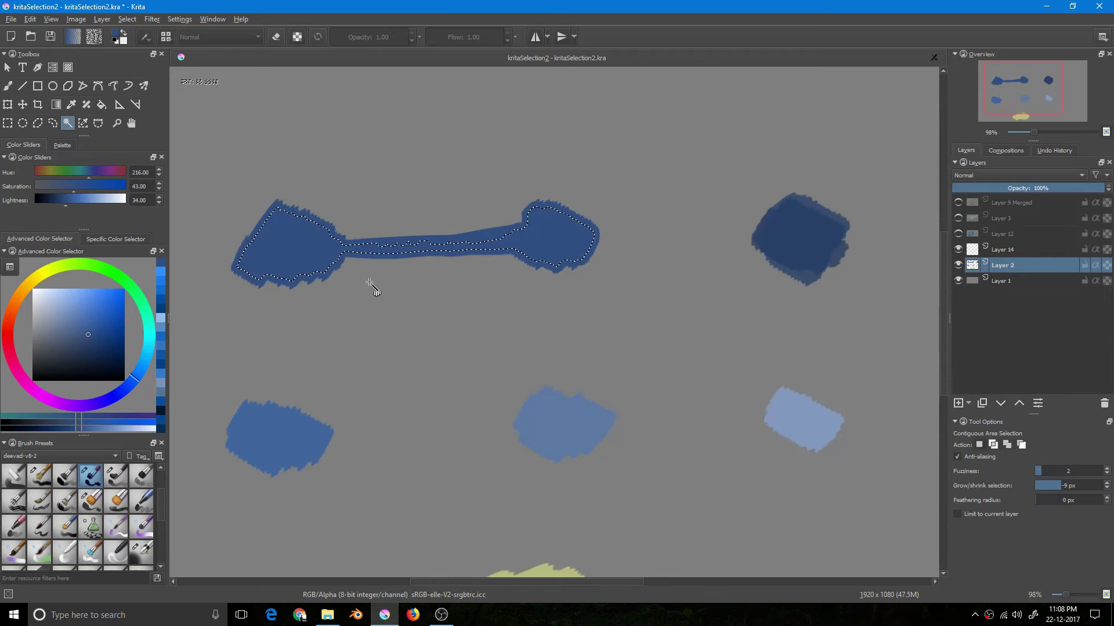
{"action": "scroll", "coordinate": [353, 268], "scroll_direction": "down", "scroll_amount": 1}
{"action": "scroll", "coordinate": [349, 278], "scroll_direction": "down", "scroll_amount": 2}
{"action": "scroll", "coordinate": [365, 243], "scroll_direction": "up", "scroll_amount": 4}
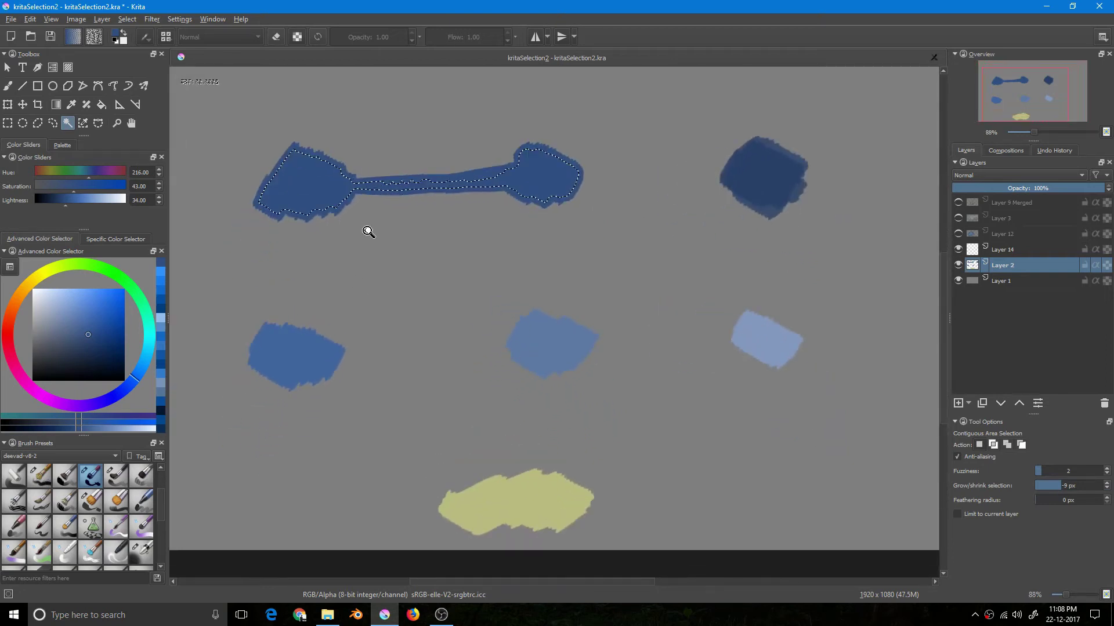
Reset the grow/shrink amount to 0 px, clear the shrunken selection and reselect the joined dark blue shape
{"action": "left_click_drag", "start_coordinate": [1060, 489], "coordinate": [1069, 489]}
{"action": "key", "text": "ctrl+shift+a"}
{"action": "scroll", "coordinate": [355, 249], "scroll_direction": "down", "scroll_amount": 3}
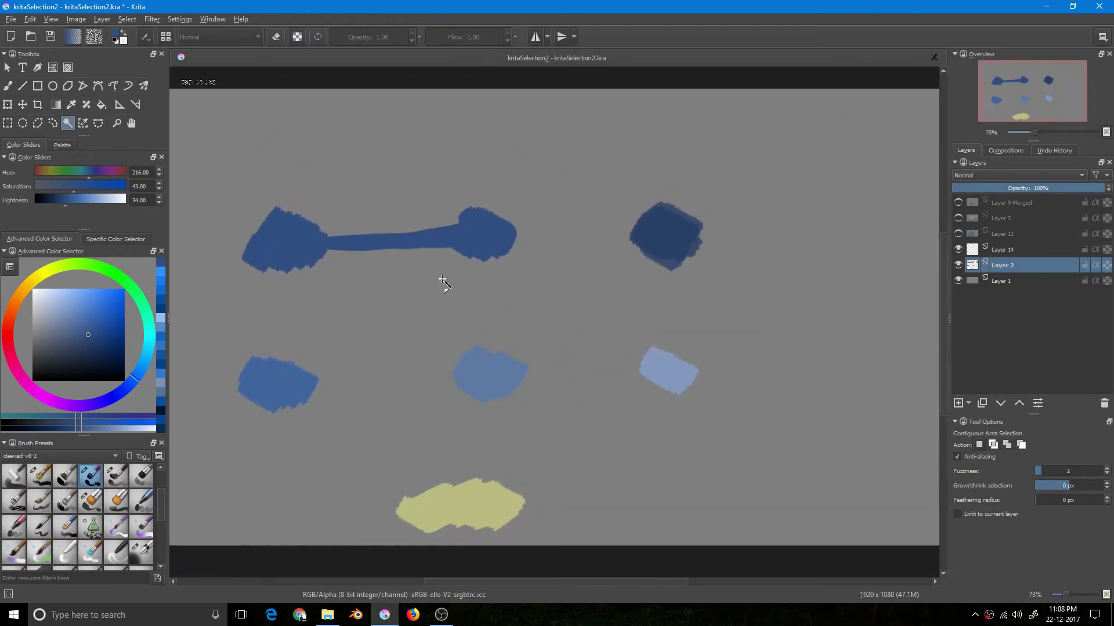
{"action": "scroll", "coordinate": [426, 284], "scroll_direction": "up", "scroll_amount": 3}
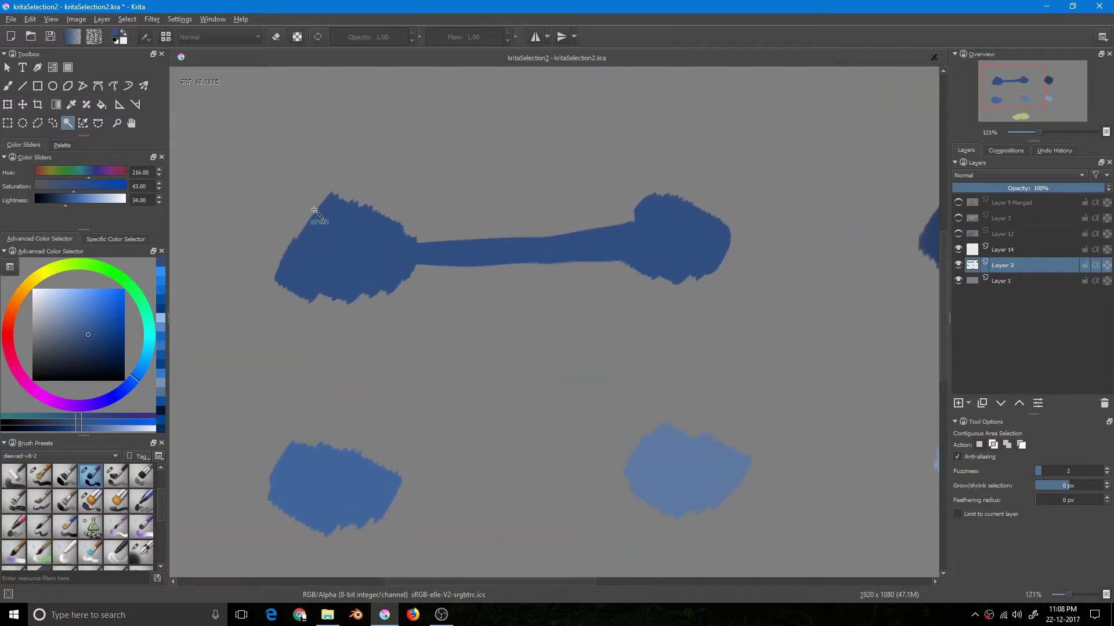
{"action": "scroll", "coordinate": [487, 232], "scroll_direction": "down", "scroll_amount": 3}
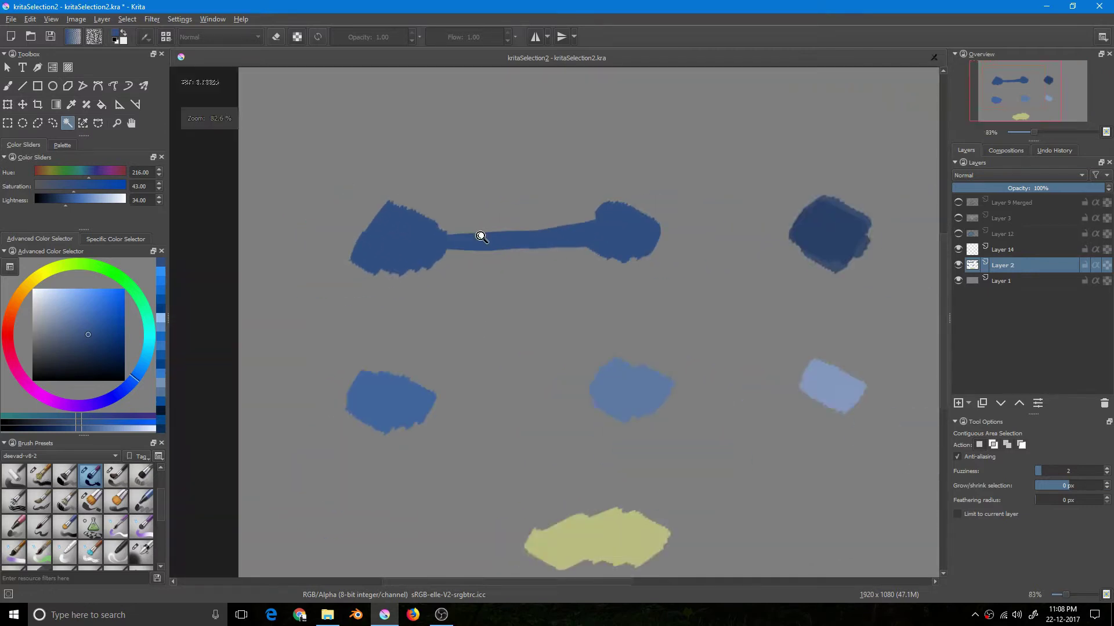
{"action": "left_click", "coordinate": [305, 287]}
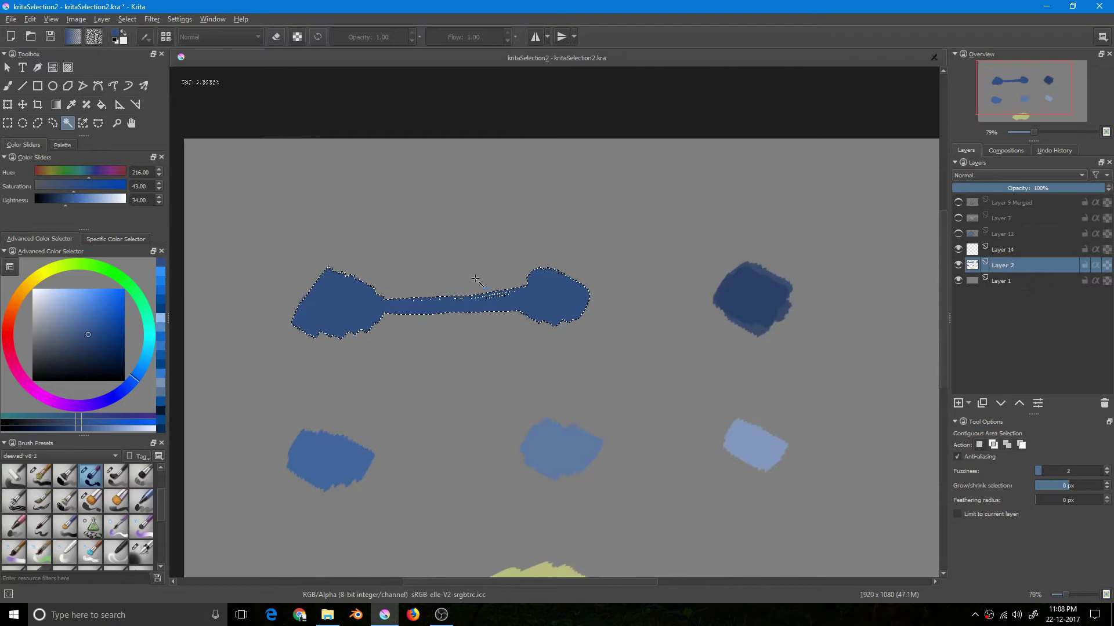
{"action": "scroll", "coordinate": [351, 267], "scroll_direction": "up", "scroll_amount": 4}
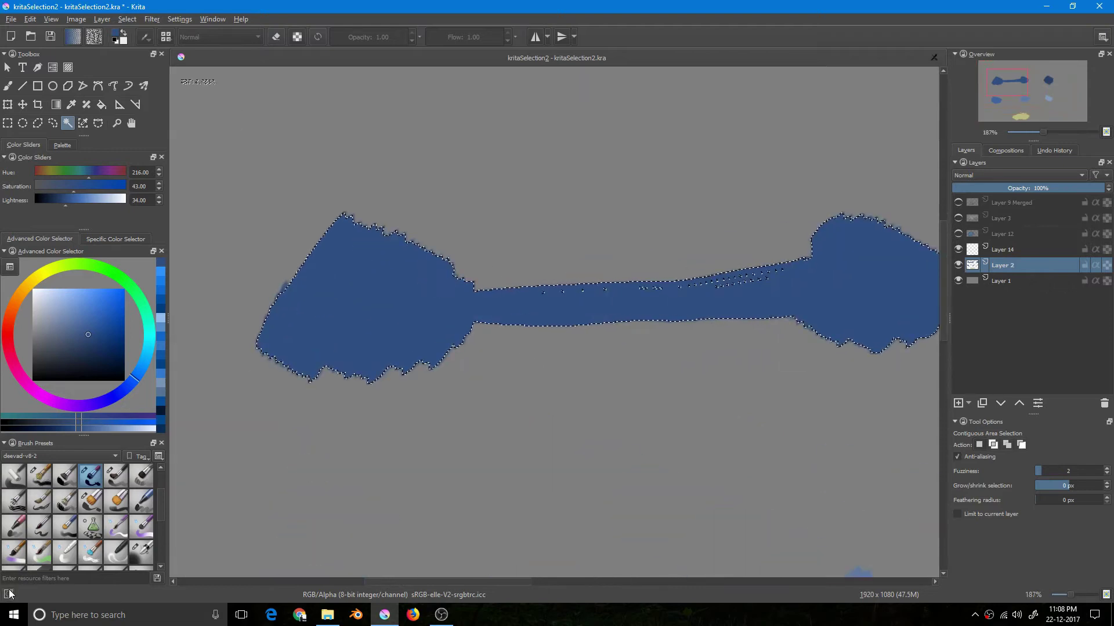
Display the selection as a red mask and examine its edges around the joined dark blue shape
{"action": "left_click", "coordinate": [8, 594]}
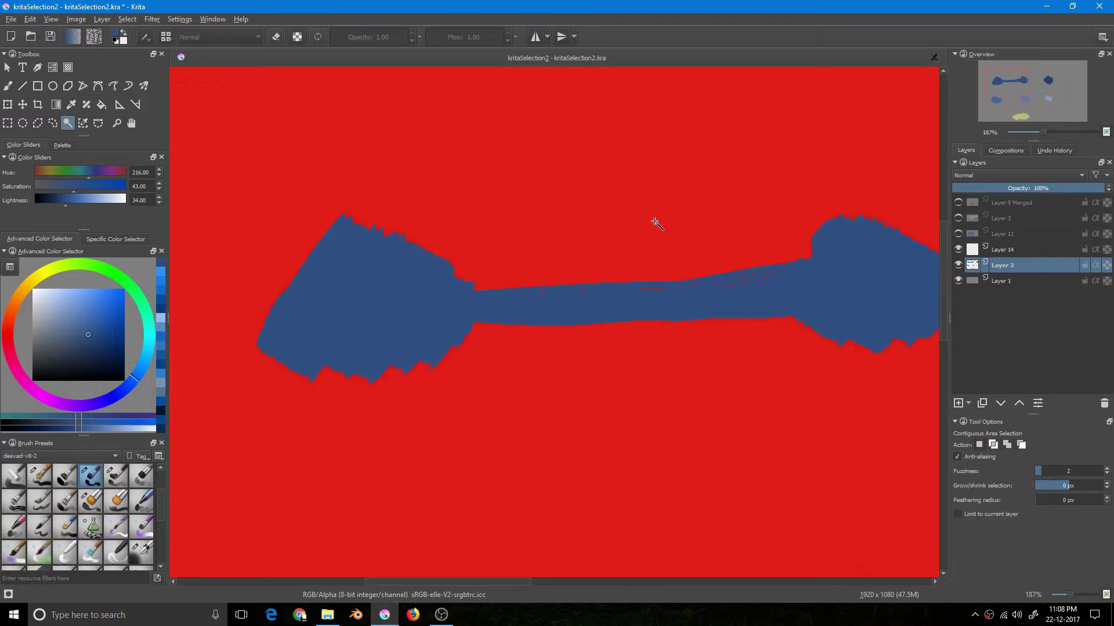
{"action": "scroll", "coordinate": [655, 223], "scroll_direction": "down", "scroll_amount": 6}
{"action": "left_click_drag", "start_coordinate": [423, 293], "coordinate": [412, 268]}
{"action": "left_click_drag", "start_coordinate": [646, 288], "coordinate": [580, 307]}
{"action": "left_click_drag", "start_coordinate": [580, 306], "coordinate": [490, 288]}
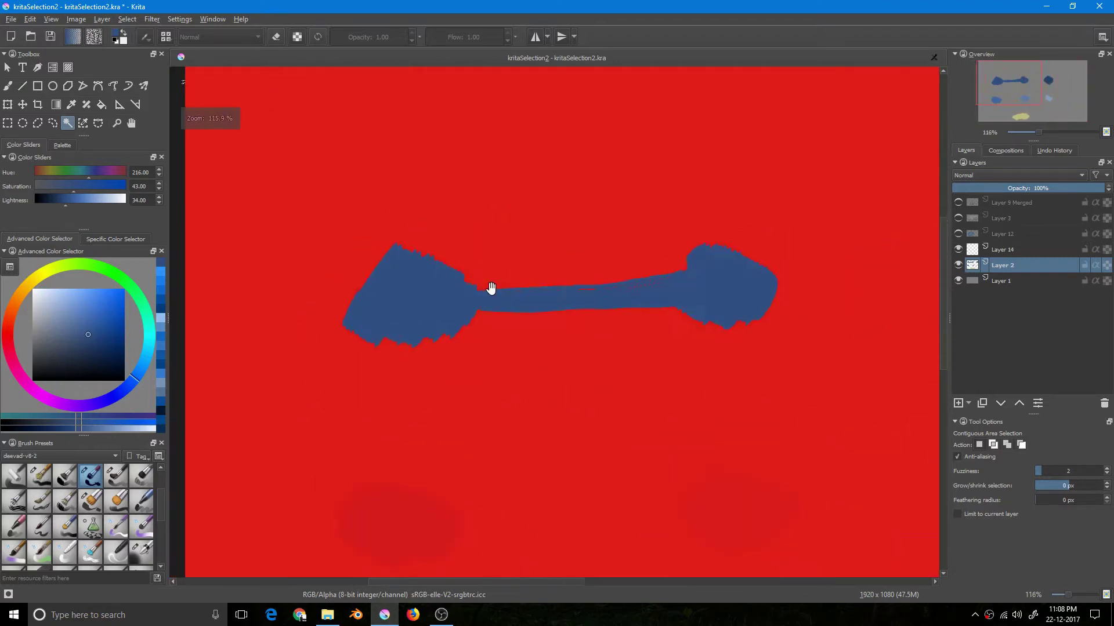
{"action": "scroll", "coordinate": [432, 266], "scroll_direction": "down", "scroll_amount": 3}
{"action": "scroll", "coordinate": [400, 293], "scroll_direction": "up", "scroll_amount": 1}
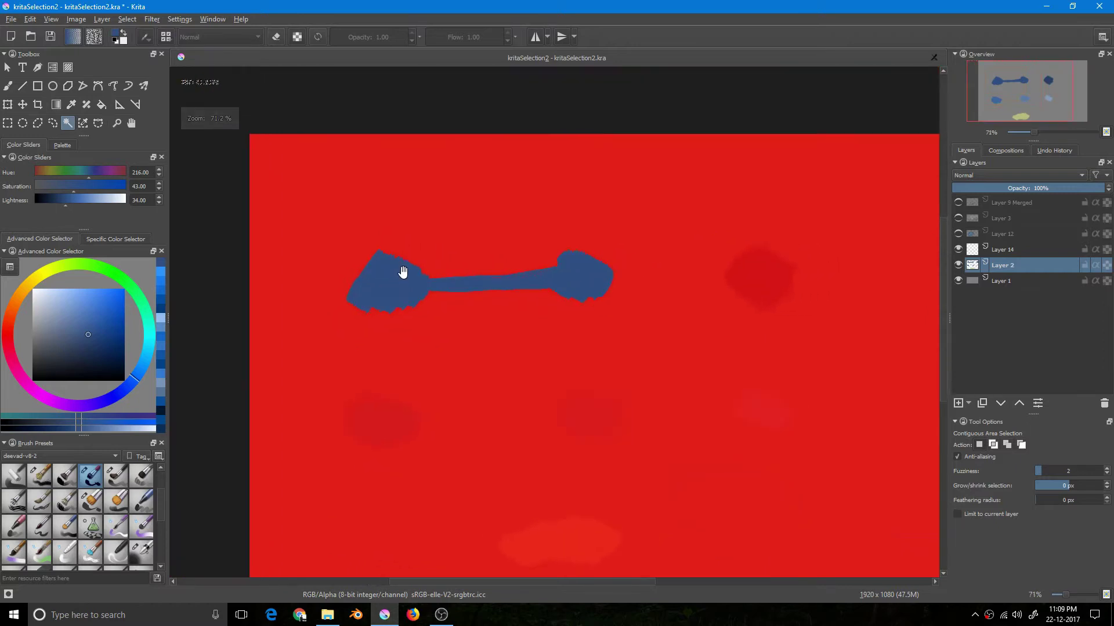
{"action": "scroll", "coordinate": [400, 269], "scroll_direction": "down", "scroll_amount": 2}
{"action": "scroll", "coordinate": [380, 273], "scroll_direction": "up", "scroll_amount": 4}
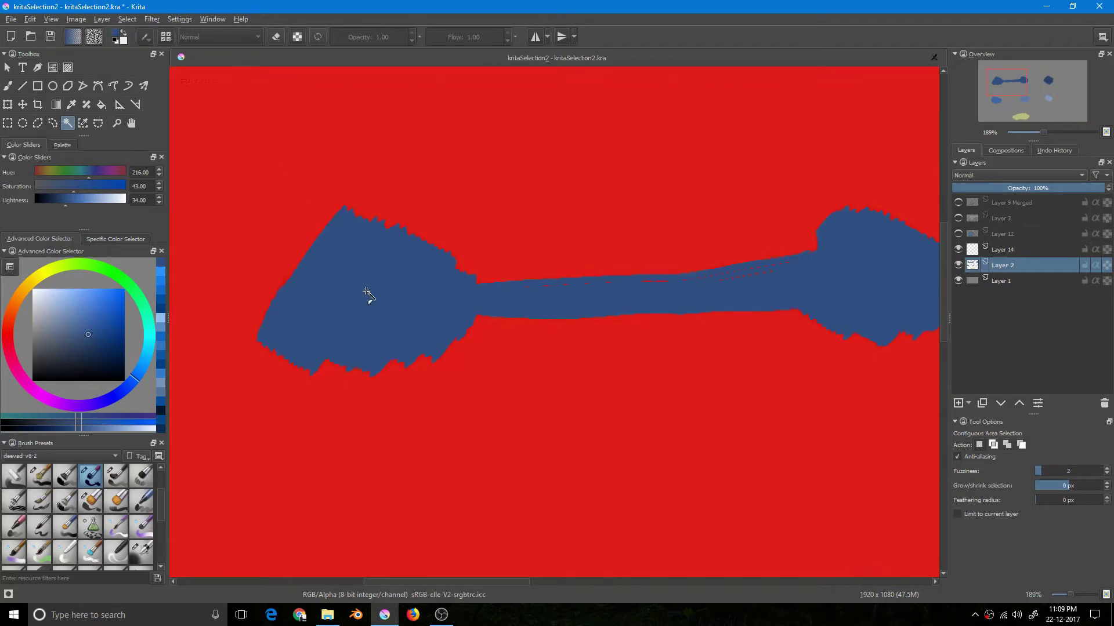
{"action": "scroll", "coordinate": [385, 287], "scroll_direction": "down", "scroll_amount": 2}
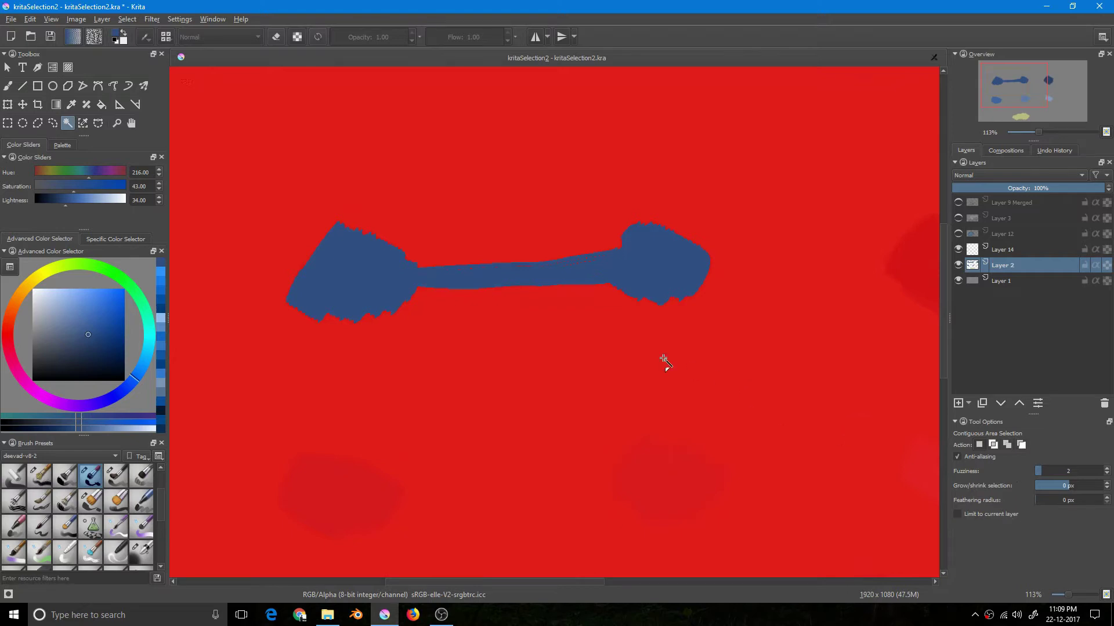
Clear the selection, set the feathering radius to 13 px and reselect the joined dark blue shape
{"action": "key", "text": "ctrl+shift+a"}
{"action": "left_click_drag", "start_coordinate": [1036, 502], "coordinate": [1045, 504]}
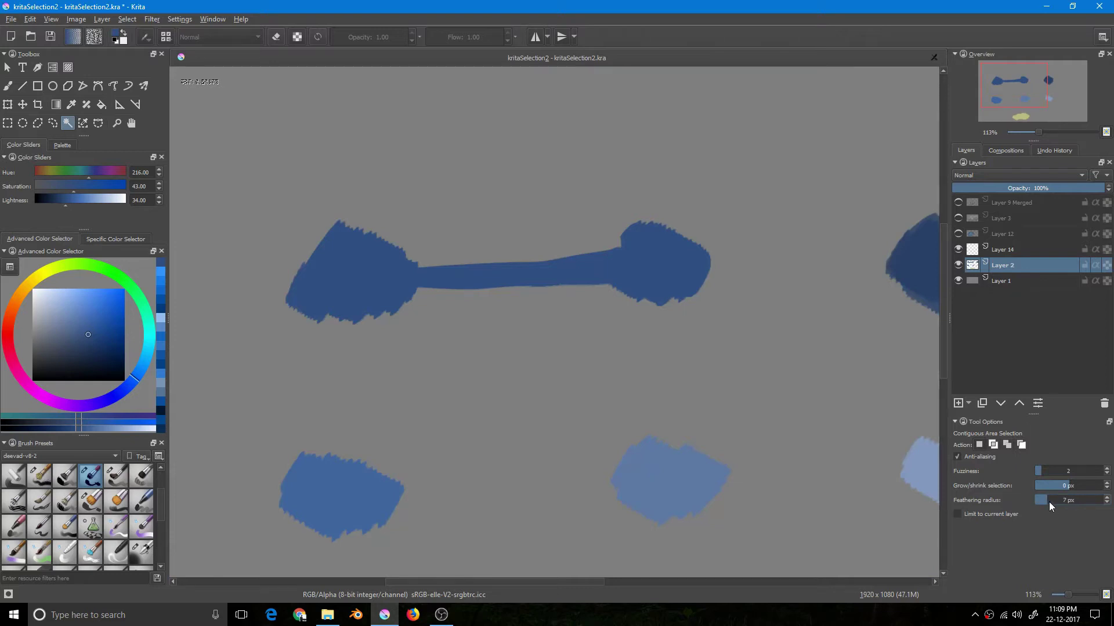
{"action": "left_click", "coordinate": [337, 368]}
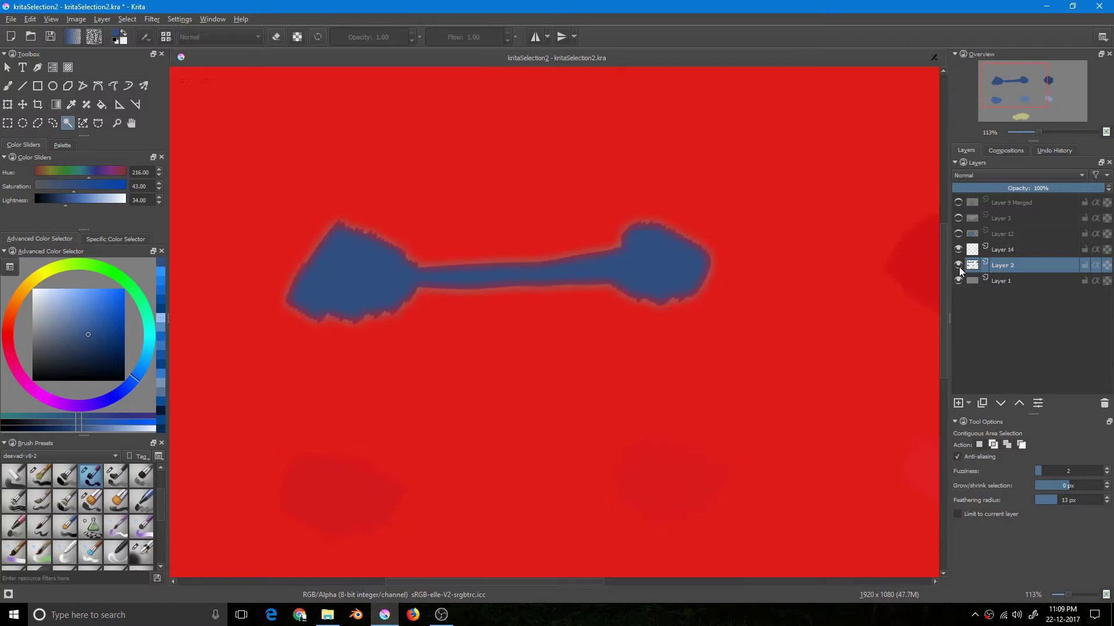
Hide Layer 2 to examine the feathered selection's mask edges, and switch the selection display back to an outline
{"action": "left_click", "coordinate": [958, 265]}
{"action": "left_click_drag", "start_coordinate": [354, 258], "coordinate": [367, 229]}
{"action": "left_click_drag", "start_coordinate": [309, 181], "coordinate": [410, 256]}
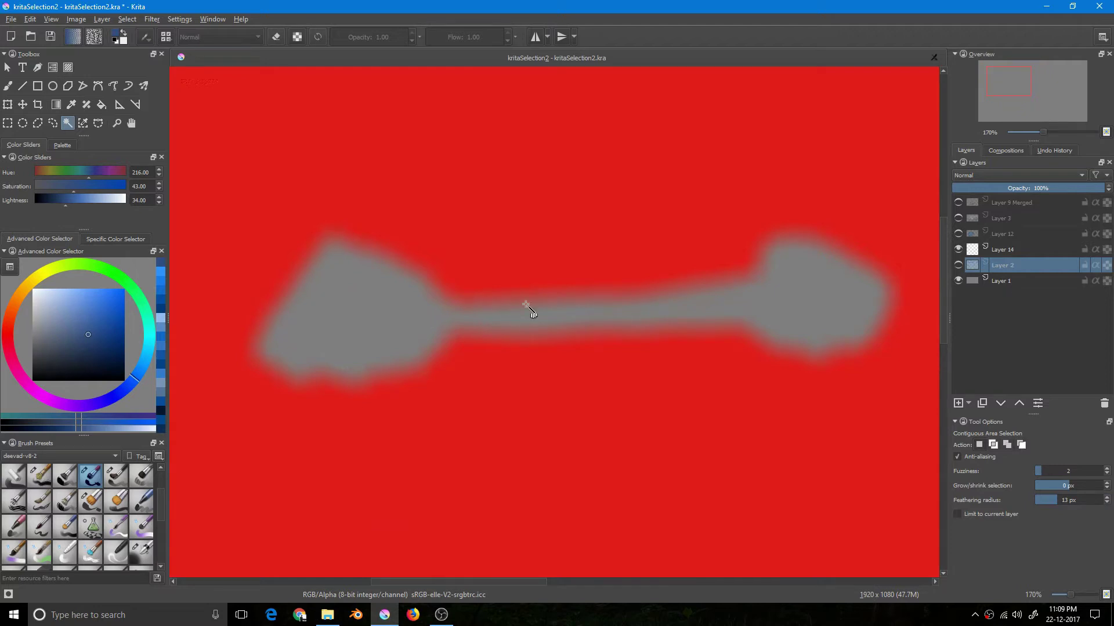
{"action": "left_click_drag", "start_coordinate": [785, 262], "coordinate": [678, 255]}
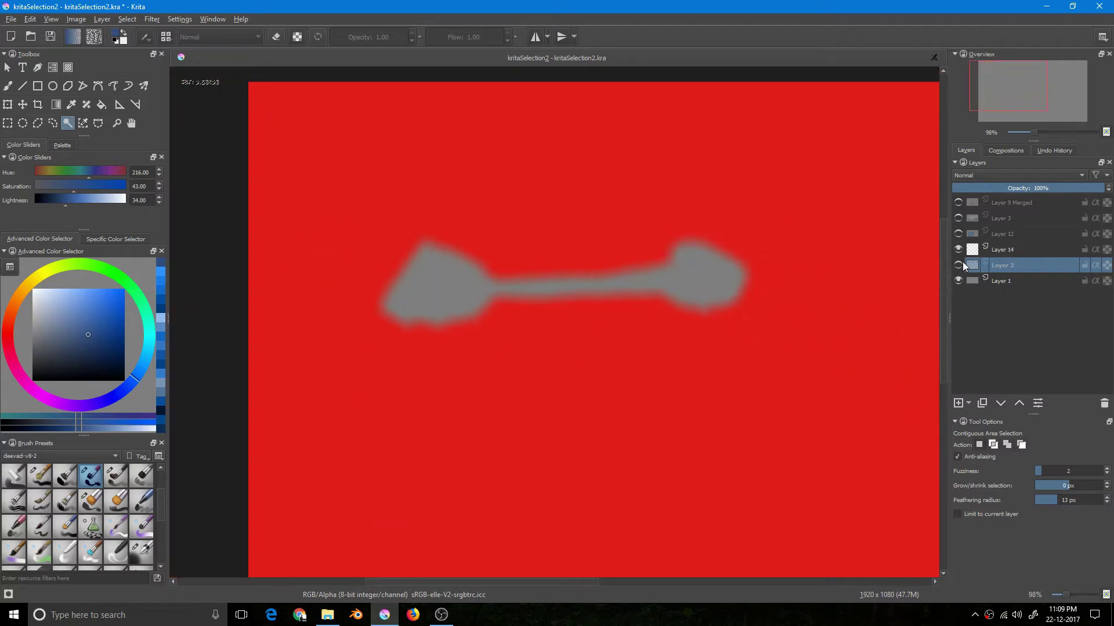
{"action": "left_click_drag", "start_coordinate": [842, 308], "coordinate": [638, 351]}
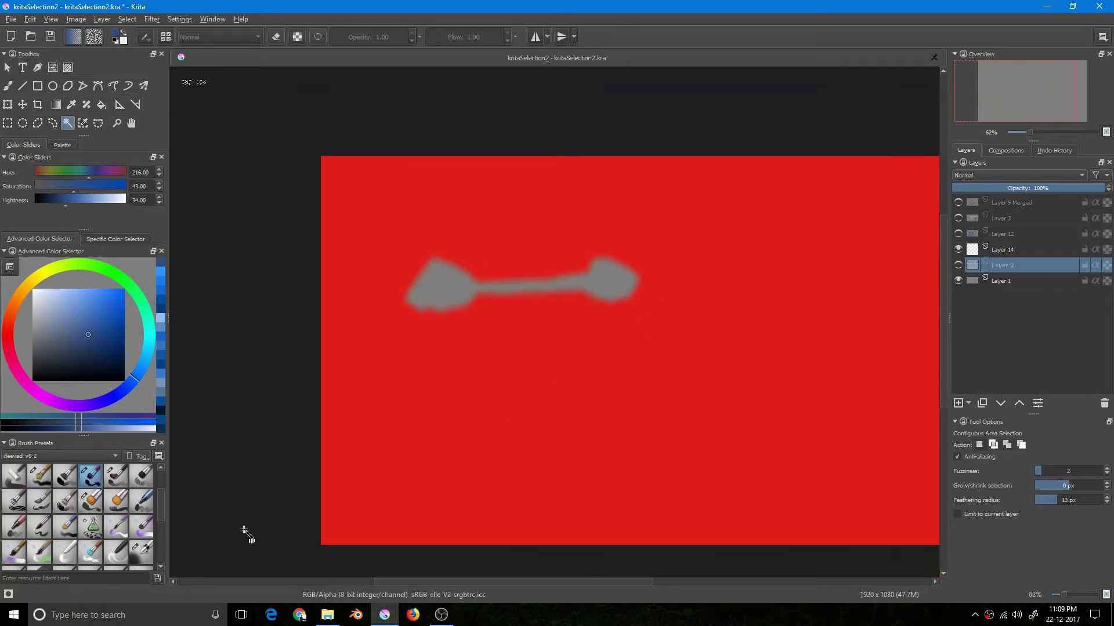
{"action": "left_click", "coordinate": [6, 596]}
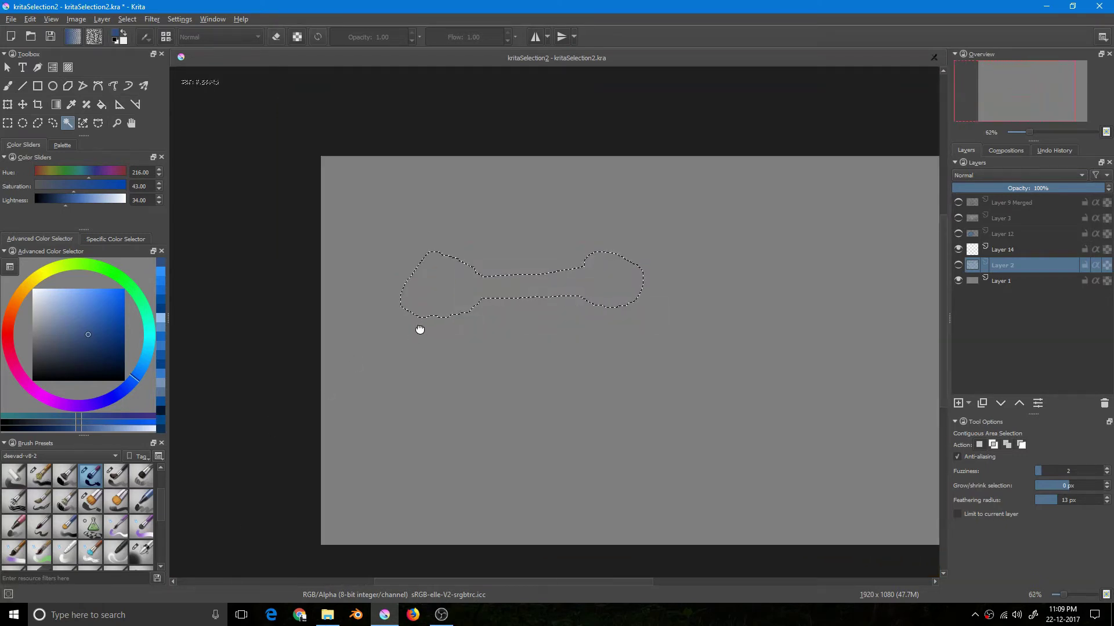
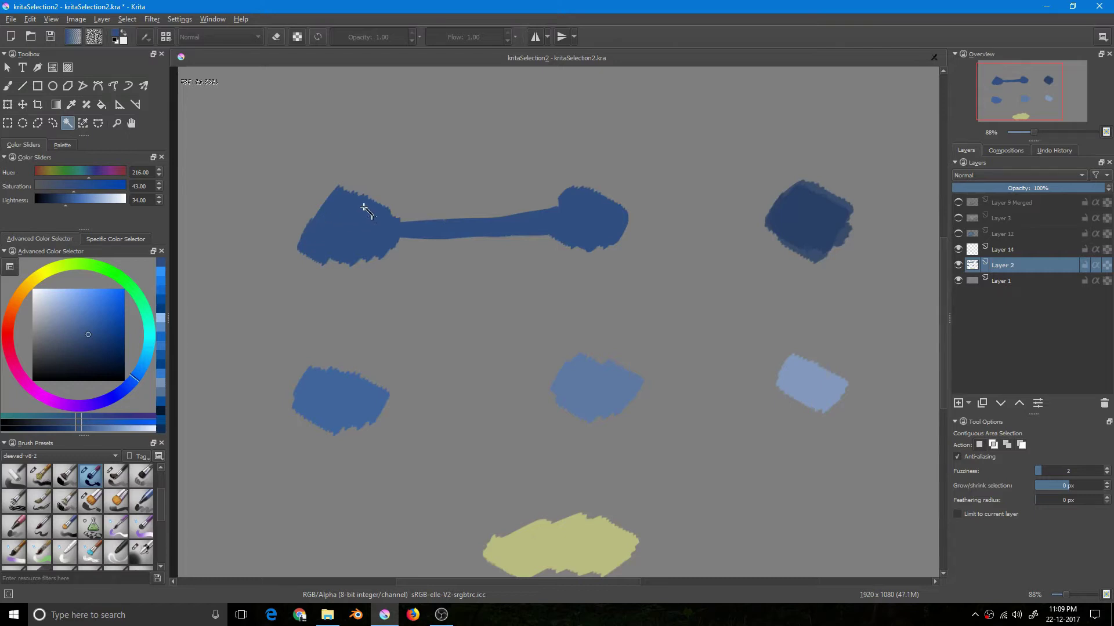
Activate Layer 14, sample the joined dark blue shape with Similar Color Selection, and clear the resulting selection
{"action": "left_click", "coordinate": [85, 124]}
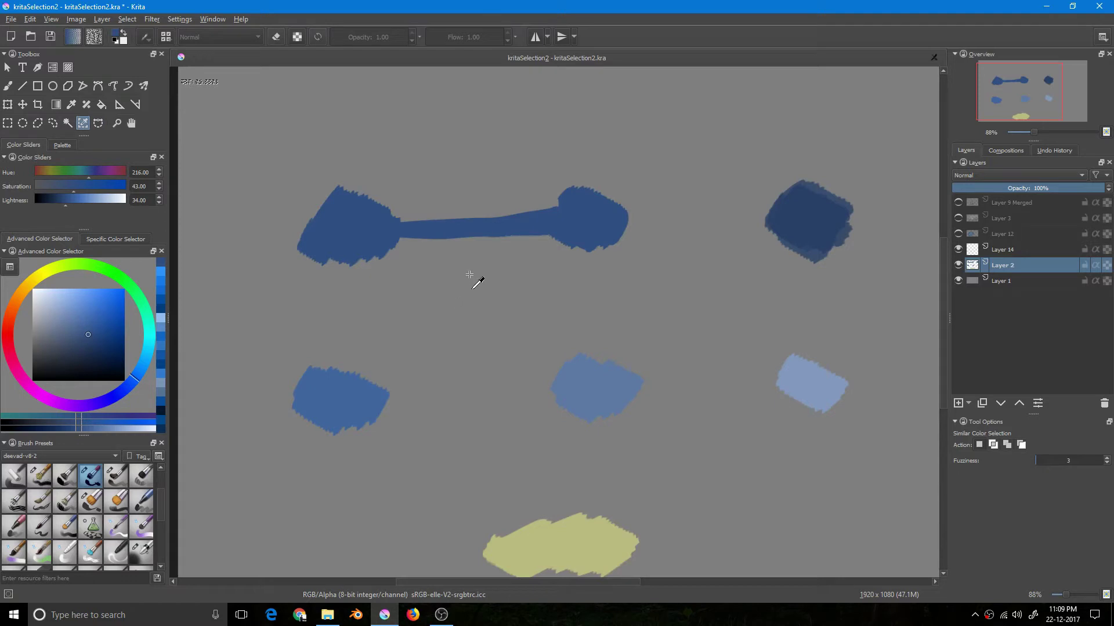
{"action": "left_click", "coordinate": [1009, 250]}
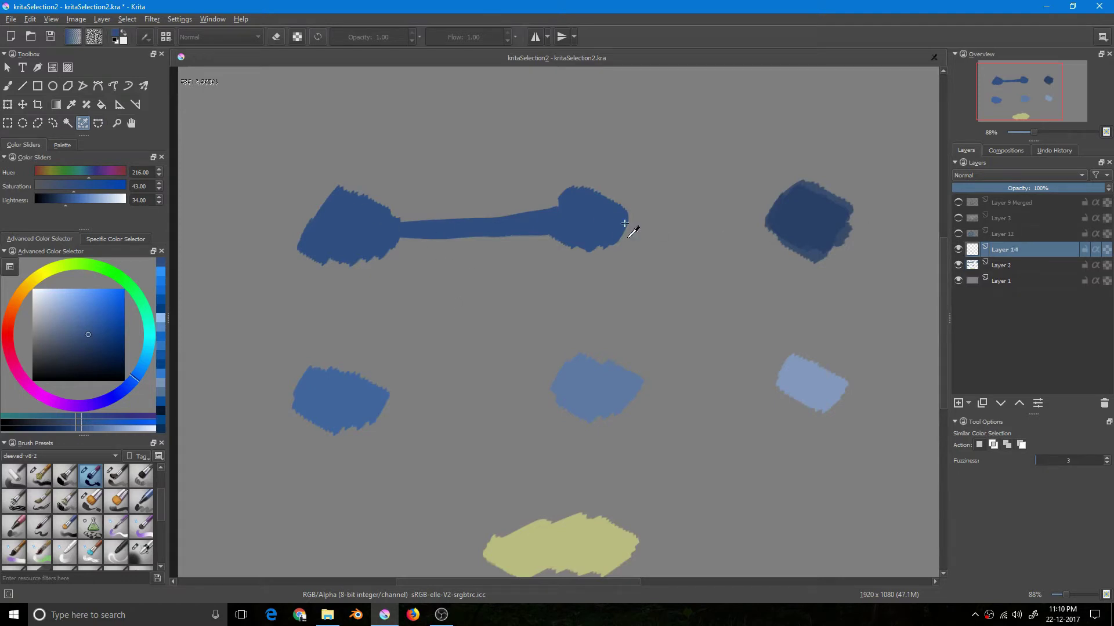
{"action": "left_click_drag", "start_coordinate": [606, 221], "coordinate": [573, 247]}
{"action": "left_click_drag", "start_coordinate": [573, 247], "coordinate": [532, 283]}
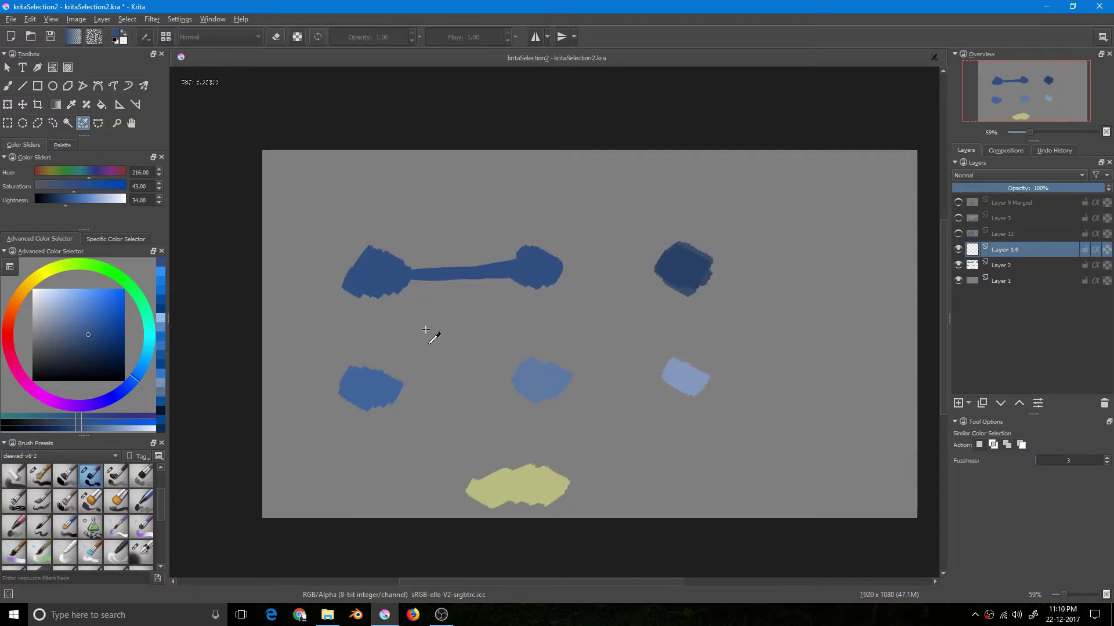
{"action": "left_click", "coordinate": [403, 260]}
{"action": "key", "text": "ctrl+shift+a"}
{"action": "left_click", "coordinate": [394, 249]}
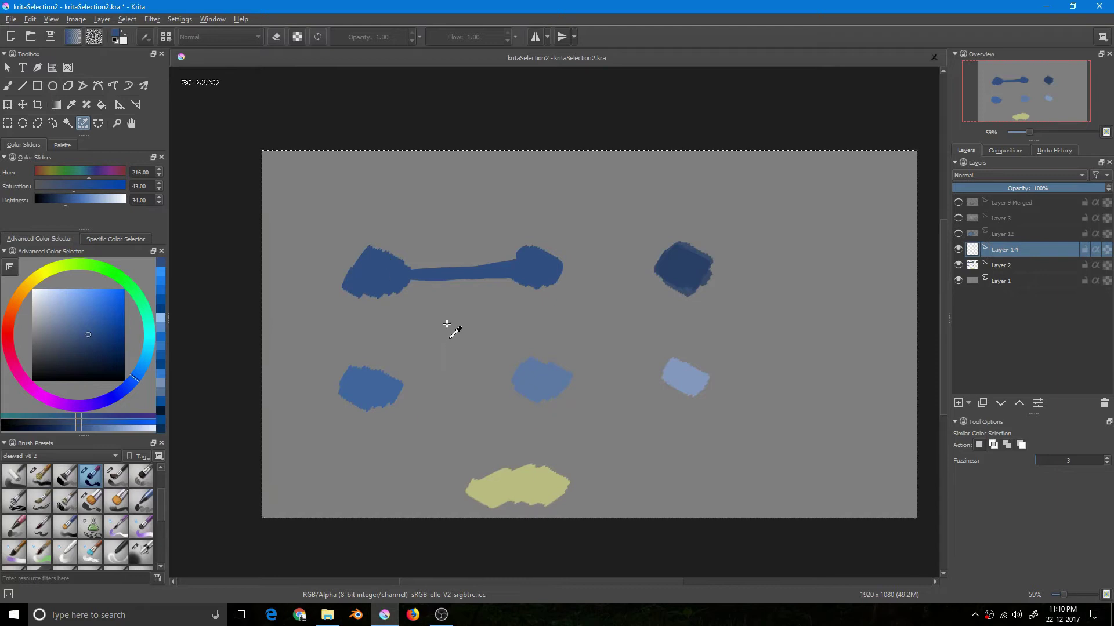
{"action": "left_click_drag", "start_coordinate": [430, 299], "coordinate": [448, 290]}
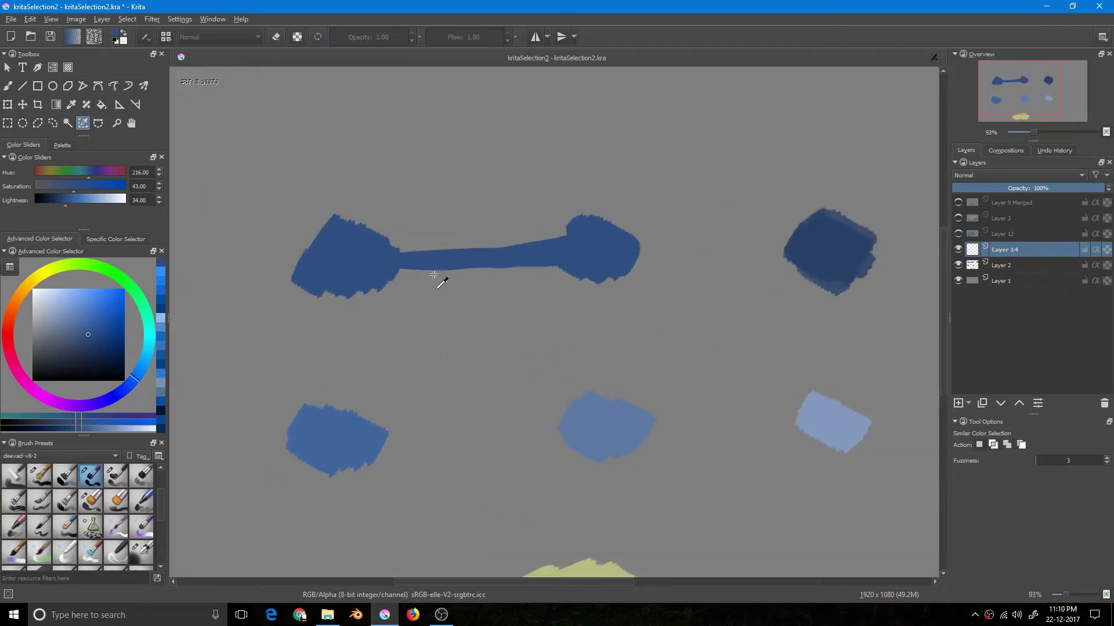
{"action": "scroll", "coordinate": [418, 274], "scroll_direction": "down", "scroll_amount": 3}
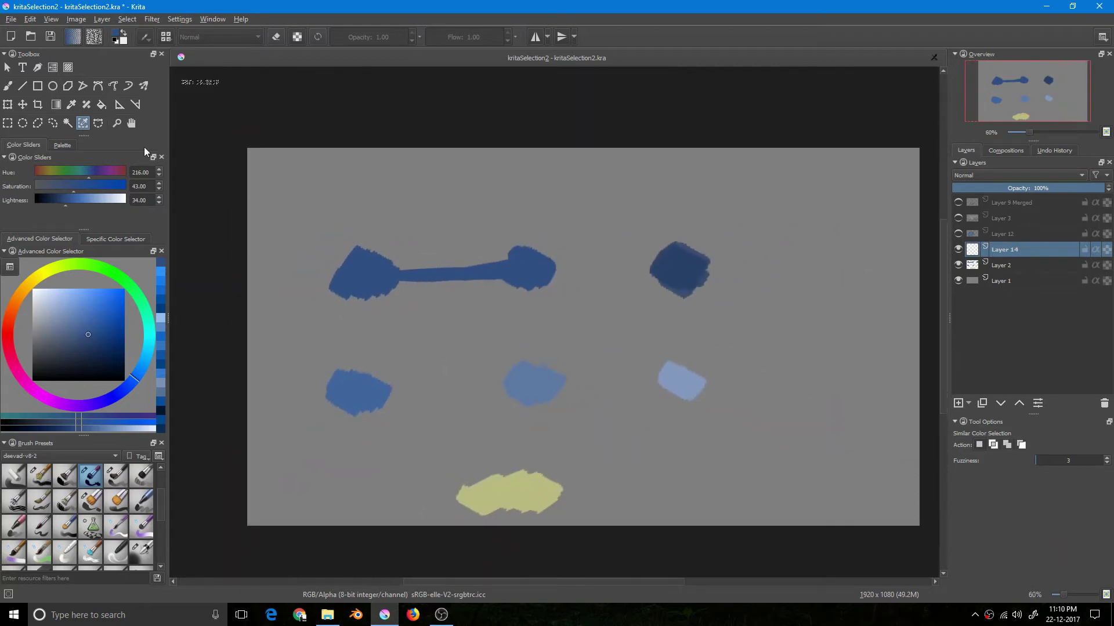
Select the joined dark blue shape with Contiguous Area Selection while Layer 14 stays active
{"action": "left_click", "coordinate": [67, 126]}
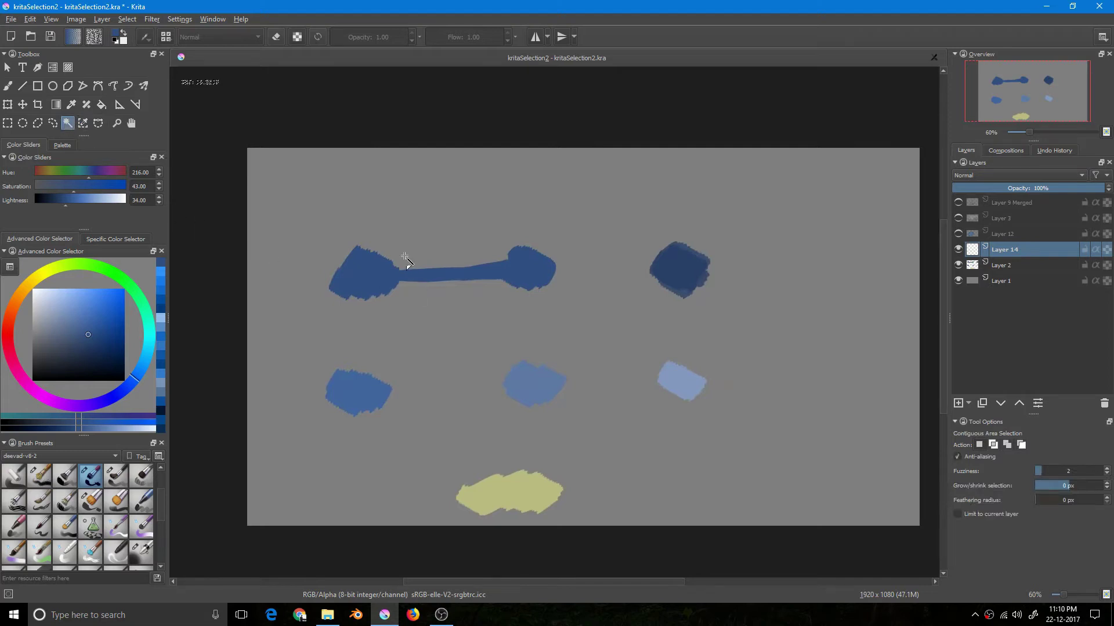
{"action": "left_click", "coordinate": [374, 325]}
{"action": "scroll", "coordinate": [388, 245], "scroll_direction": "up", "scroll_amount": 3}
{"action": "scroll", "coordinate": [497, 323], "scroll_direction": "down", "scroll_amount": 2}
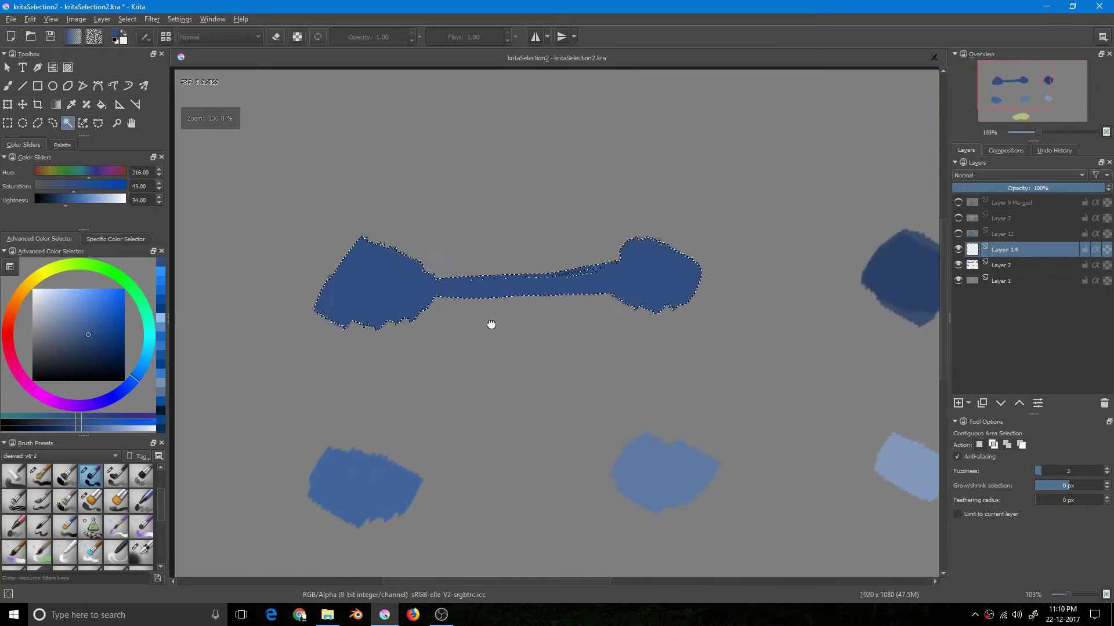
Clear the selection, limit the tool to the current layer and resample the joined dark blue shape with Layer 14 active
{"action": "key", "text": "ctrl+shift+a"}
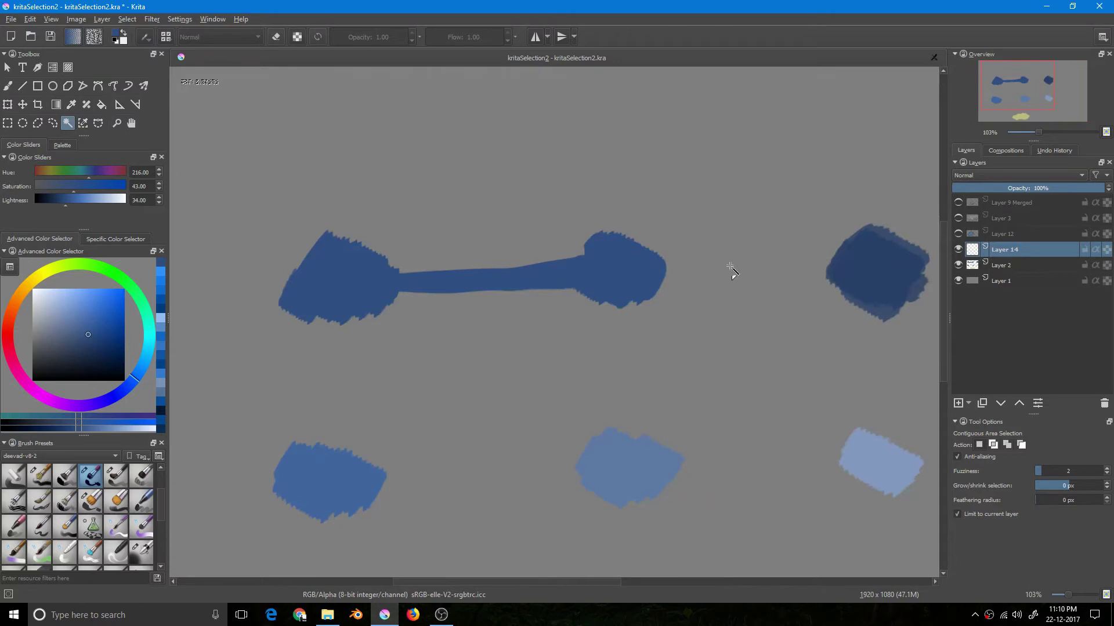
{"action": "scroll", "coordinate": [447, 233], "scroll_direction": "down", "scroll_amount": 3}
{"action": "left_click", "coordinate": [386, 257]}
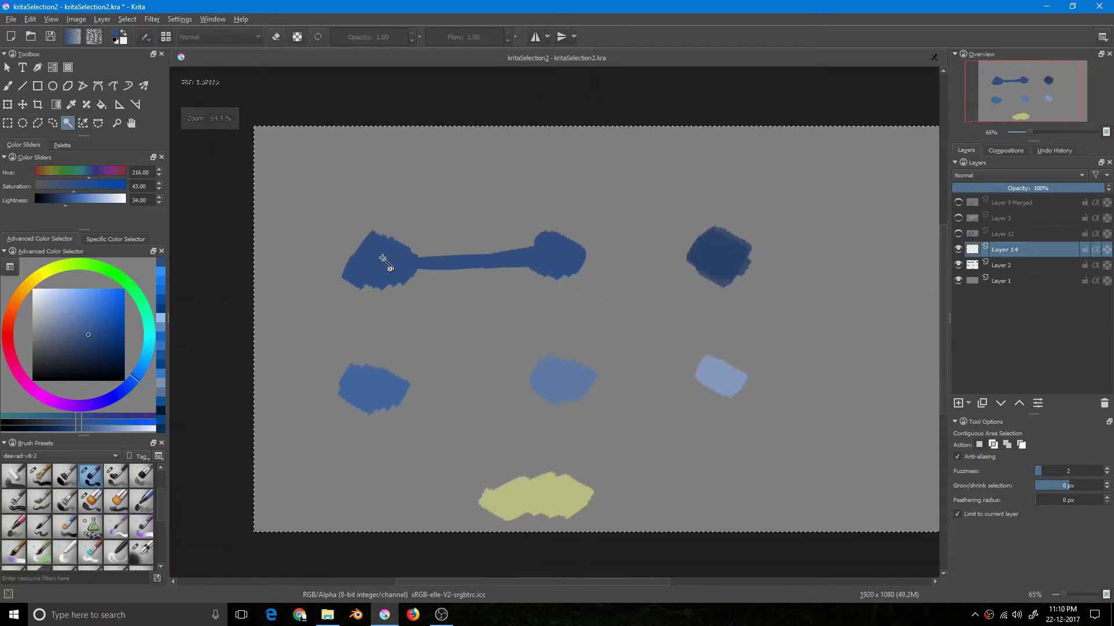
{"action": "left_click", "coordinate": [380, 259]}
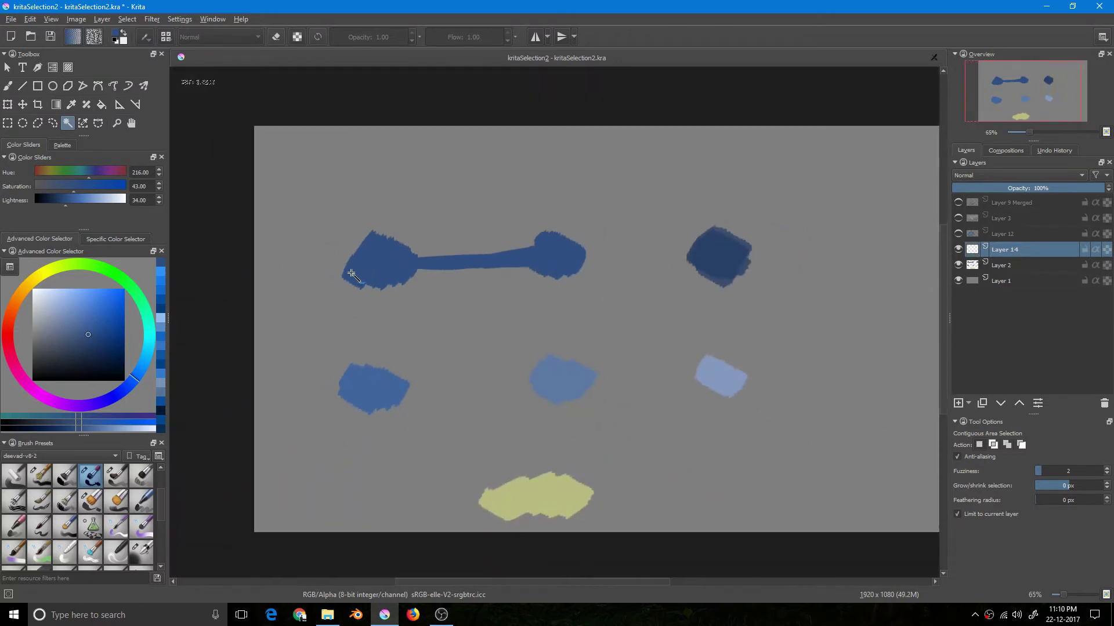
{"action": "scroll", "coordinate": [442, 283], "scroll_direction": "down", "scroll_amount": 2}
{"action": "scroll", "coordinate": [442, 249], "scroll_direction": "up", "scroll_amount": 3}
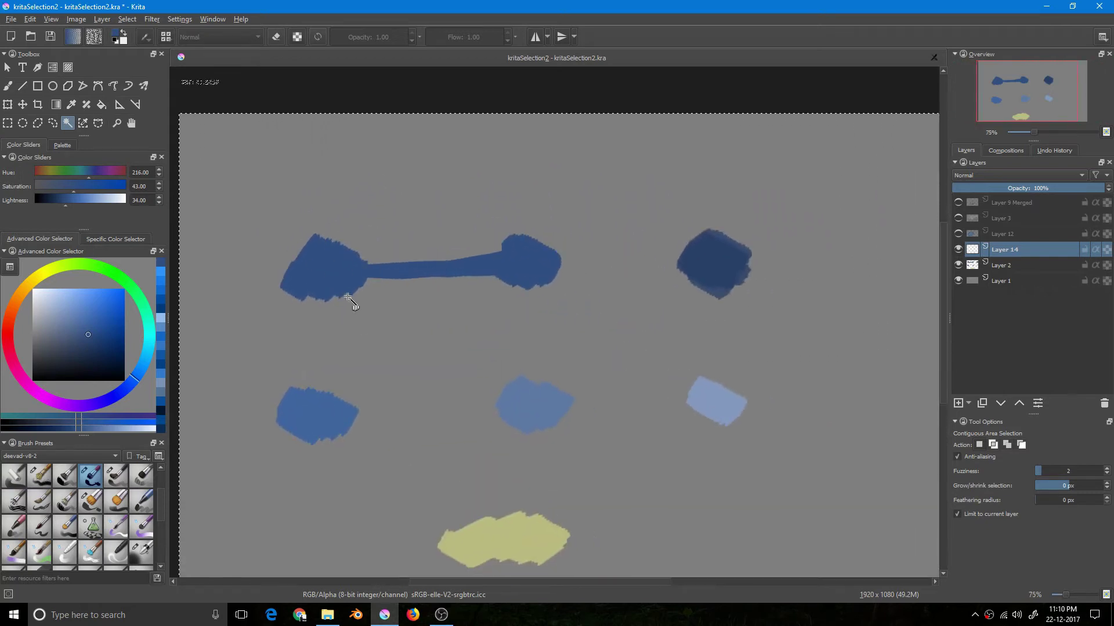
{"action": "scroll", "coordinate": [394, 273], "scroll_direction": "down", "scroll_amount": 2}
{"action": "scroll", "coordinate": [678, 292], "scroll_direction": "up", "scroll_amount": 2}
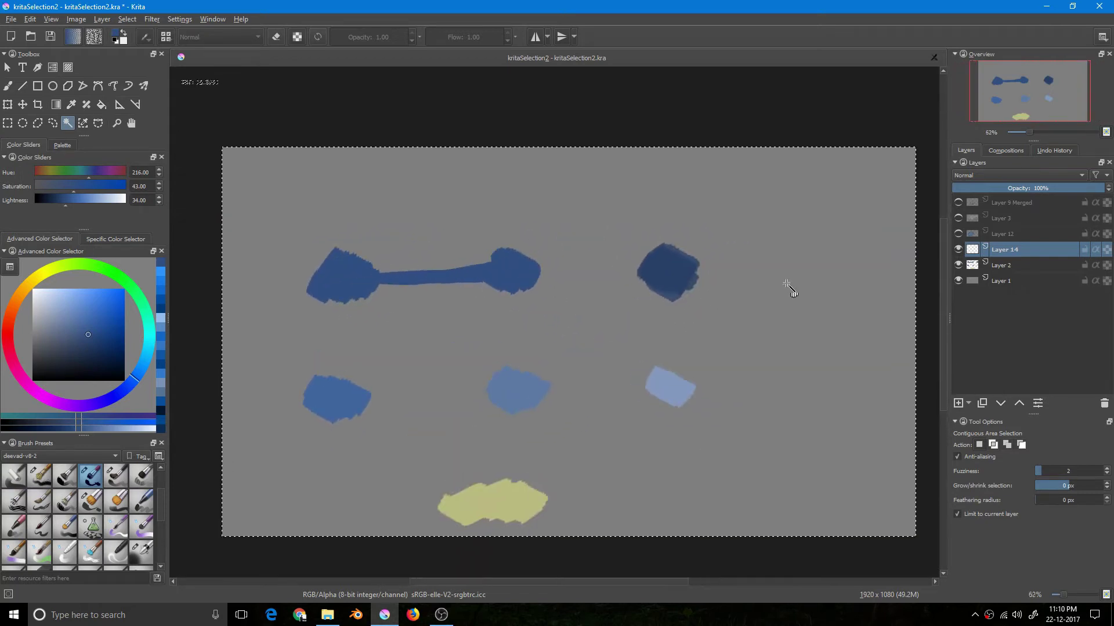
Activate Layer 2 and select the joined dark blue shape with the tool still limited to the current layer
{"action": "left_click", "coordinate": [1002, 267]}
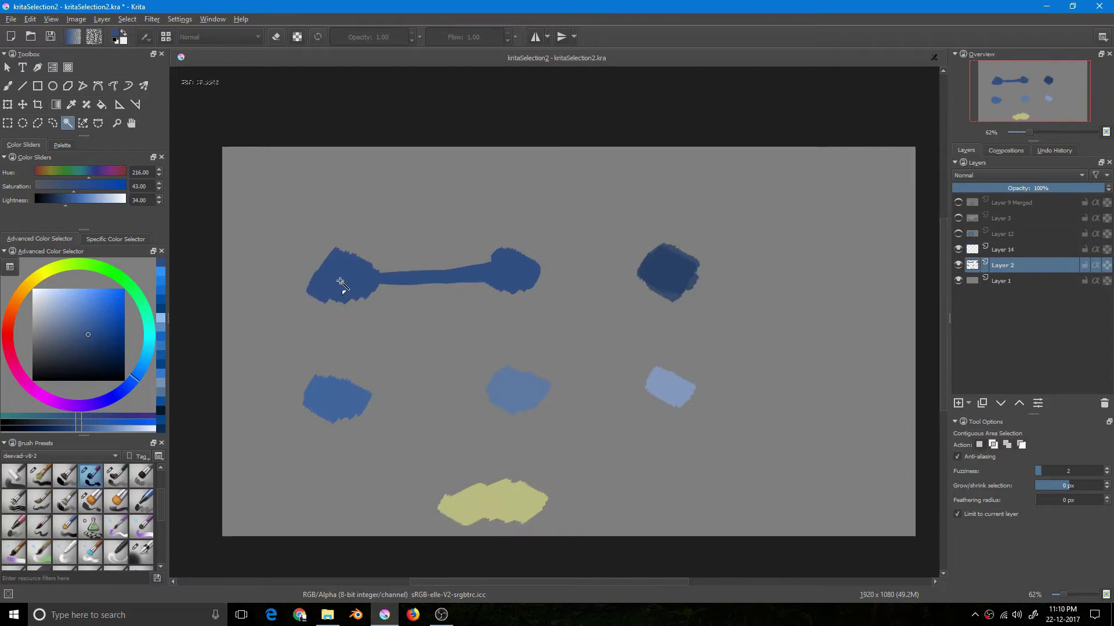
{"action": "left_click", "coordinate": [316, 267]}
{"action": "scroll", "coordinate": [386, 223], "scroll_direction": "up", "scroll_amount": 4}
{"action": "left_click_drag", "start_coordinate": [333, 290], "coordinate": [509, 293]}
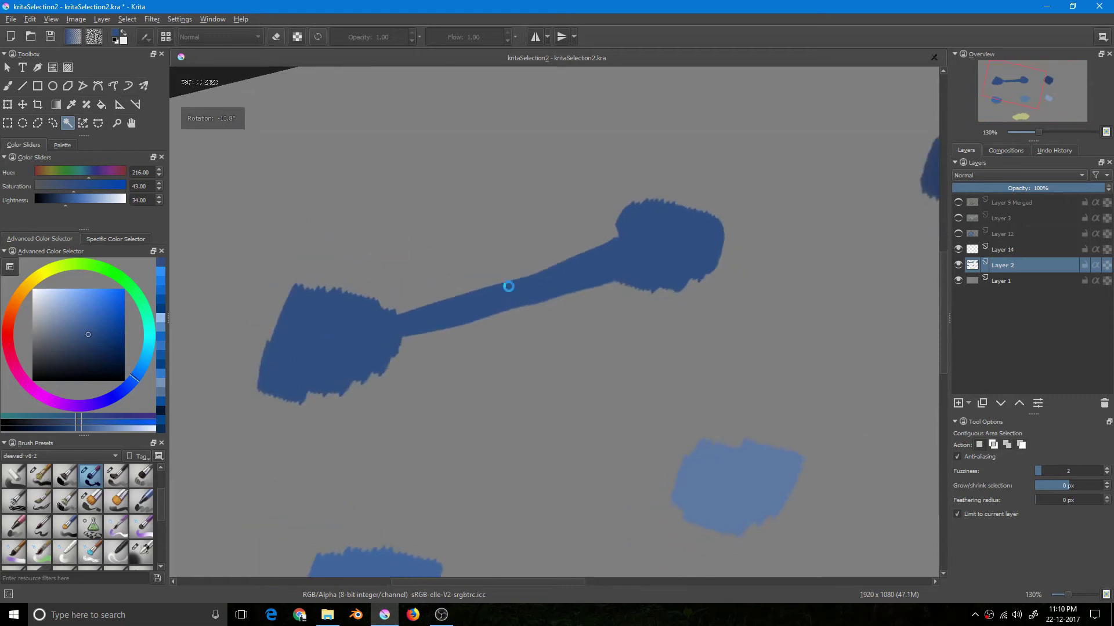
{"action": "left_click", "coordinate": [499, 293]}
{"action": "left_click", "coordinate": [685, 243]}
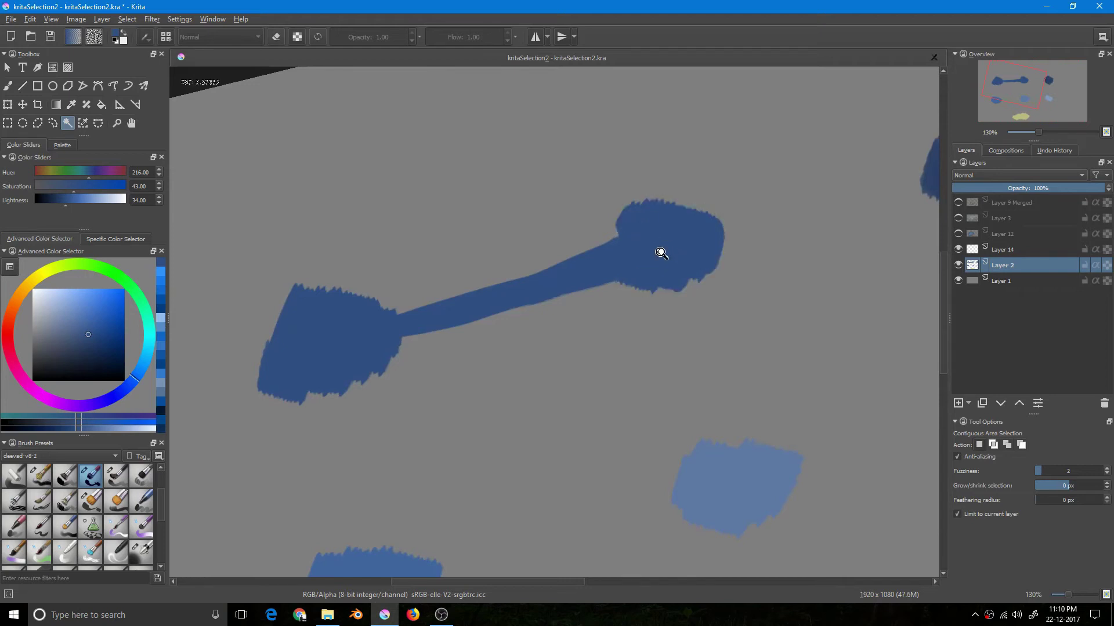
{"action": "scroll", "coordinate": [673, 268], "scroll_direction": "down", "scroll_amount": 2}
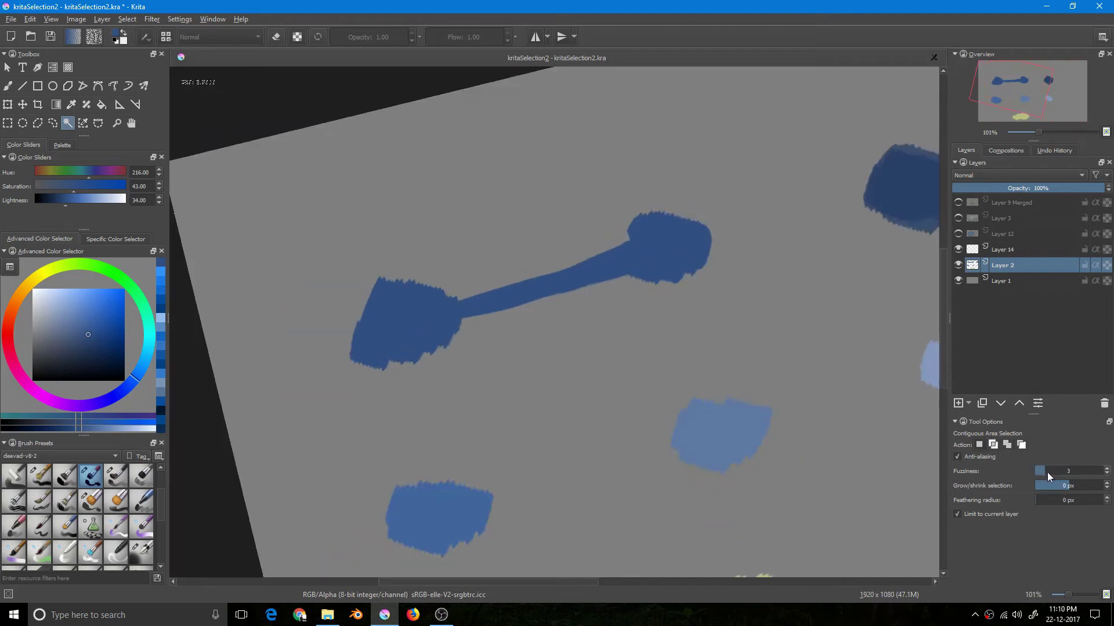
Set the fuzziness to 10, reselect the joined dark blue shape and reset the canvas rotation
{"action": "left_click", "coordinate": [401, 324]}
{"action": "left_click", "coordinate": [1071, 474]}
{"action": "left_click", "coordinate": [580, 293]}
{"action": "scroll", "coordinate": [473, 365], "scroll_direction": "down", "scroll_amount": 3}
{"action": "key", "text": "5"}
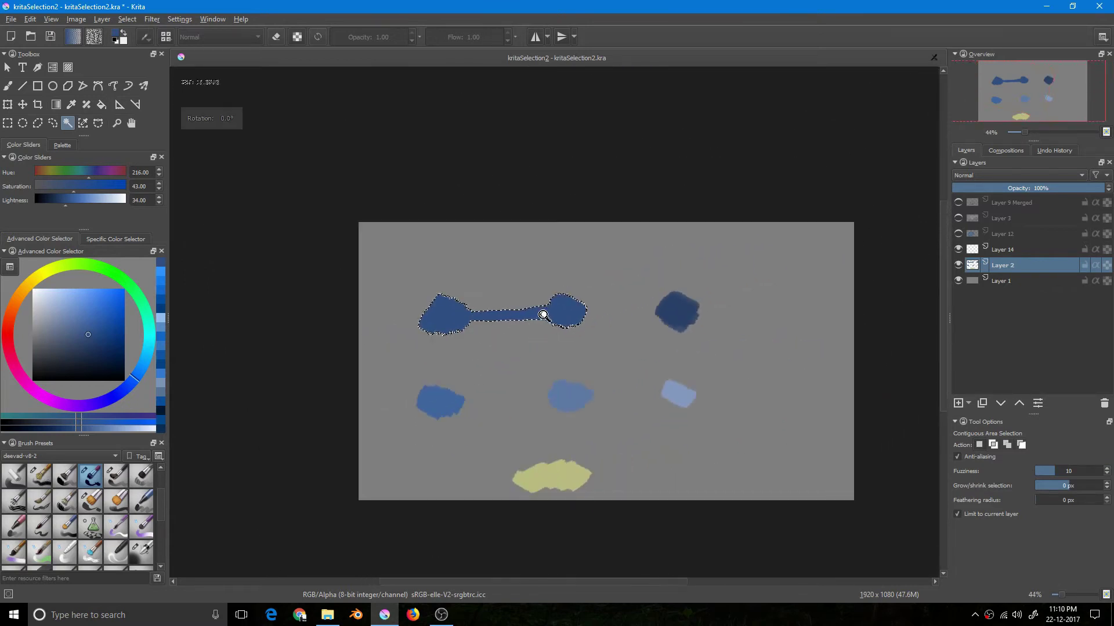
{"action": "scroll", "coordinate": [542, 313], "scroll_direction": "up", "scroll_amount": 3}
{"action": "left_click_drag", "start_coordinate": [549, 327], "coordinate": [495, 311]}
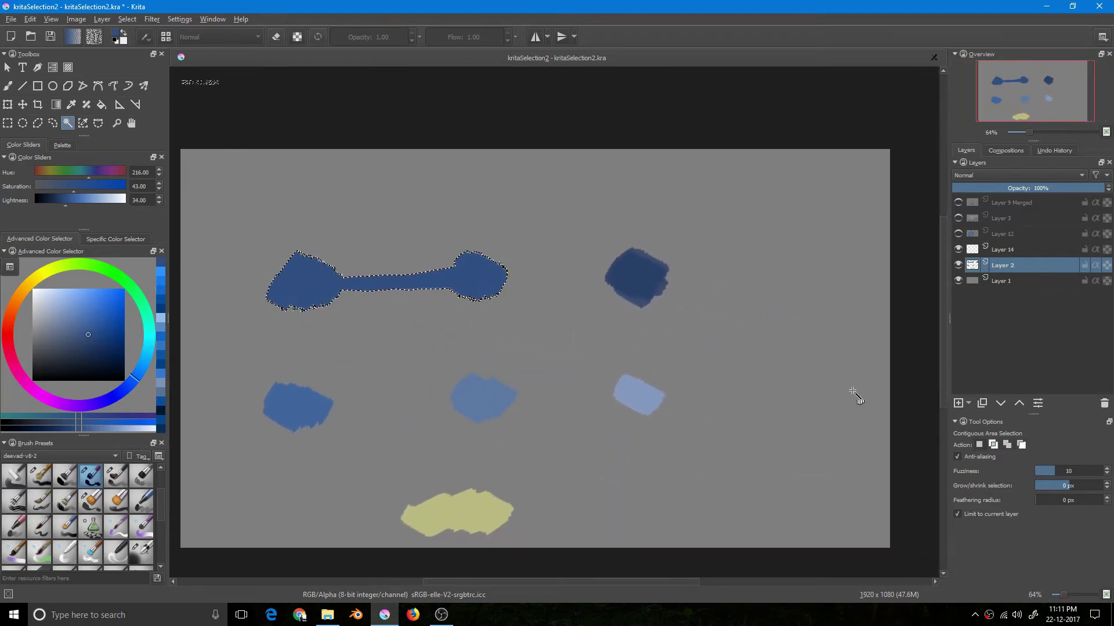
Lower the fuzziness to 6 and reselect the joined dark blue shape
{"action": "left_click", "coordinate": [1051, 473]}
{"action": "left_click_drag", "start_coordinate": [430, 281], "coordinate": [435, 251]}
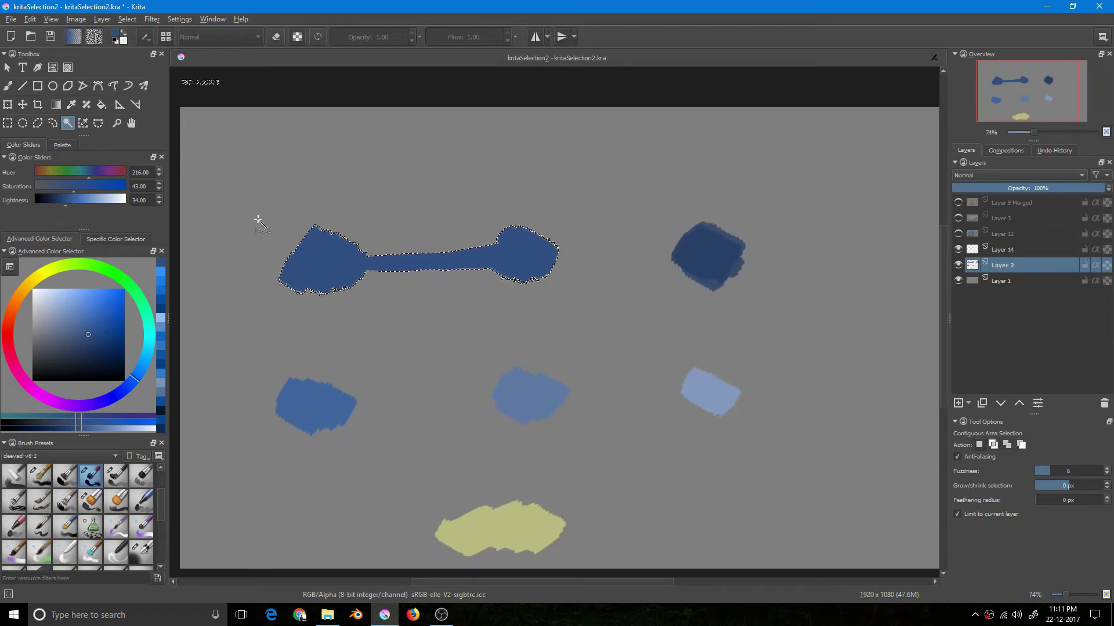
{"action": "left_click_drag", "start_coordinate": [289, 240], "coordinate": [259, 243]}
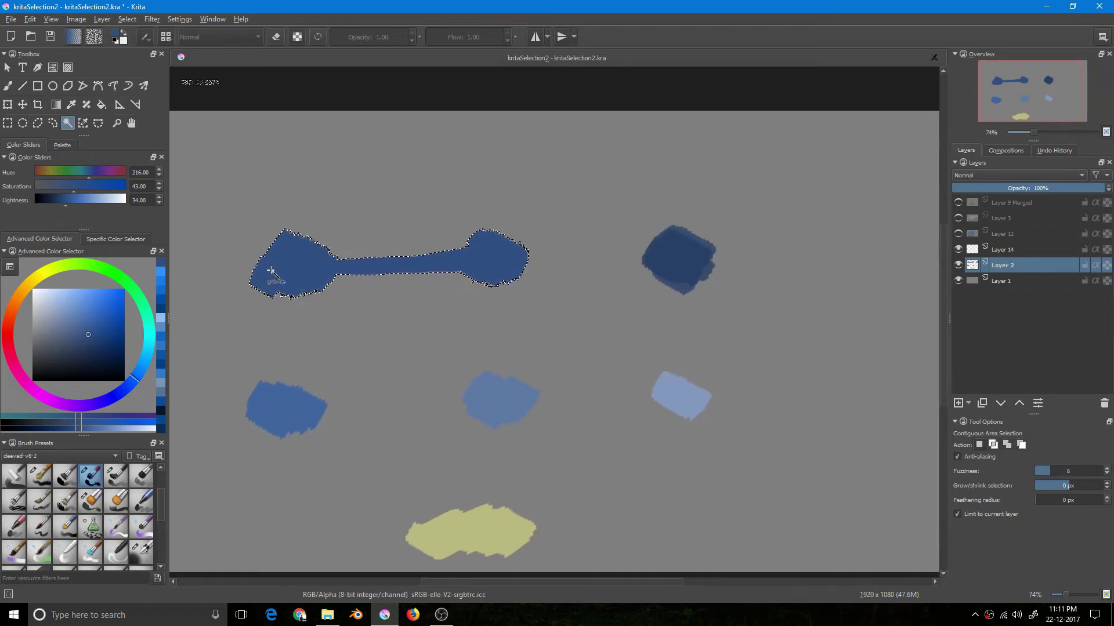
Hide Layer 2, show and activate Layer 12 with the layered blue blob, and clear the selection
{"action": "left_click", "coordinate": [958, 265]}
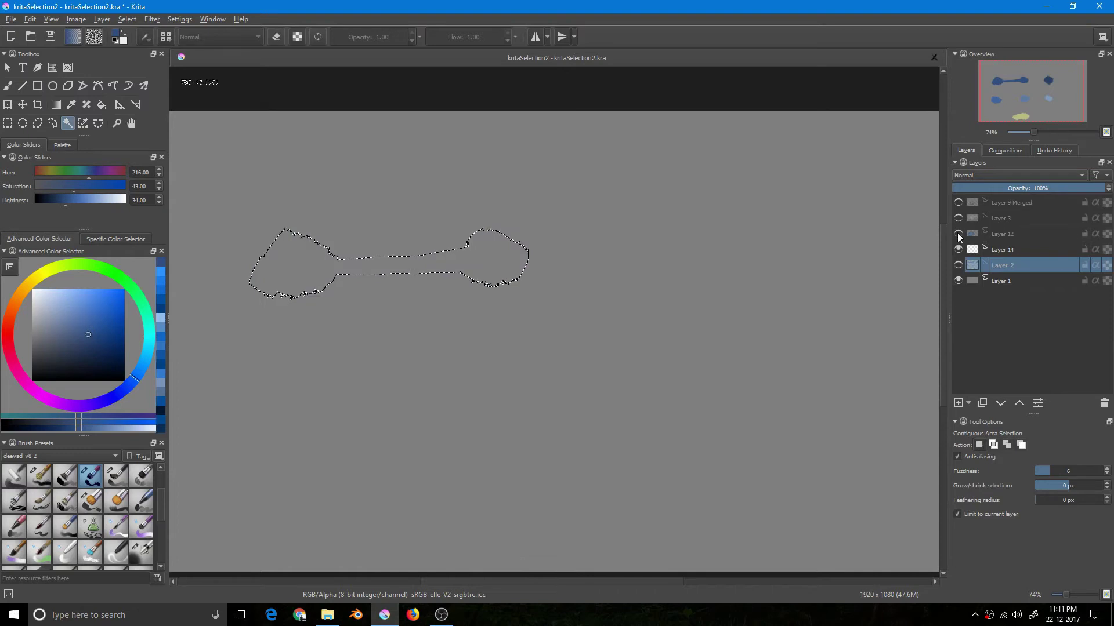
{"action": "left_click", "coordinate": [958, 234]}
{"action": "left_click", "coordinate": [1003, 234]}
{"action": "key", "text": "ctrl+shift+a"}
{"action": "left_click_drag", "start_coordinate": [521, 424], "coordinate": [493, 296]}
{"action": "scroll", "coordinate": [503, 310], "scroll_direction": "up", "scroll_amount": 3}
{"action": "scroll", "coordinate": [491, 296], "scroll_direction": "down", "scroll_amount": 4}
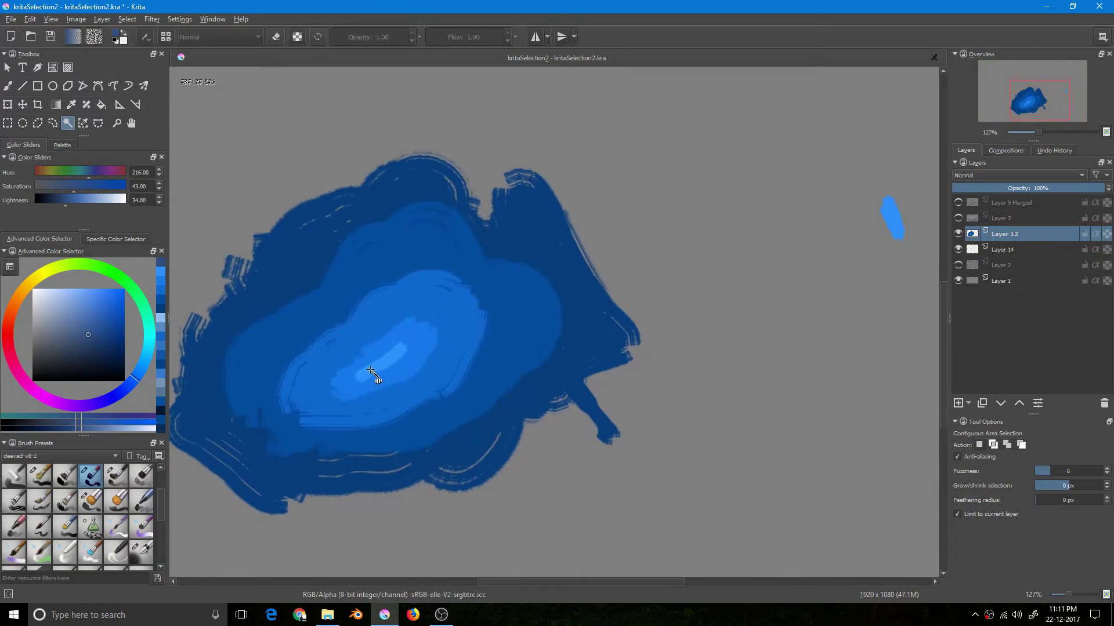
Select the blob's lightest blue centre stroke with Similar Color Selection, then with Contiguous Area Selection for comparison
{"action": "left_click", "coordinate": [83, 123]}
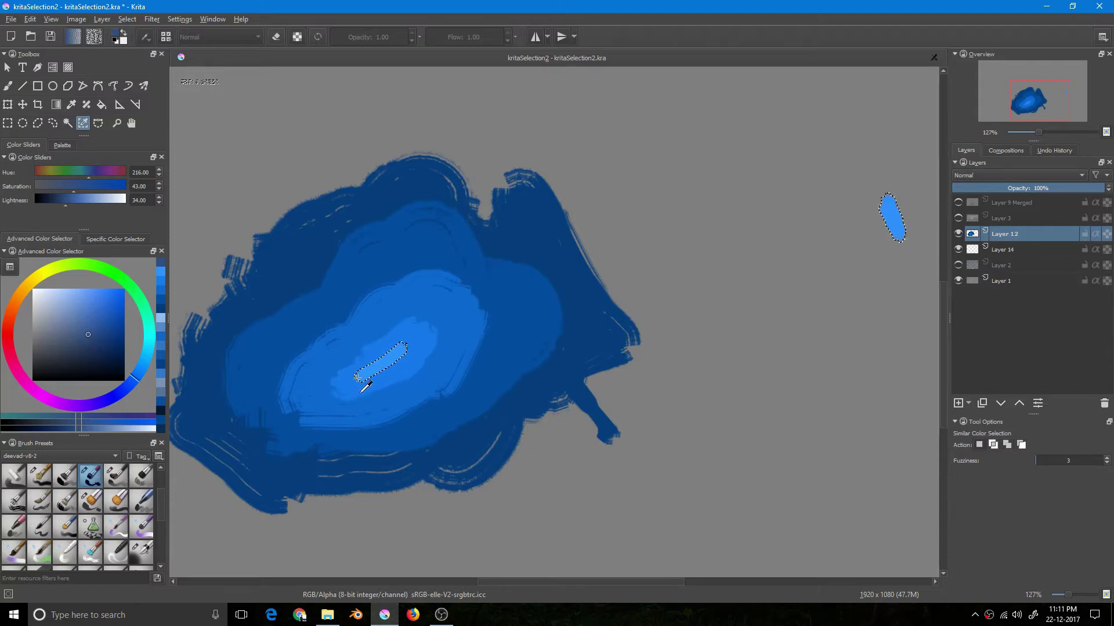
{"action": "left_click", "coordinate": [68, 124]}
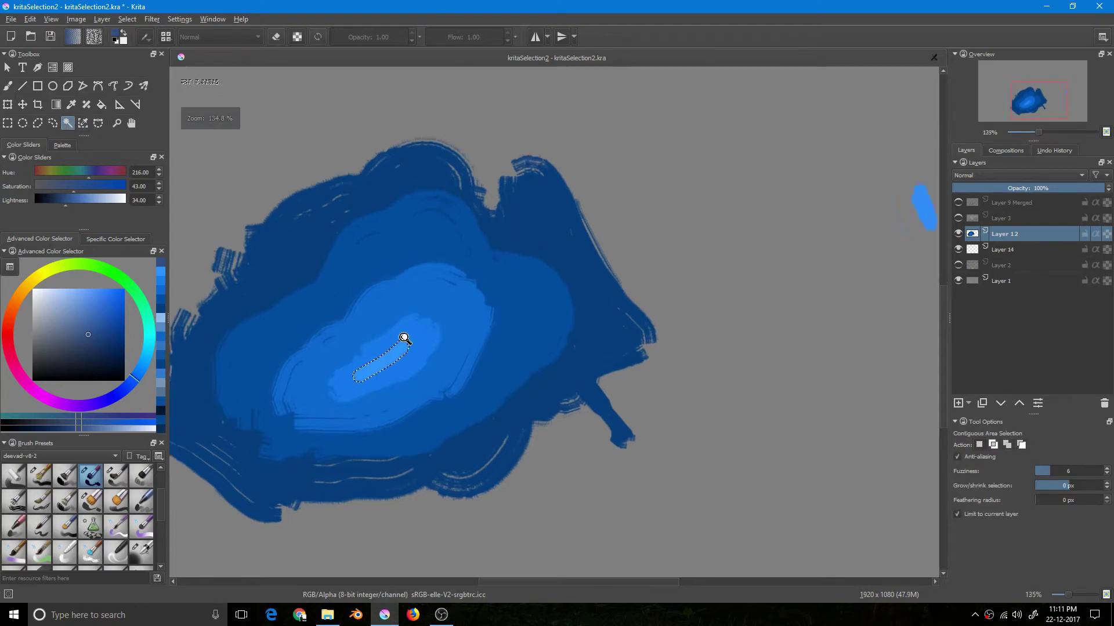
{"action": "scroll", "coordinate": [390, 353], "scroll_direction": "up", "scroll_amount": 4}
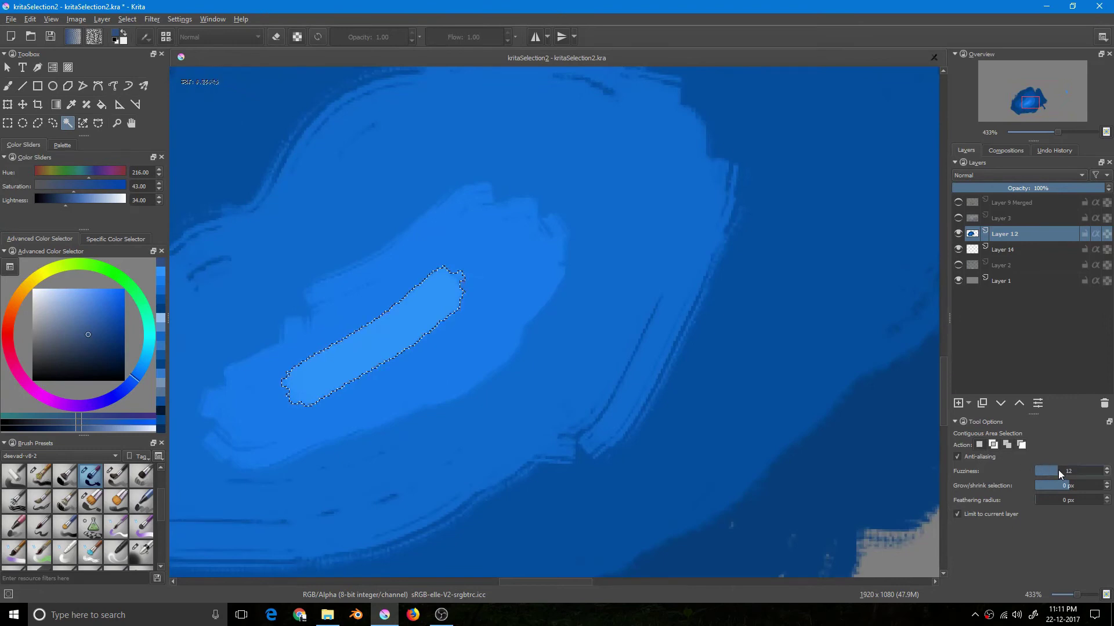
Clear the selection, raise the fuzziness to 17 and reselect from the blob's lightest blue centre
{"action": "left_click", "coordinate": [1062, 472]}
{"action": "key", "text": "ctrl+shift+a"}
{"action": "scroll", "coordinate": [328, 356], "scroll_direction": "down", "scroll_amount": 6}
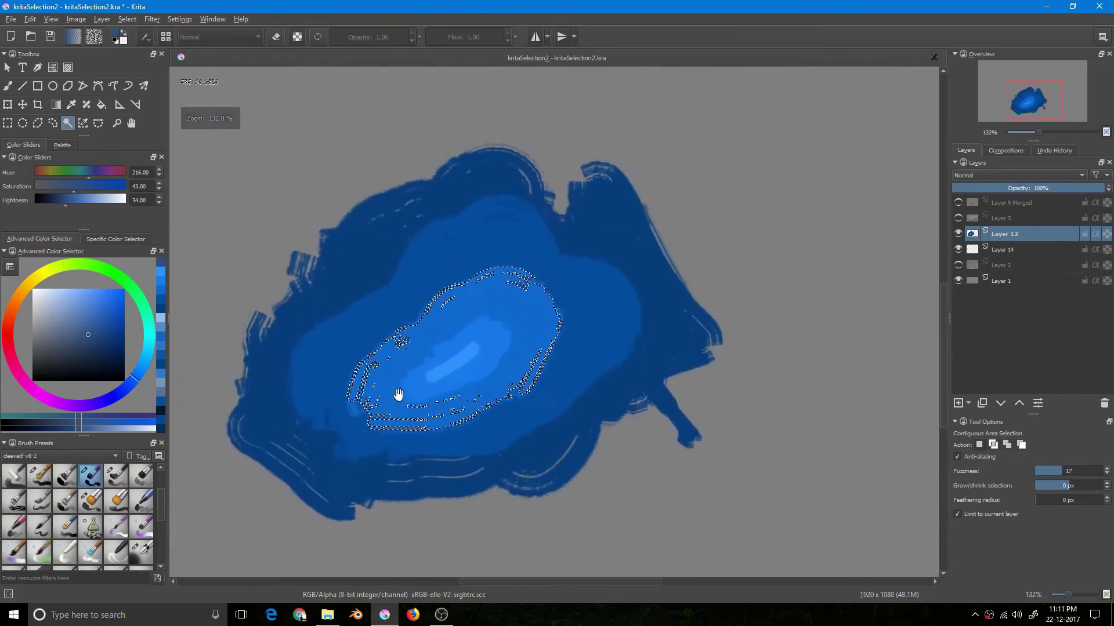
{"action": "scroll", "coordinate": [633, 384], "scroll_direction": "down", "scroll_amount": 3}
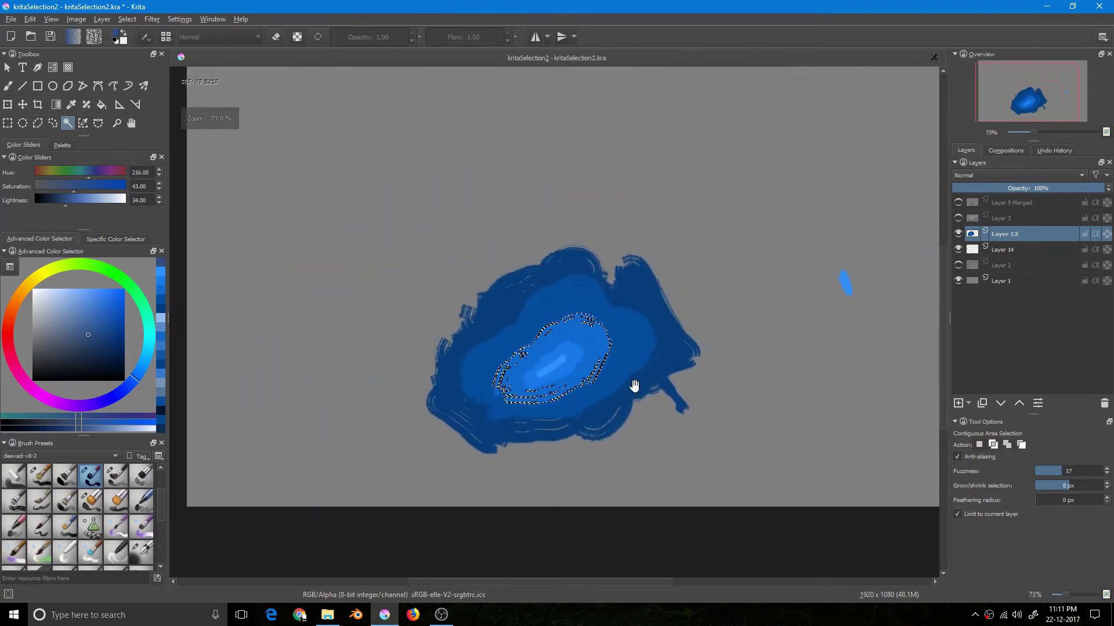
Clear the selection, raise the fuzziness to 39 and reselect from the blob's lightest blue centre
{"action": "scroll", "coordinate": [617, 398], "scroll_direction": "up", "scroll_amount": 2}
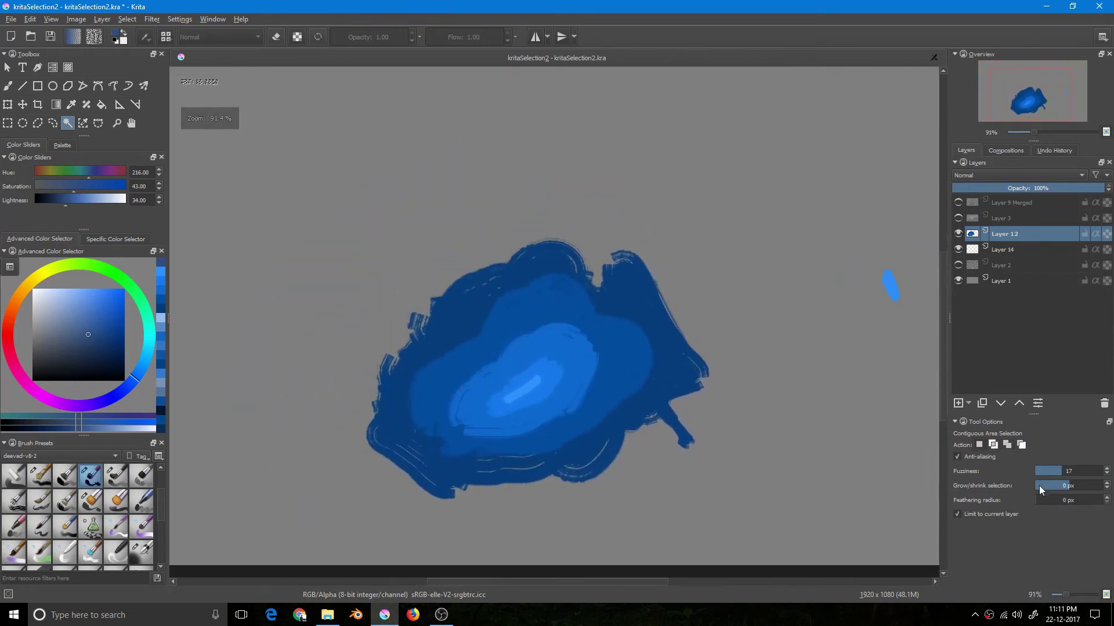
{"action": "left_click_drag", "start_coordinate": [1073, 471], "coordinate": [1077, 472]}
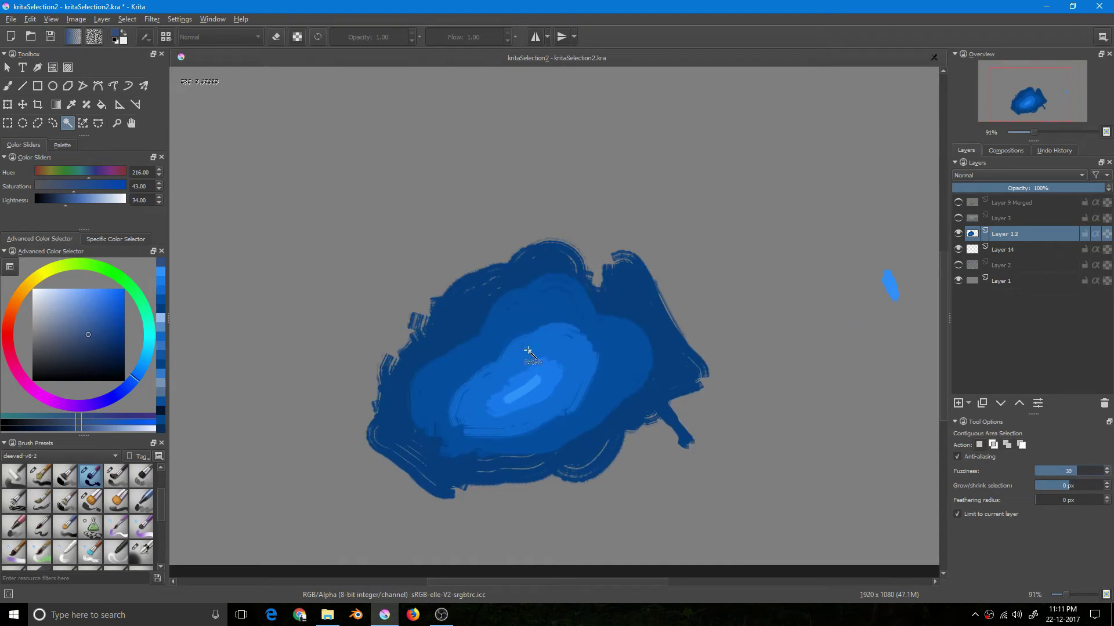
{"action": "left_click", "coordinate": [520, 387]}
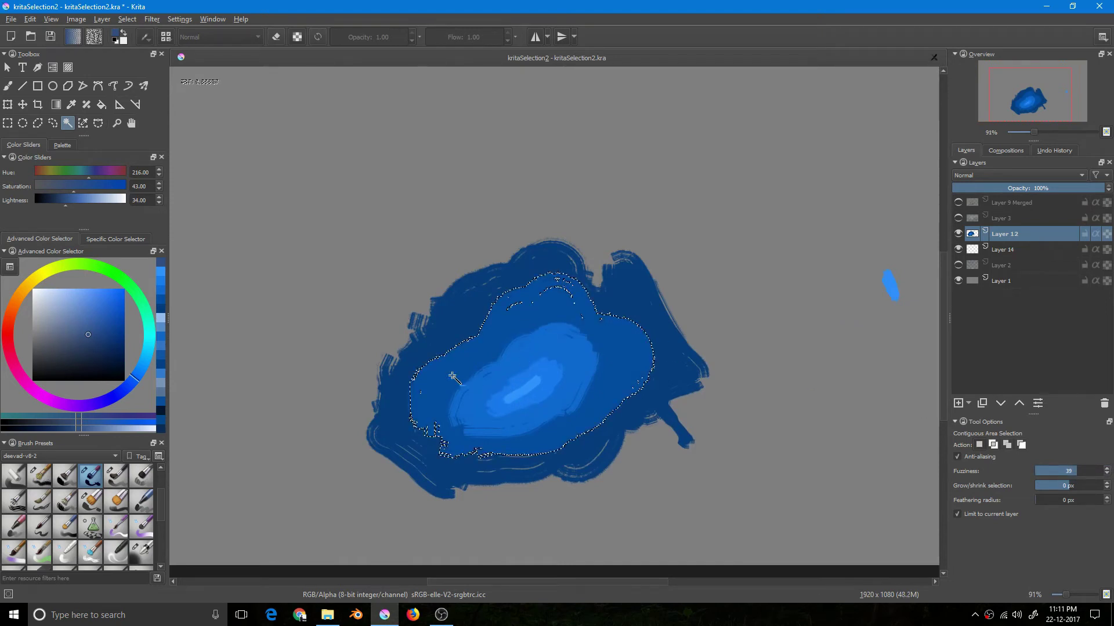
Clear the selection, raise the fuzziness to 52, reselect from the blob's lightest centre and examine the selected extent
{"action": "left_click_drag", "start_coordinate": [1061, 471], "coordinate": [1081, 472]}
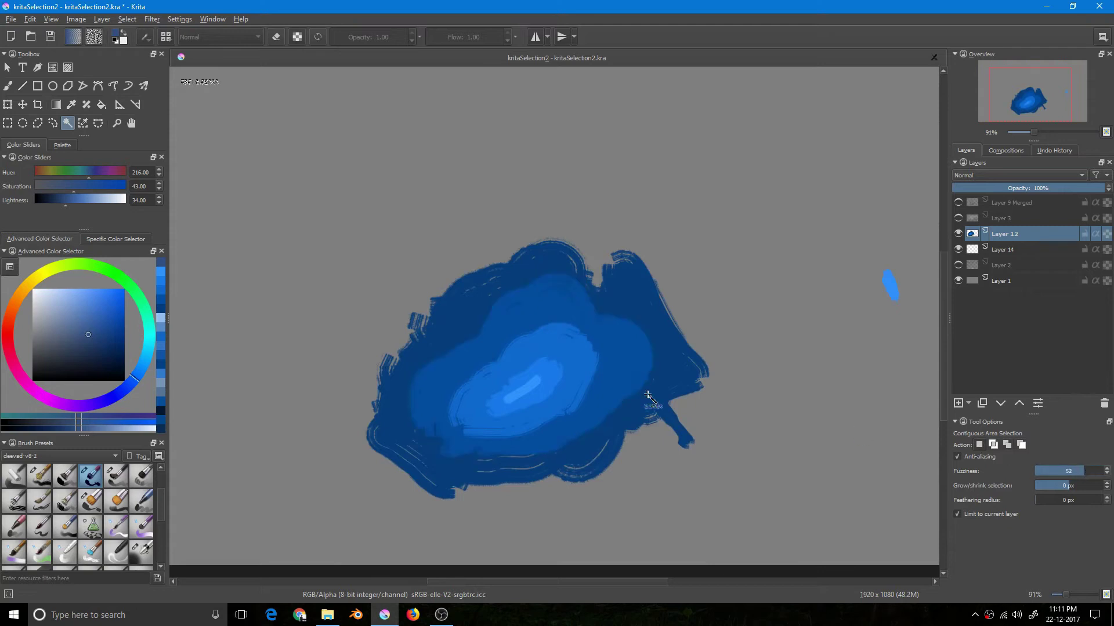
{"action": "left_click", "coordinate": [521, 389]}
{"action": "left_click_drag", "start_coordinate": [525, 375], "coordinate": [495, 381]}
{"action": "scroll", "coordinate": [494, 383], "scroll_direction": "down", "scroll_amount": 3}
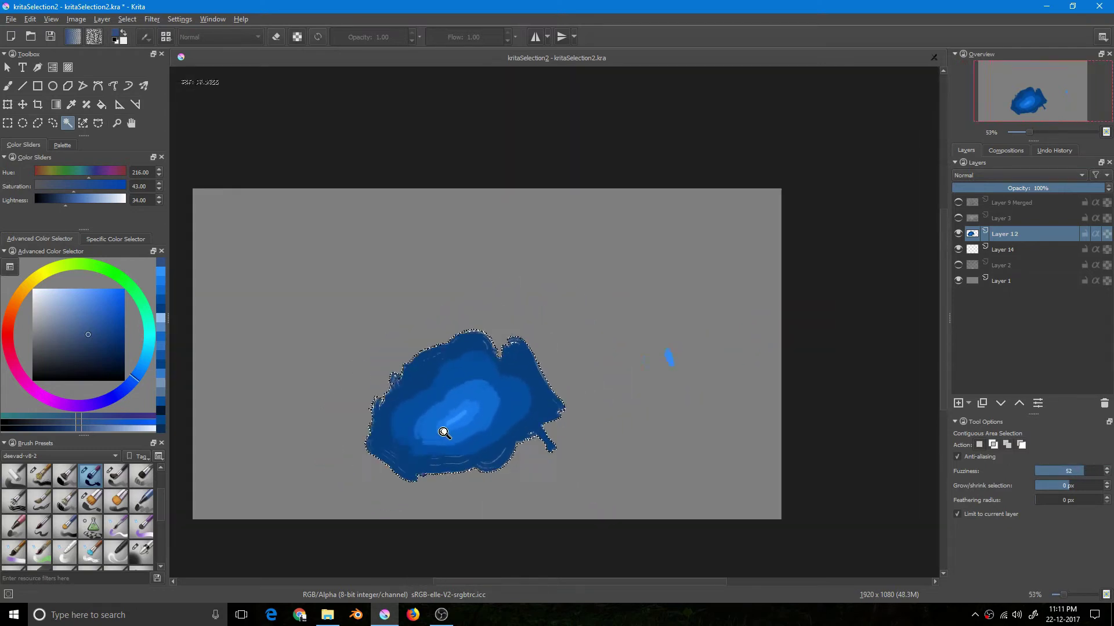
{"action": "scroll", "coordinate": [499, 386], "scroll_direction": "up", "scroll_amount": 2}
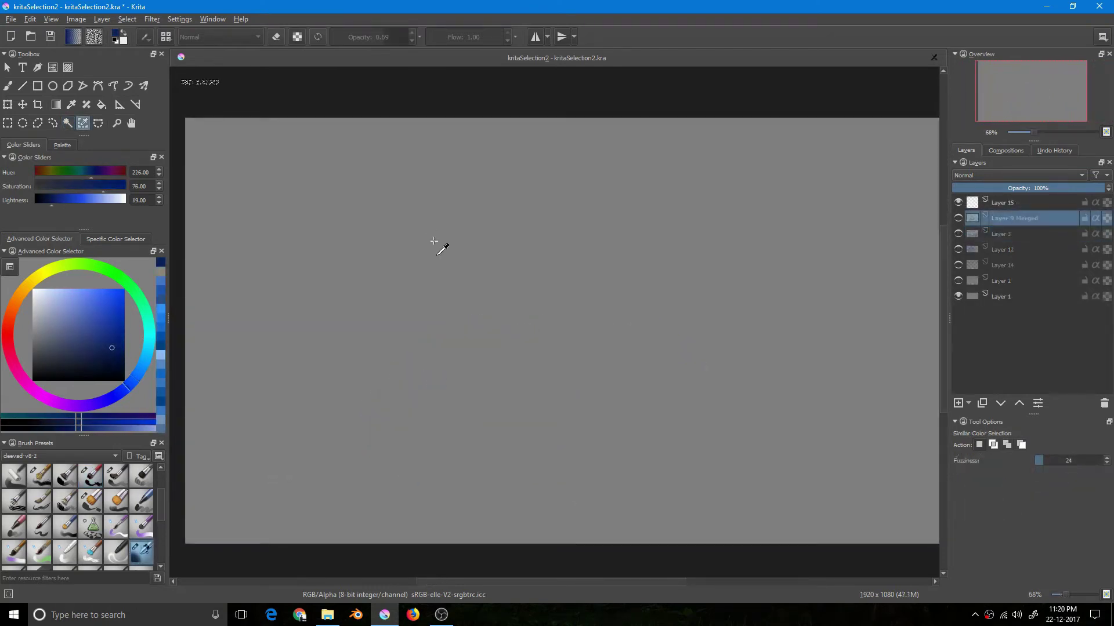
{"action": "scroll", "coordinate": [418, 336], "scroll_direction": "down", "scroll_amount": 2}
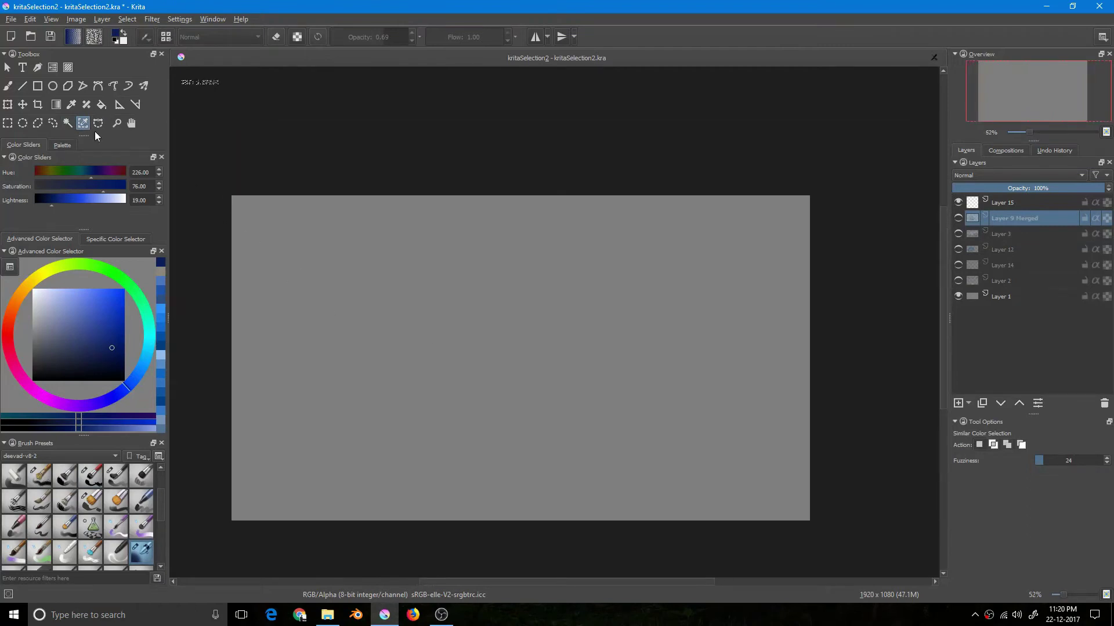
Make Layer 9 Merged visible to bring up the painted rock with its green chips
{"action": "left_click_drag", "start_coordinate": [524, 281], "coordinate": [562, 251]}
{"action": "scroll", "coordinate": [541, 247], "scroll_direction": "up", "scroll_amount": 1}
{"action": "left_click", "coordinate": [958, 218]}
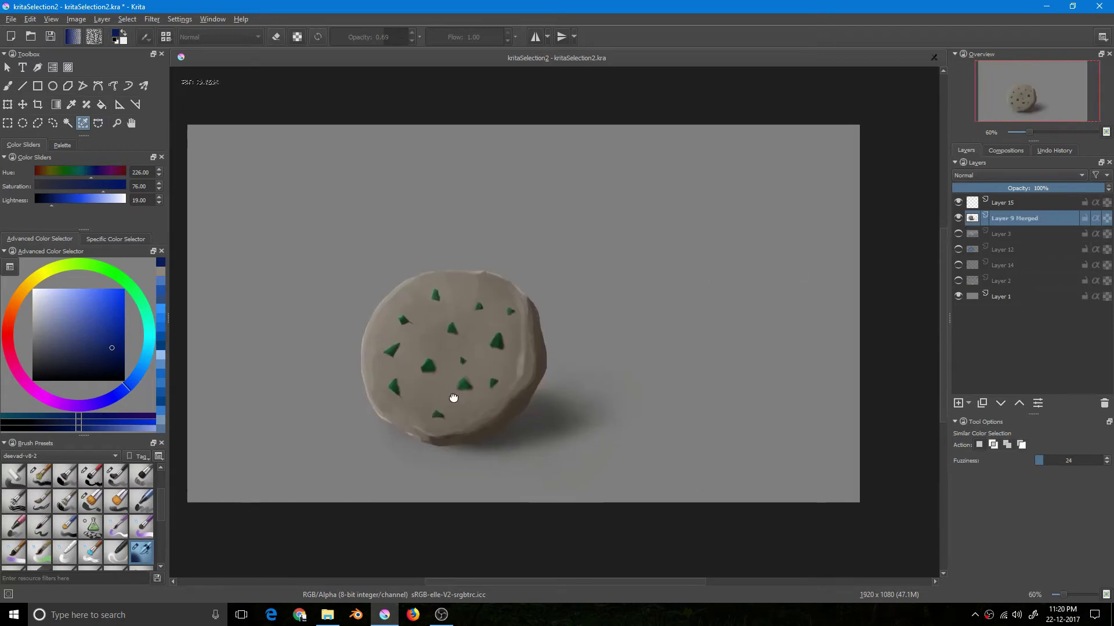
{"action": "scroll", "coordinate": [467, 371], "scroll_direction": "up", "scroll_amount": 2}
{"action": "left_click_drag", "start_coordinate": [462, 395], "coordinate": [456, 392]}
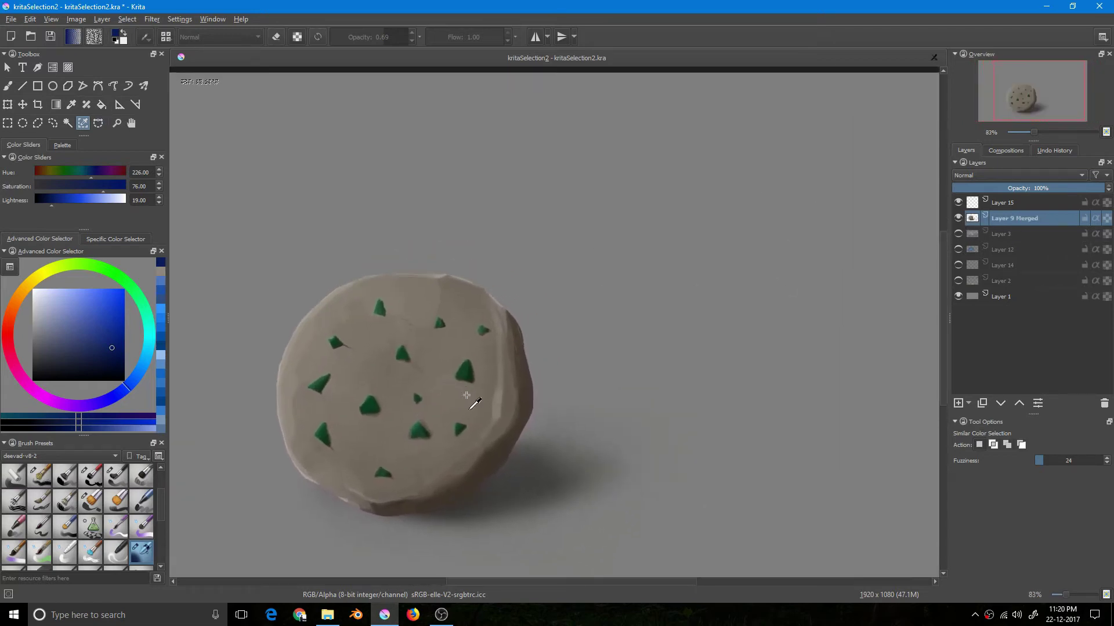
{"action": "scroll", "coordinate": [439, 359], "scroll_direction": "up", "scroll_amount": 2}
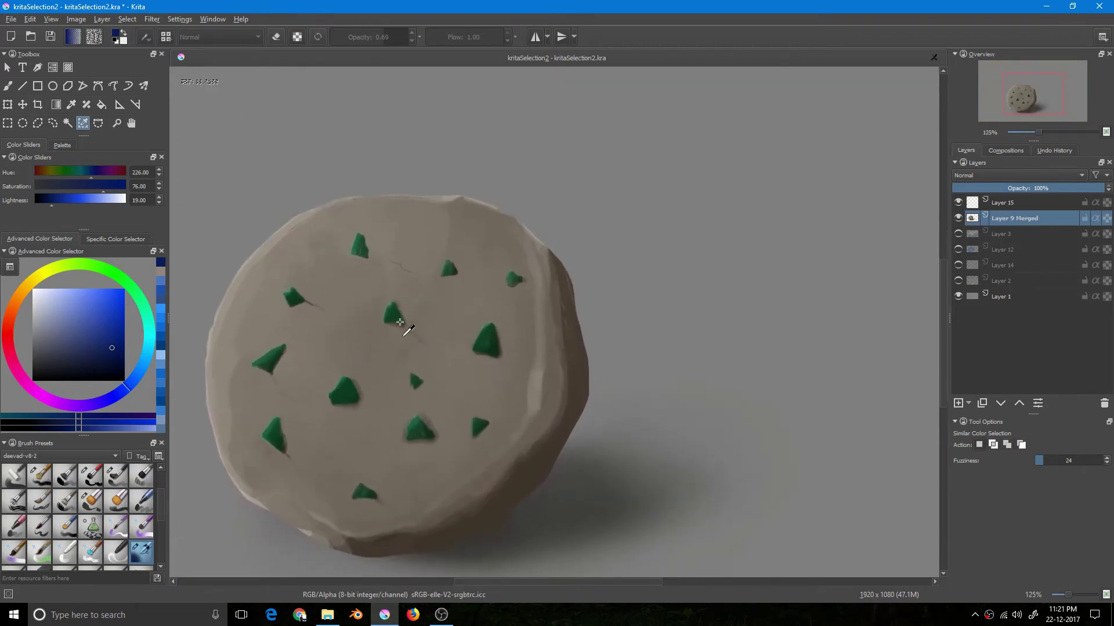
{"action": "scroll", "coordinate": [363, 375], "scroll_direction": "up", "scroll_amount": 2}
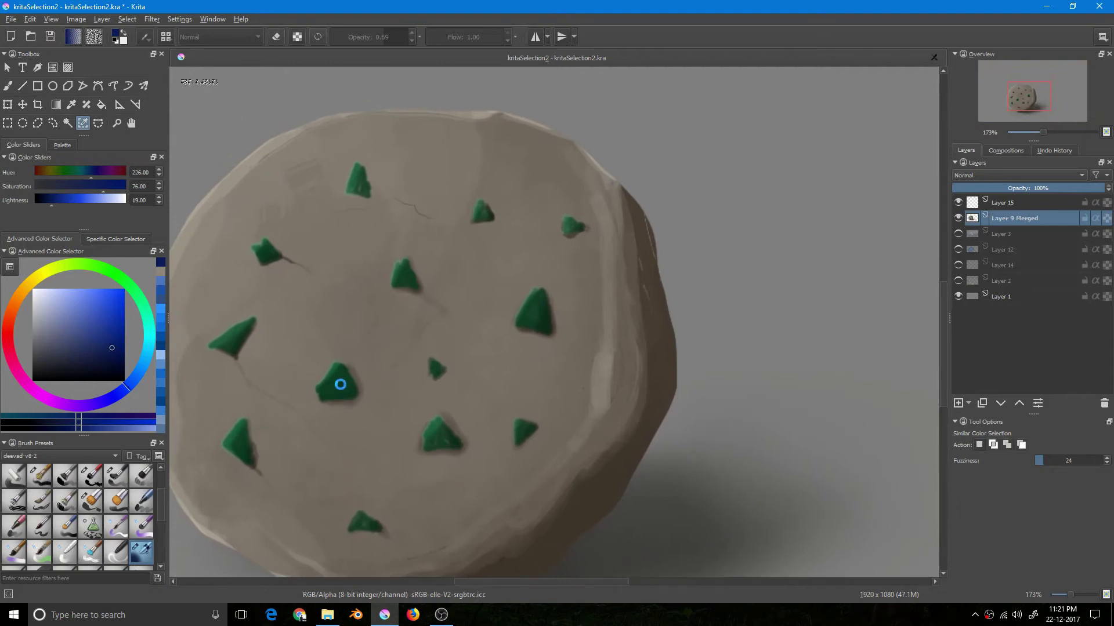
Select the rock's green chips with Similar Color Selection at fuzziness 24, check the extent, and clear the selection
{"action": "left_click", "coordinate": [344, 412]}
{"action": "scroll", "coordinate": [343, 418], "scroll_direction": "down", "scroll_amount": 3}
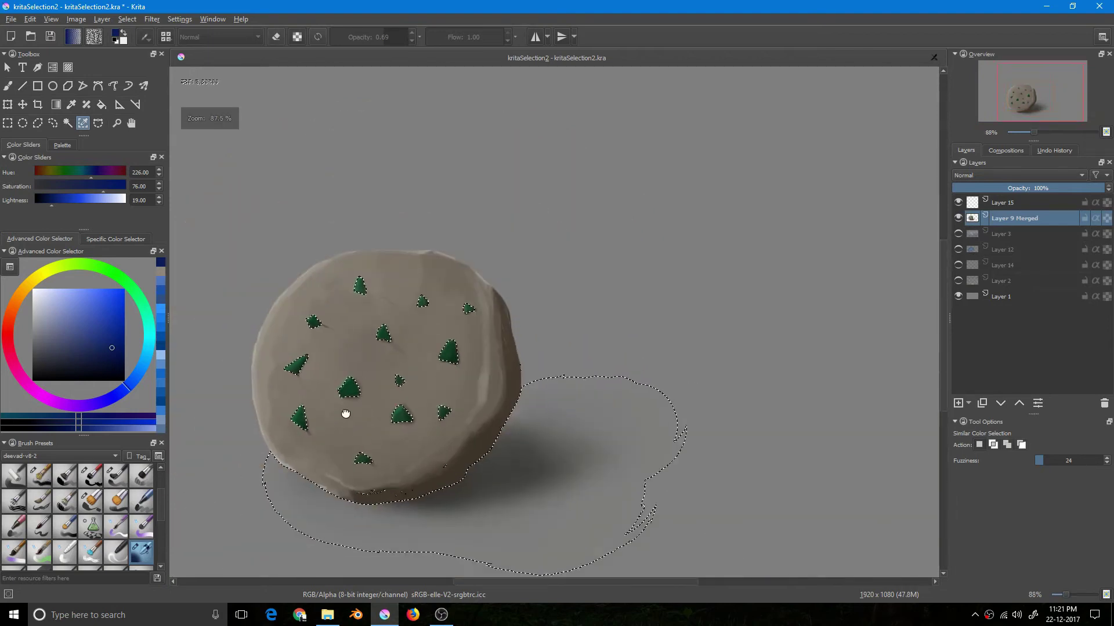
{"action": "scroll", "coordinate": [354, 374], "scroll_direction": "up", "scroll_amount": 2}
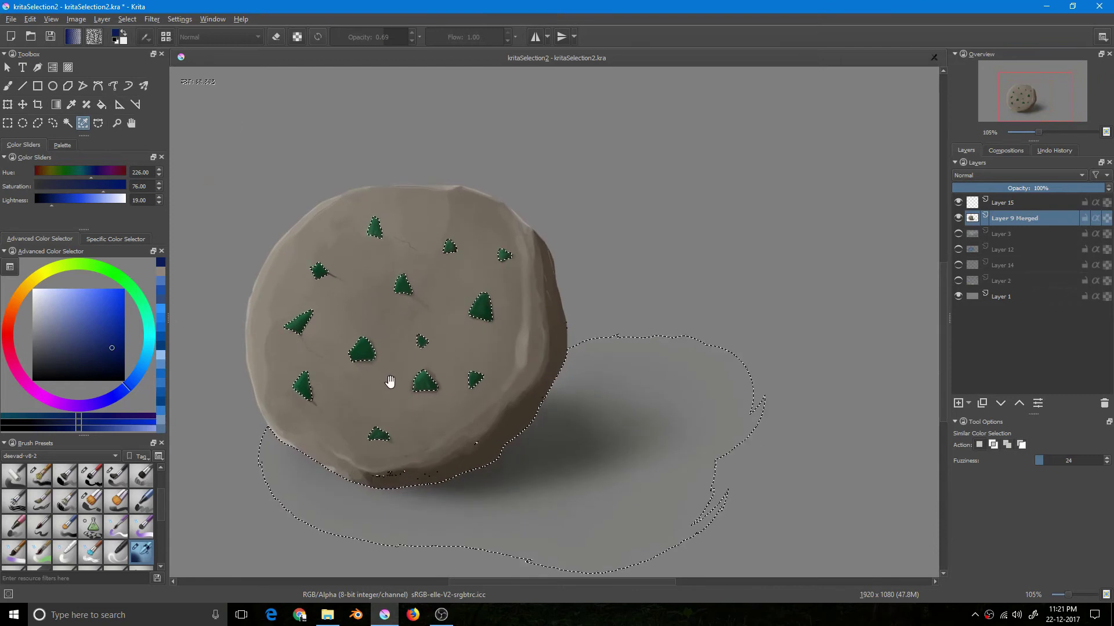
{"action": "scroll", "coordinate": [395, 360], "scroll_direction": "up", "scroll_amount": 4}
{"action": "scroll", "coordinate": [427, 275], "scroll_direction": "up", "scroll_amount": 1}
{"action": "key", "text": "ctrl+shift+a"}
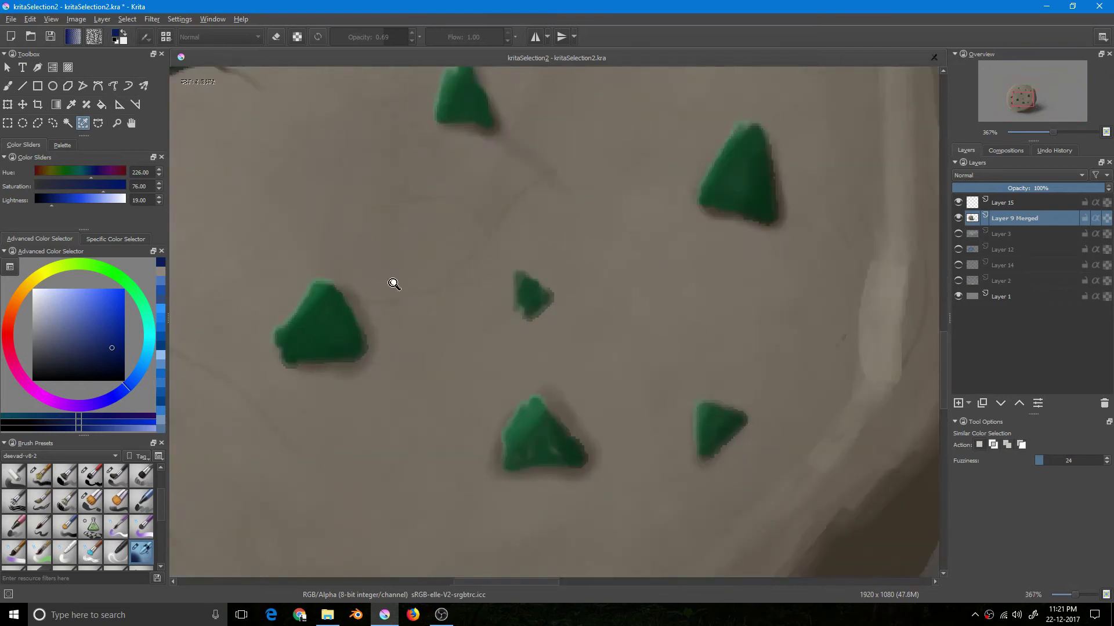
Reselect the rock's green chips with Similar Color Selection and examine the selection edge around one chip up close
{"action": "left_click_drag", "start_coordinate": [430, 237], "coordinate": [425, 301]}
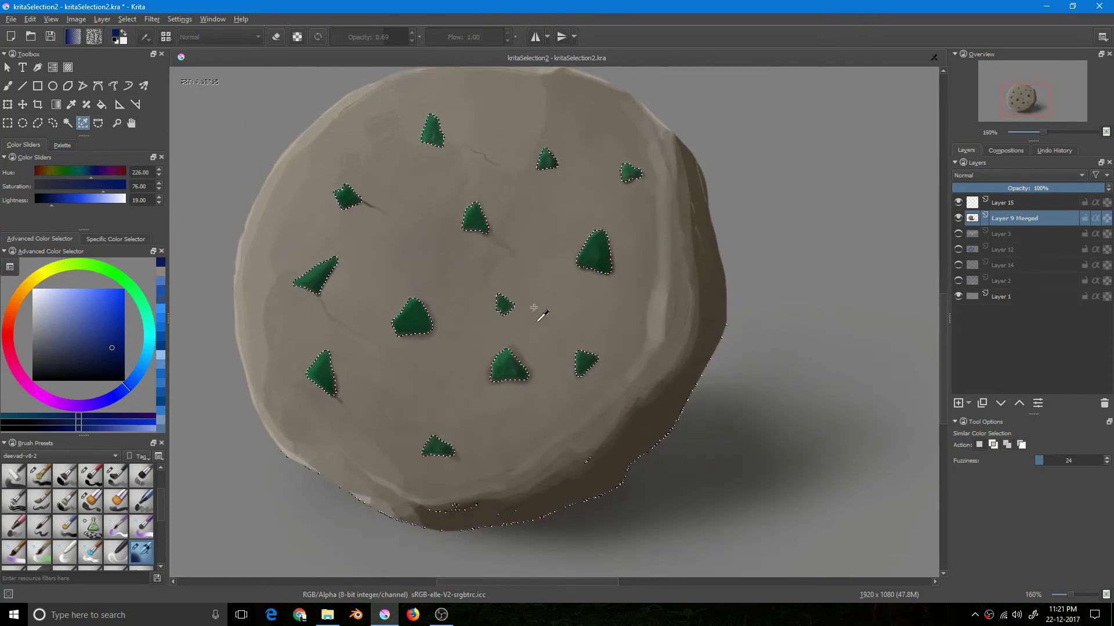
{"action": "left_click_drag", "start_coordinate": [398, 315], "coordinate": [354, 395]}
{"action": "left_click_drag", "start_coordinate": [428, 337], "coordinate": [541, 192]}
{"action": "left_click_drag", "start_coordinate": [512, 241], "coordinate": [508, 184]}
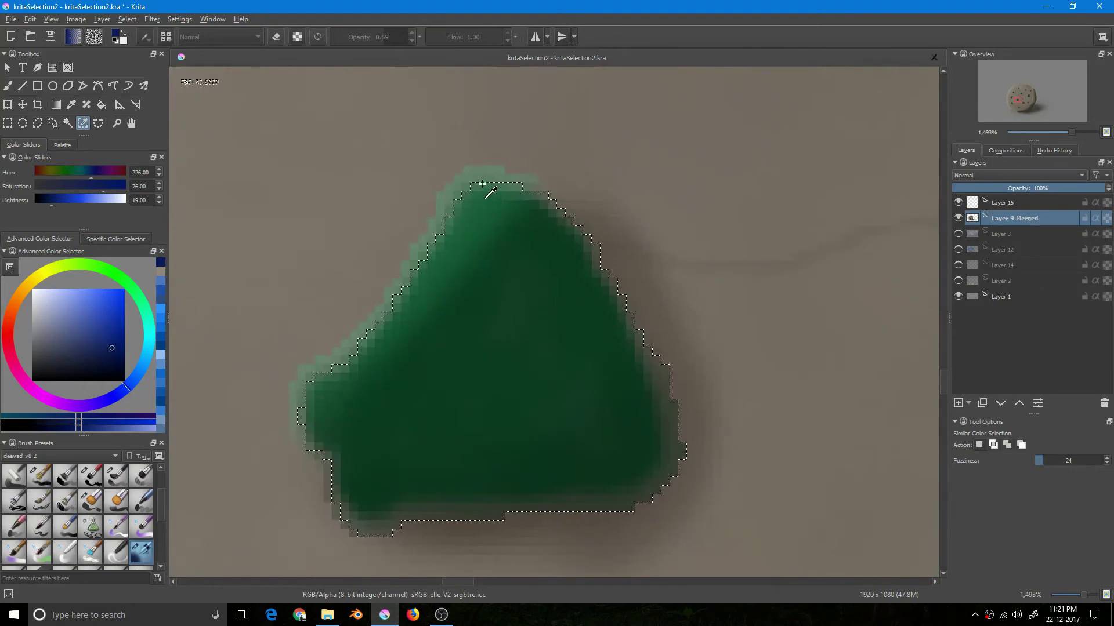
{"action": "left_click_drag", "start_coordinate": [462, 225], "coordinate": [510, 205]}
{"action": "left_click_drag", "start_coordinate": [630, 329], "coordinate": [609, 281]}
{"action": "mouse_move", "coordinate": [501, 330]}
{"action": "left_mouse_down"}
{"action": "mouse_move", "coordinate": [407, 418]}
{"action": "mouse_move", "coordinate": [393, 363]}
{"action": "mouse_move", "coordinate": [418, 308]}
{"action": "mouse_move", "coordinate": [443, 297]}
{"action": "mouse_move", "coordinate": [453, 331]}
{"action": "mouse_move", "coordinate": [496, 310]}
{"action": "left_mouse_up"}
Switch to the freehand brush and set Layer 15's blending mode to Color
{"action": "key", "text": "b"}
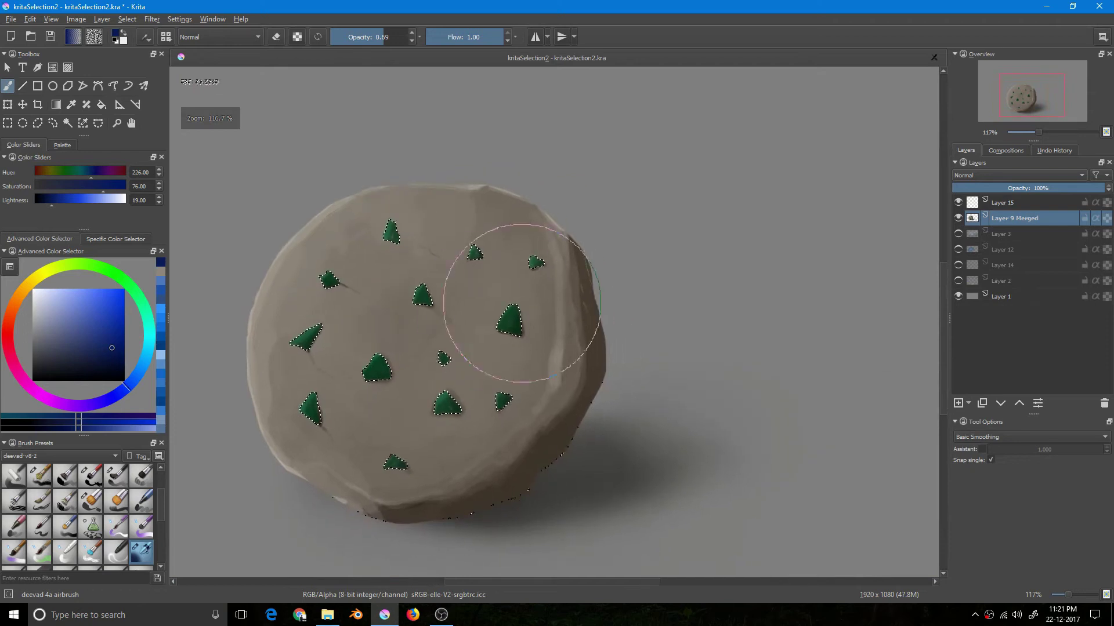
{"action": "left_click", "coordinate": [1015, 207]}
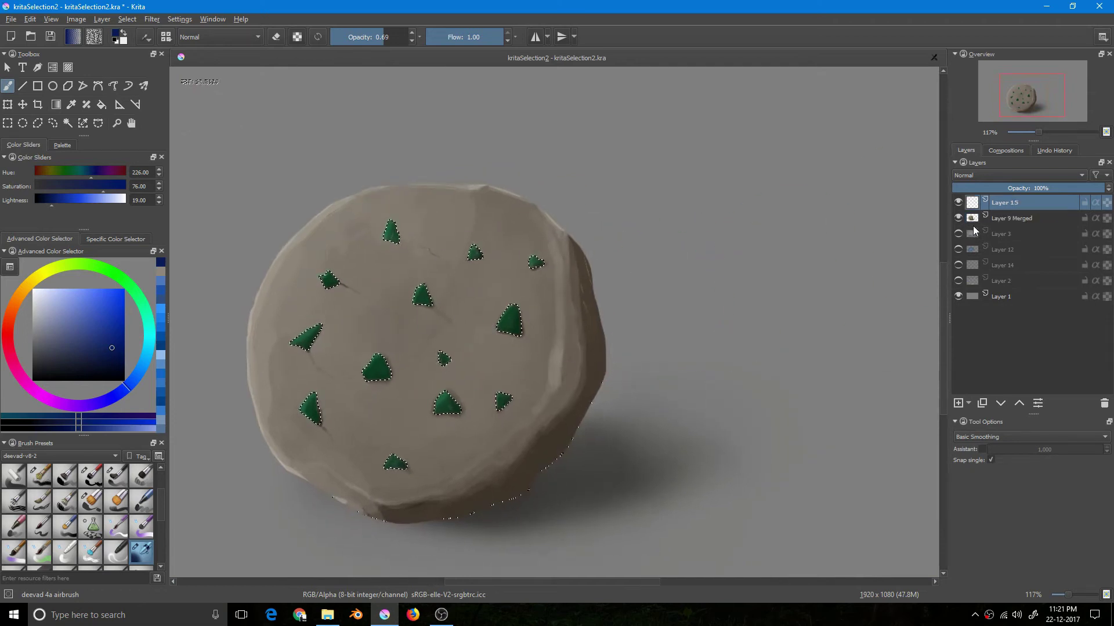
{"action": "left_click", "coordinate": [1006, 173]}
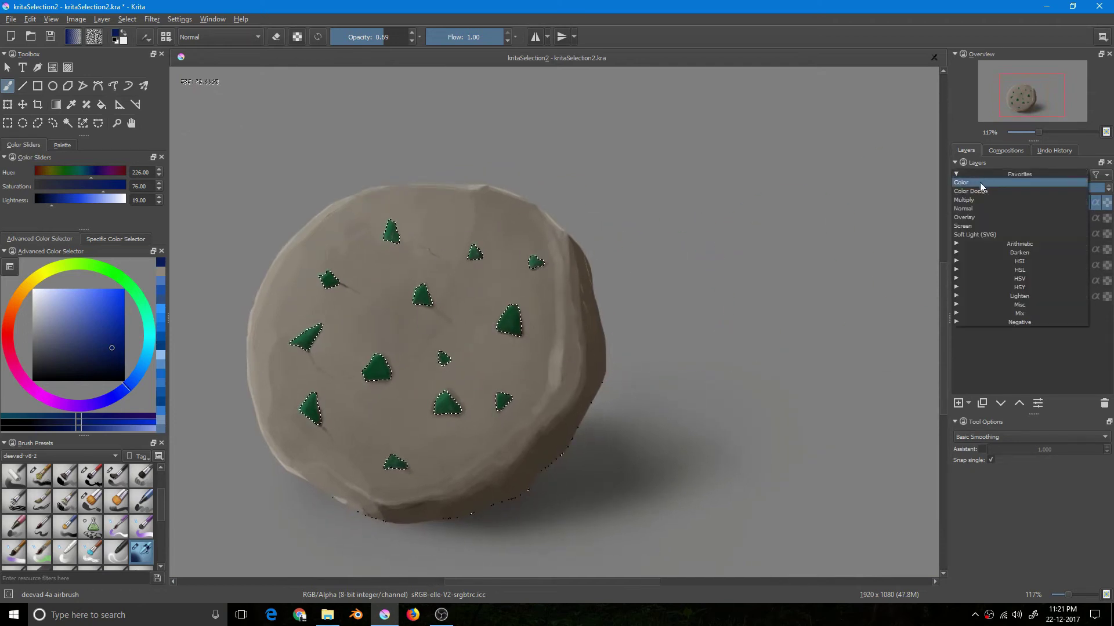
{"action": "left_click", "coordinate": [982, 183]}
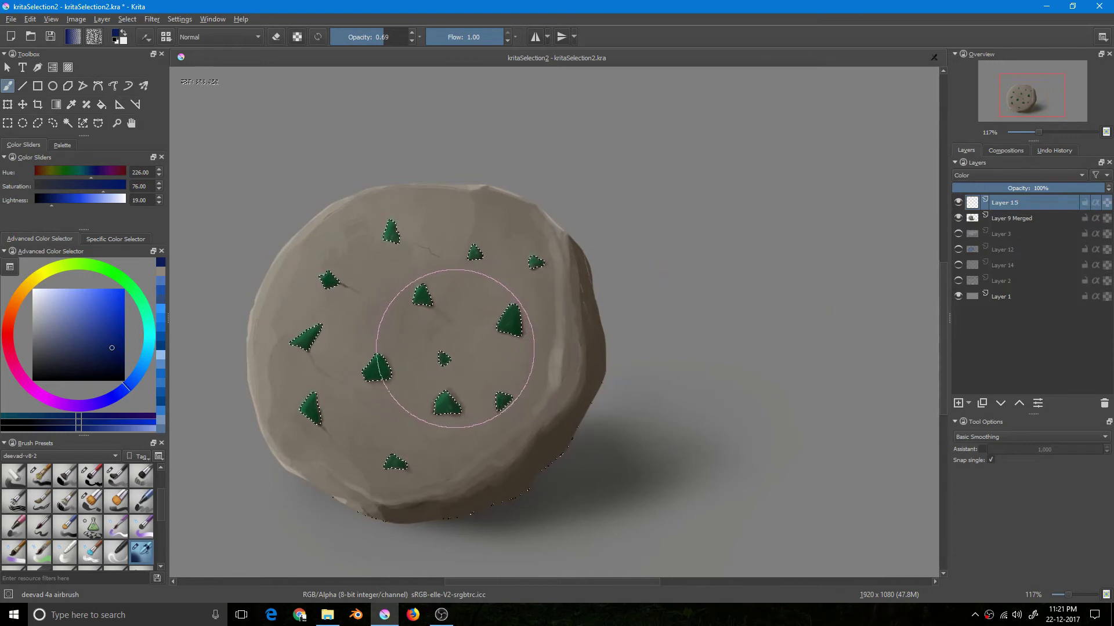
Paint the selected green chips blue on Layer 15 with hue 226, saturation 80 and lightness 27, and check the result
{"action": "left_click_drag", "start_coordinate": [109, 343], "coordinate": [114, 336]}
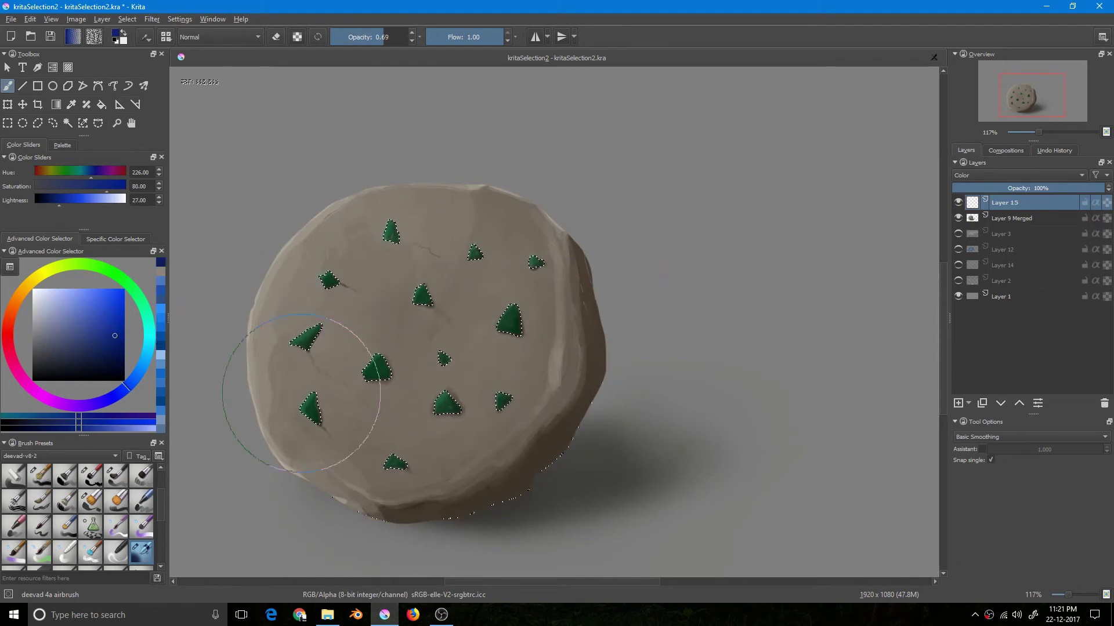
{"action": "mouse_move", "coordinate": [469, 363]}
{"action": "left_mouse_down"}
{"action": "mouse_move", "coordinate": [440, 395]}
{"action": "mouse_move", "coordinate": [342, 424]}
{"action": "mouse_move", "coordinate": [382, 240]}
{"action": "mouse_move", "coordinate": [412, 458]}
{"action": "mouse_move", "coordinate": [427, 231]}
{"action": "mouse_move", "coordinate": [373, 385]}
{"action": "left_mouse_up"}
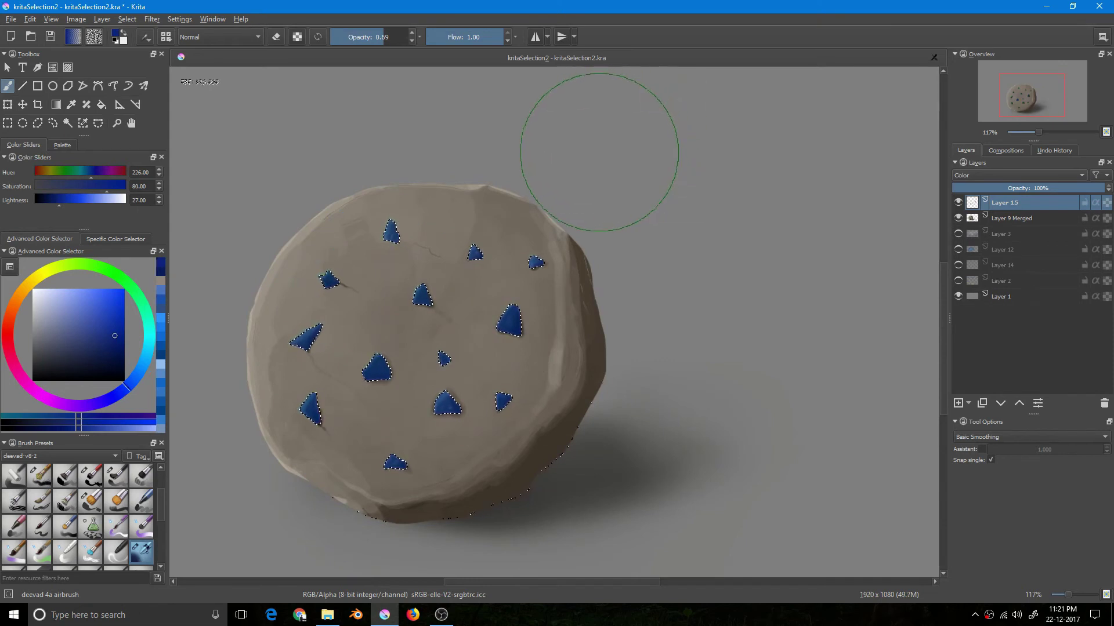
{"action": "left_click_drag", "start_coordinate": [450, 328], "coordinate": [522, 257]}
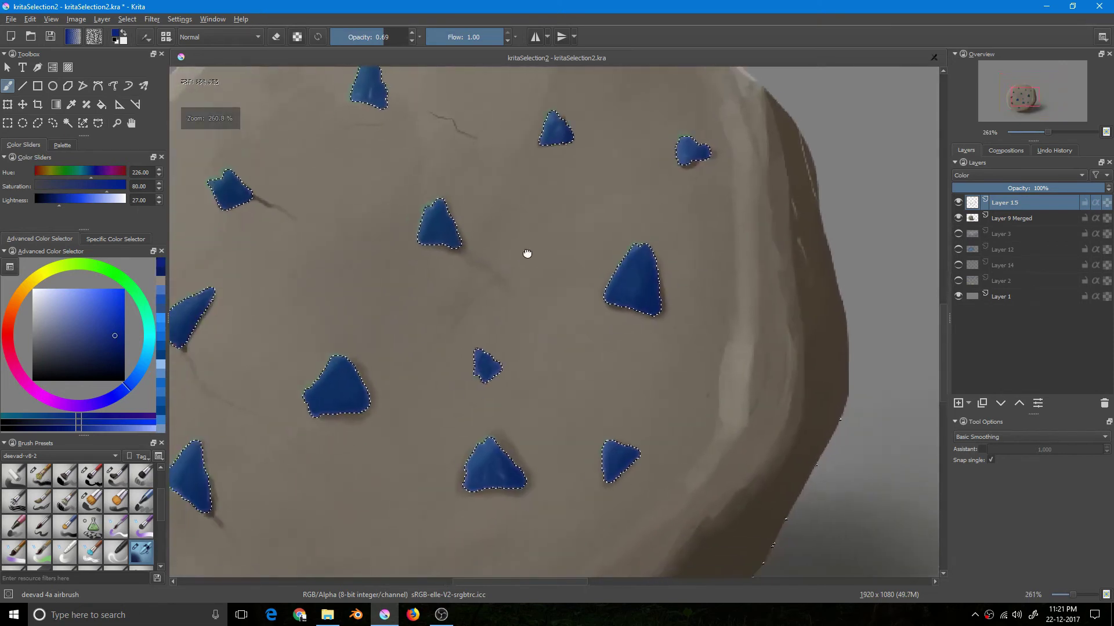
{"action": "scroll", "coordinate": [510, 267], "scroll_direction": "down", "scroll_amount": 3}
{"action": "scroll", "coordinate": [458, 319], "scroll_direction": "down", "scroll_amount": 2}
{"action": "scroll", "coordinate": [458, 319], "scroll_direction": "up", "scroll_amount": 3}
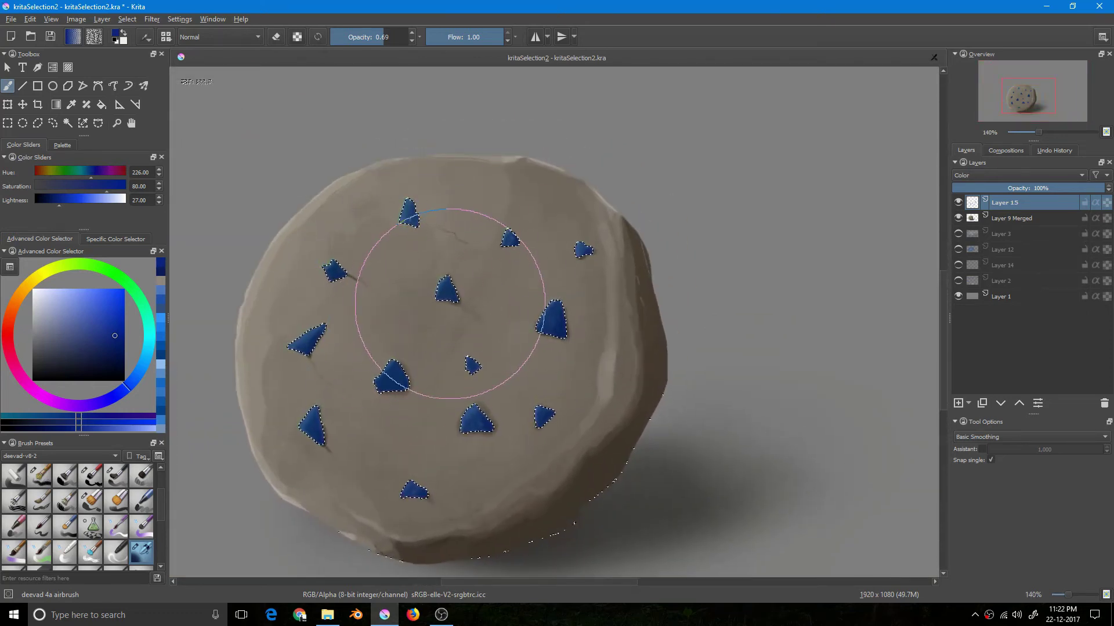
Hide the selection outline and brush dark red (hue 12, saturation 89, lightness 23) over the rock's upper and left chips
{"action": "key", "text": "ctrl+shift+a"}
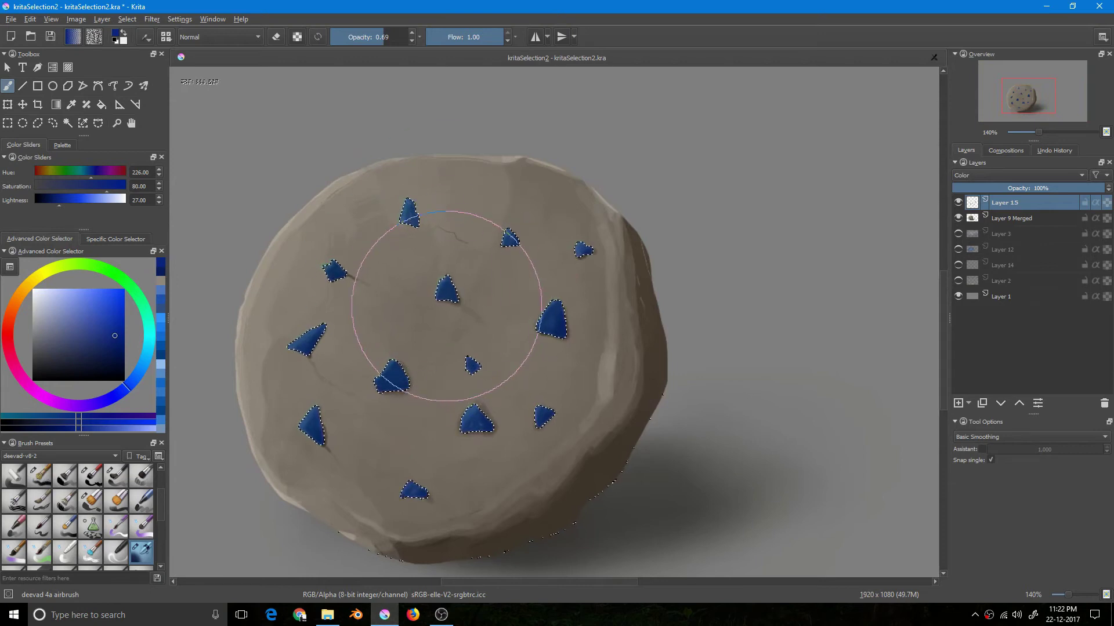
{"action": "left_click_drag", "start_coordinate": [438, 319], "coordinate": [441, 278]}
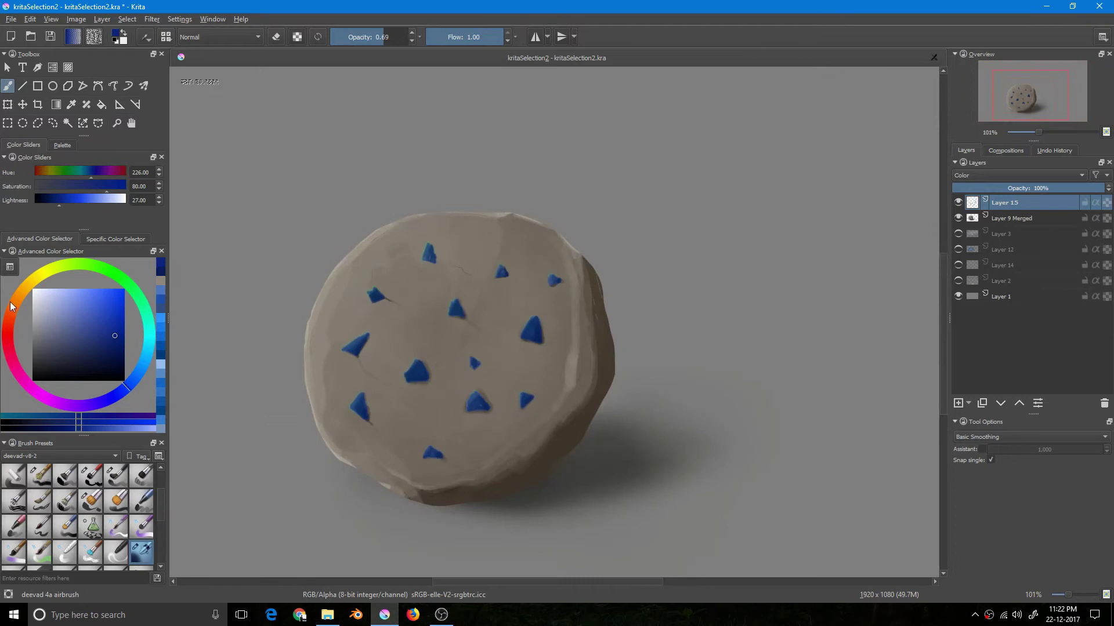
{"action": "left_click_drag", "start_coordinate": [11, 304], "coordinate": [10, 323]}
{"action": "left_click_drag", "start_coordinate": [82, 345], "coordinate": [119, 342]}
{"action": "mouse_move", "coordinate": [338, 342]}
{"action": "left_mouse_down"}
{"action": "mouse_move", "coordinate": [390, 308]}
{"action": "mouse_move", "coordinate": [422, 315]}
{"action": "mouse_move", "coordinate": [439, 348]}
{"action": "mouse_move", "coordinate": [330, 404]}
{"action": "mouse_move", "coordinate": [358, 401]}
{"action": "mouse_move", "coordinate": [461, 312]}
{"action": "left_mouse_up"}
{"action": "scroll", "coordinate": [533, 334], "scroll_direction": "down", "scroll_amount": 4}
{"action": "scroll", "coordinate": [551, 238], "scroll_direction": "up", "scroll_amount": 2}
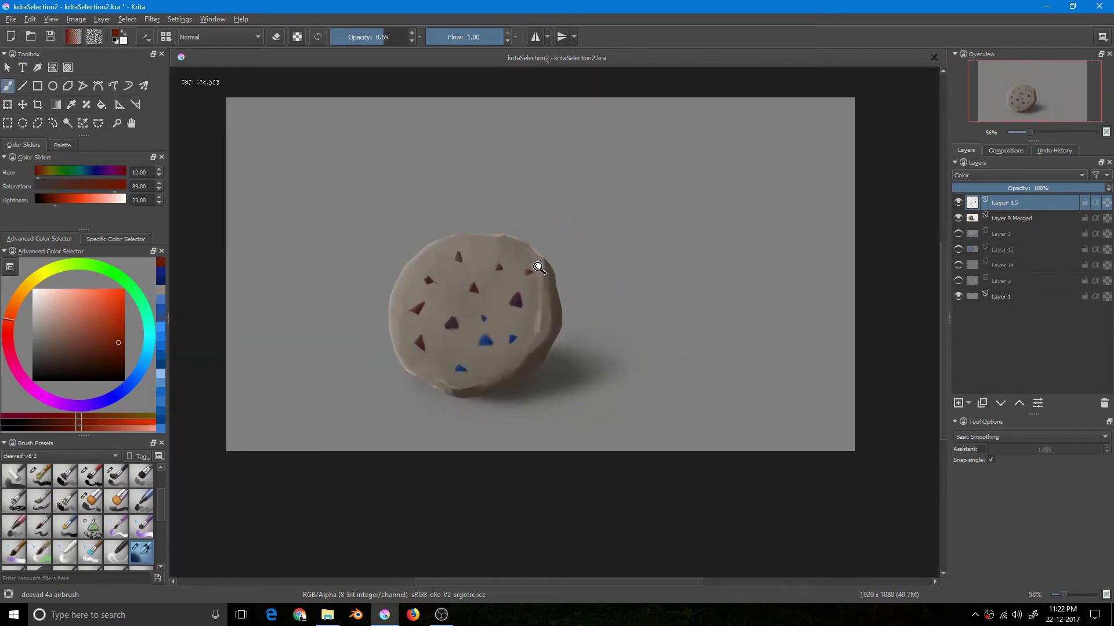
{"action": "scroll", "coordinate": [554, 237], "scroll_direction": "up", "scroll_amount": 2}
{"action": "scroll", "coordinate": [498, 300], "scroll_direction": "down", "scroll_amount": 2}
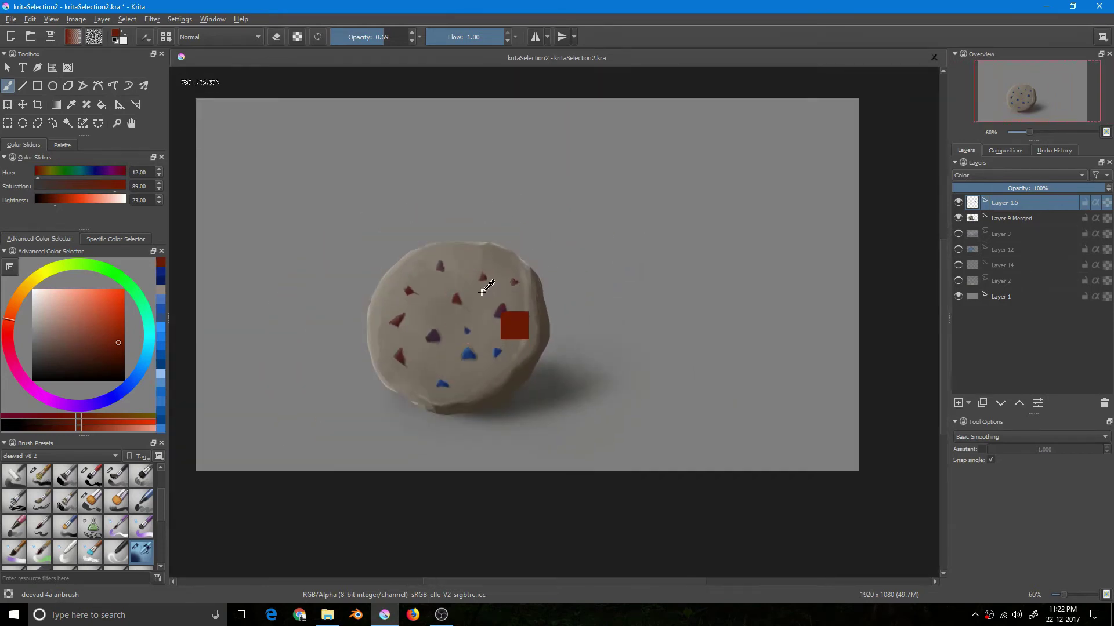
Toggle the selection outline's display and review the recoloured chips across the whole canvas
{"action": "key", "text": "ctrl+h"}
{"action": "left_click_drag", "start_coordinate": [457, 303], "coordinate": [529, 250]}
{"action": "left_click_drag", "start_coordinate": [529, 250], "coordinate": [508, 294]}
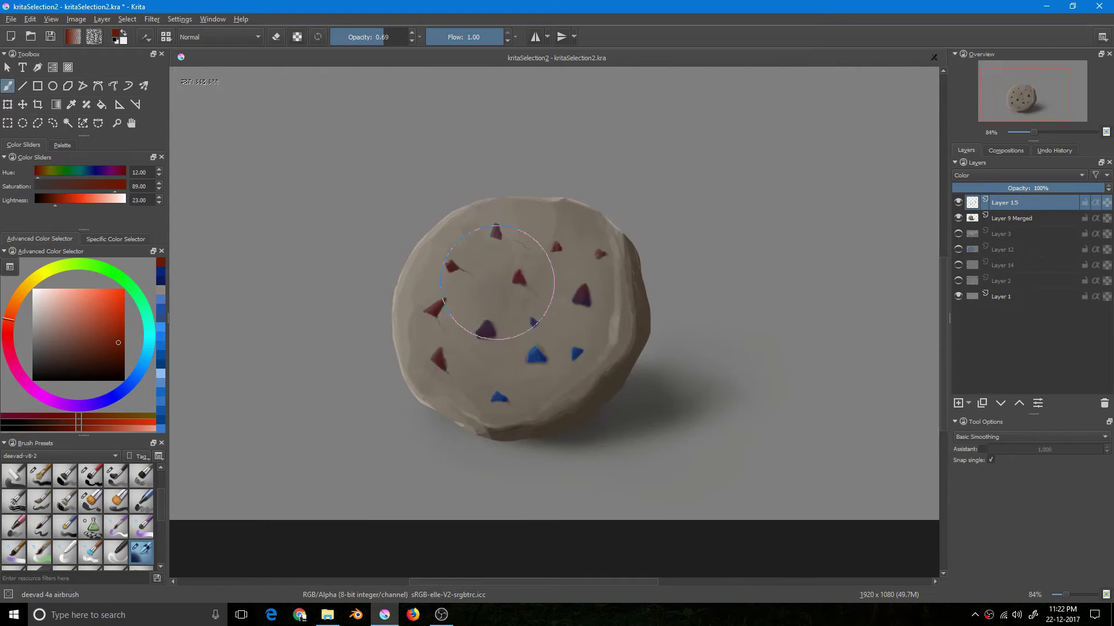
{"action": "scroll", "coordinate": [441, 329], "scroll_direction": "down", "scroll_amount": 1}
{"action": "scroll", "coordinate": [440, 328], "scroll_direction": "down", "scroll_amount": 2}
{"action": "scroll", "coordinate": [498, 318], "scroll_direction": "up", "scroll_amount": 1}
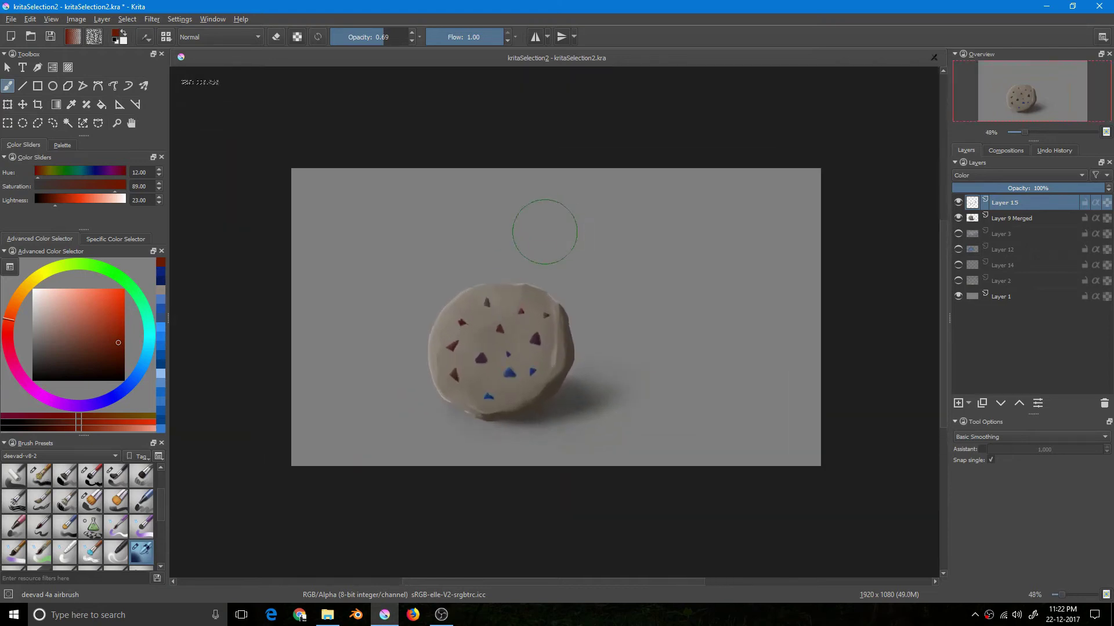
{"action": "left_click_drag", "start_coordinate": [512, 299], "coordinate": [512, 261]}
{"action": "left_click_drag", "start_coordinate": [496, 327], "coordinate": [486, 371]}
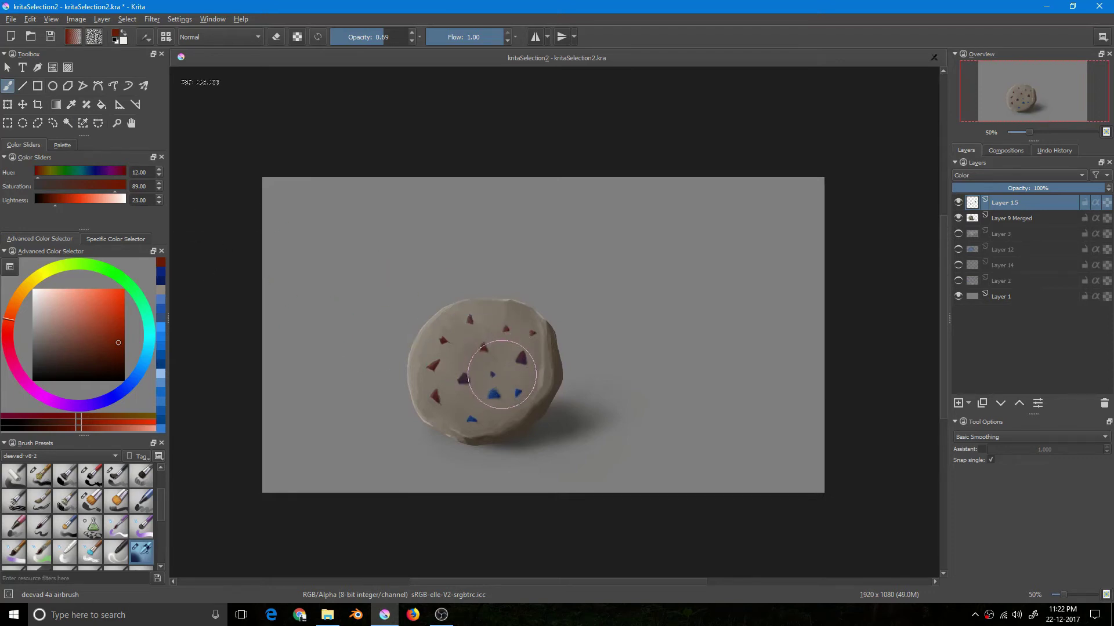
Examine the edges of the recoloured red and blue chips up close and compare them with the whole rock
{"action": "scroll", "coordinate": [477, 350], "scroll_direction": "up", "scroll_amount": 4}
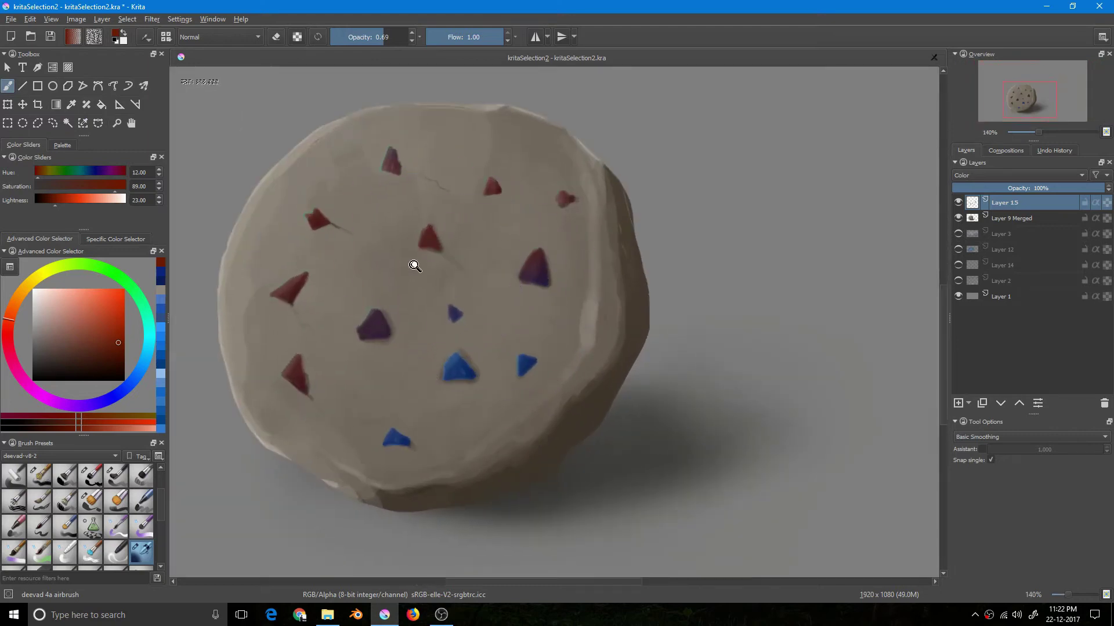
{"action": "scroll", "coordinate": [416, 257], "scroll_direction": "up", "scroll_amount": 5}
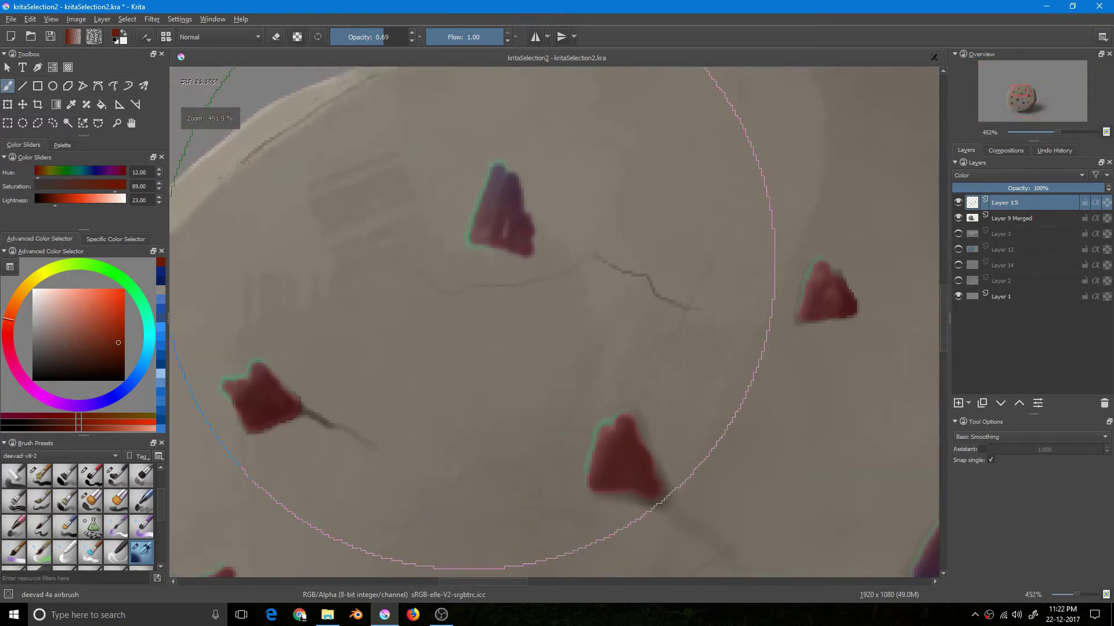
{"action": "scroll", "coordinate": [433, 377], "scroll_direction": "down", "scroll_amount": 5}
{"action": "scroll", "coordinate": [431, 278], "scroll_direction": "up", "scroll_amount": 3}
{"action": "scroll", "coordinate": [497, 273], "scroll_direction": "down", "scroll_amount": 5}
{"action": "scroll", "coordinate": [527, 248], "scroll_direction": "up", "scroll_amount": 4}
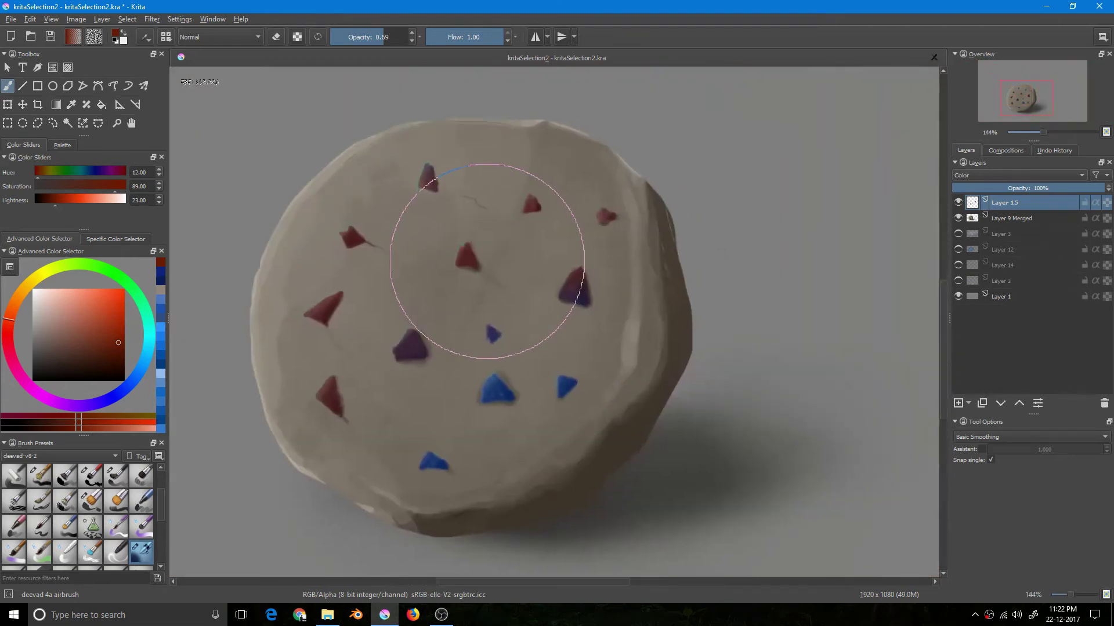
{"action": "scroll", "coordinate": [477, 294], "scroll_direction": "down", "scroll_amount": 4}
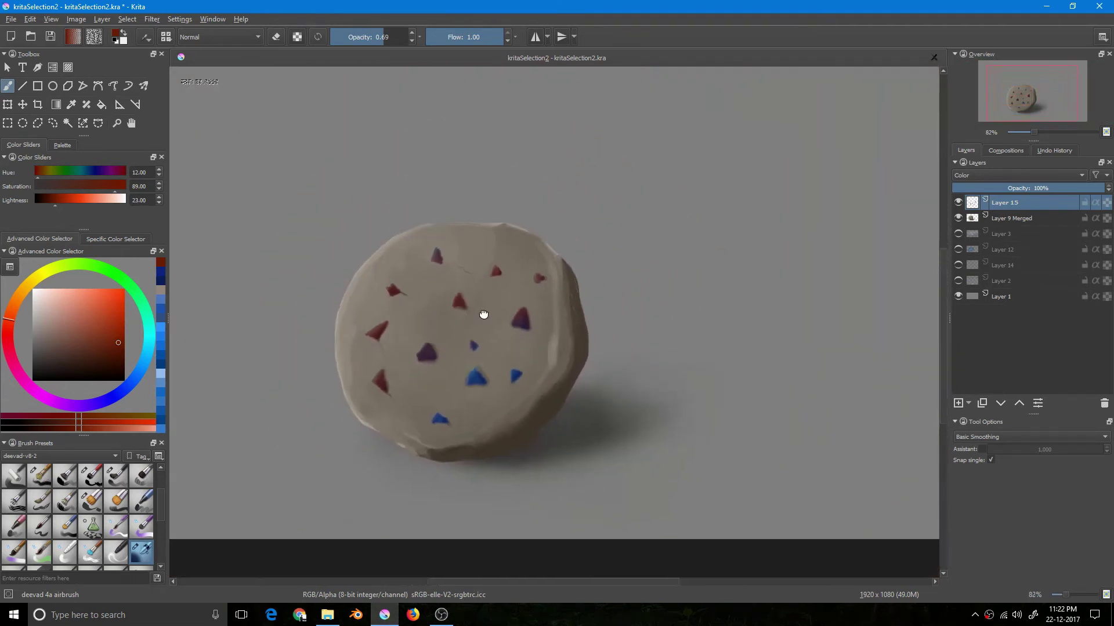
{"action": "scroll", "coordinate": [467, 331], "scroll_direction": "down", "scroll_amount": 2}
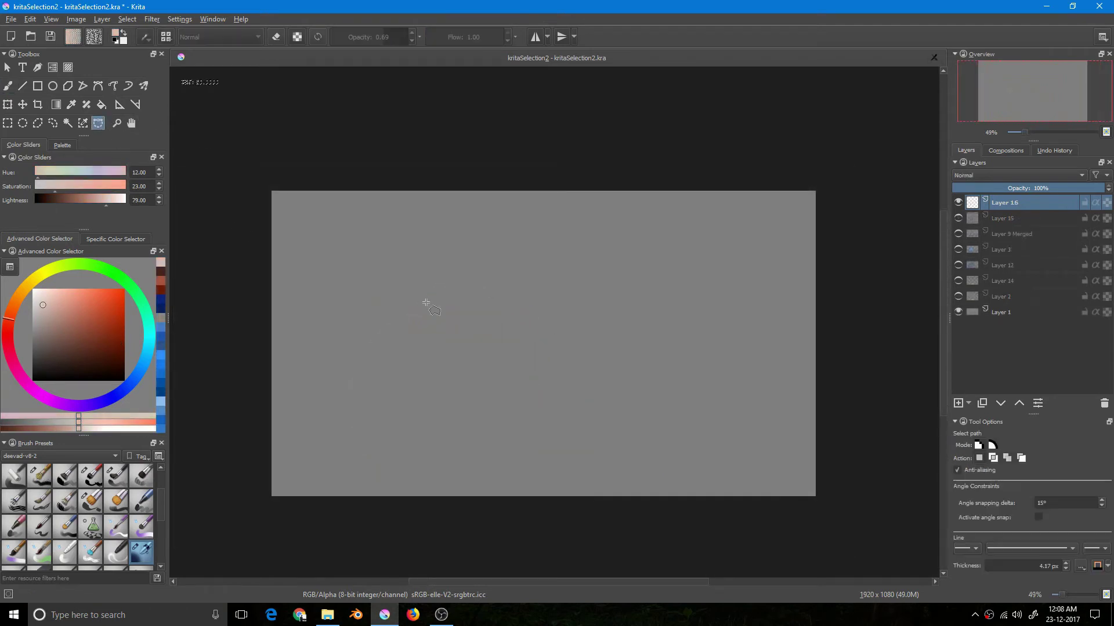
{"action": "scroll", "coordinate": [402, 290], "scroll_direction": "up", "scroll_amount": 2}
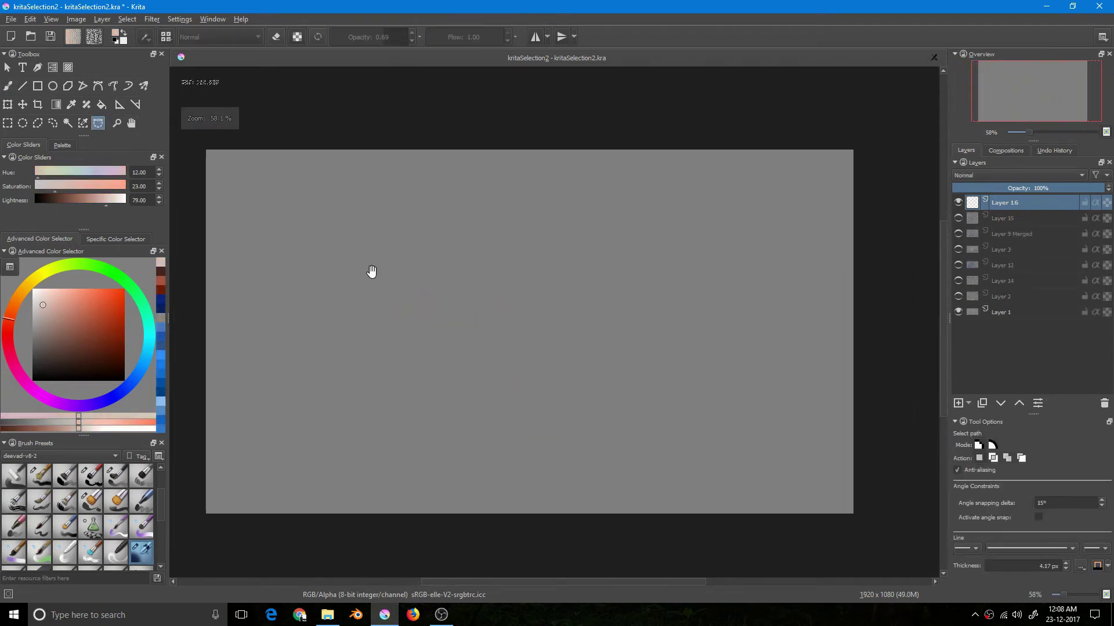
{"action": "scroll", "coordinate": [389, 270], "scroll_direction": "up", "scroll_amount": 2}
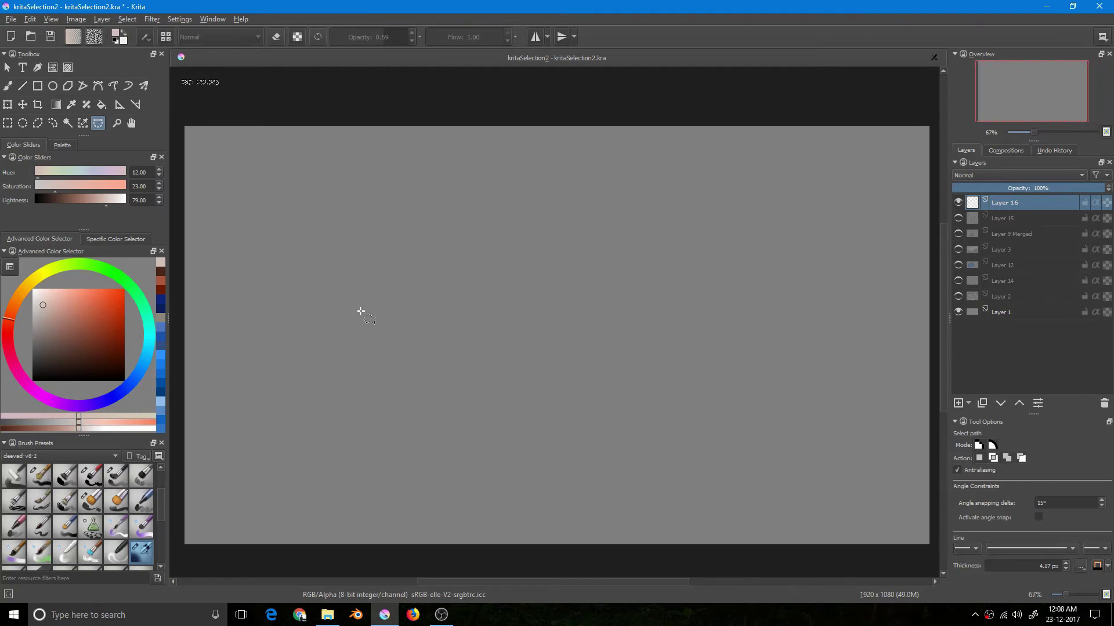
{"action": "left_click_drag", "start_coordinate": [367, 298], "coordinate": [356, 303]}
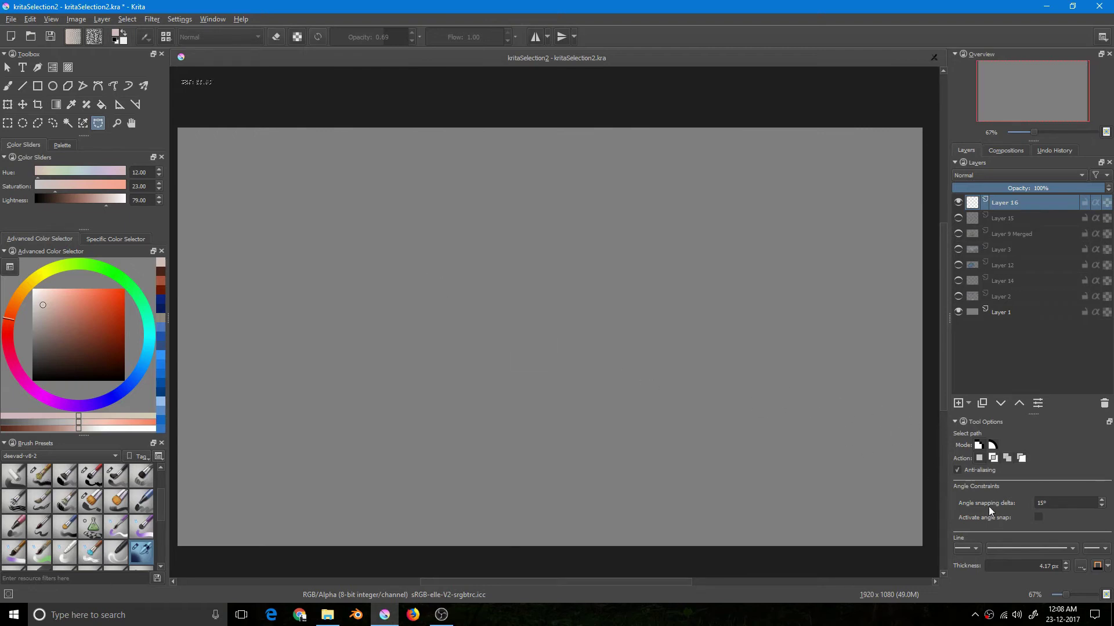
{"action": "mouse_move", "coordinate": [415, 326]}
{"action": "left_mouse_down"}
{"action": "mouse_move", "coordinate": [420, 315]}
{"action": "mouse_move", "coordinate": [406, 307]}
{"action": "mouse_move", "coordinate": [414, 322]}
{"action": "left_mouse_up"}
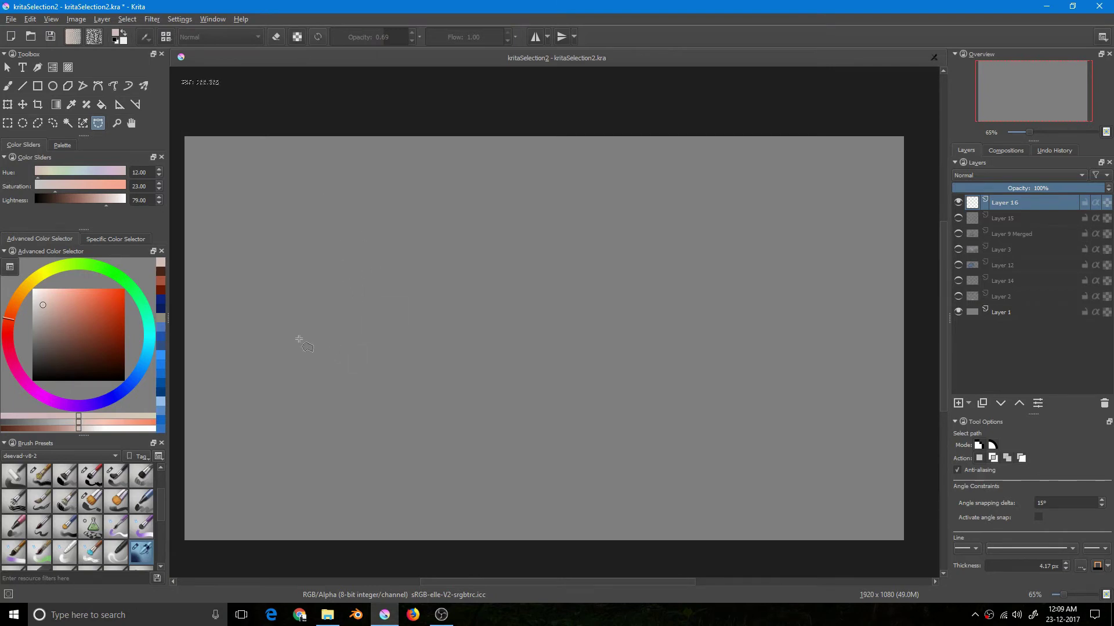
Outline an eight-point, straight-sided shape with the path selection tool on the empty canvas, and clear the selection
{"action": "left_click", "coordinate": [295, 309]}
{"action": "left_click", "coordinate": [422, 201]}
{"action": "left_click", "coordinate": [628, 185]}
{"action": "left_click", "coordinate": [735, 295]}
{"action": "left_click", "coordinate": [681, 408]}
{"action": "left_click", "coordinate": [536, 462]}
{"action": "left_click", "coordinate": [363, 439]}
{"action": "double_click", "coordinate": [362, 345]}
{"action": "mouse_move", "coordinate": [419, 283]}
{"action": "left_mouse_down"}
{"action": "mouse_move", "coordinate": [424, 266]}
{"action": "mouse_move", "coordinate": [425, 277]}
{"action": "left_mouse_up"}
{"action": "key", "text": "ctrl+shift+a"}
Sketch the first smooth crest and the long valley of a curved outline with the path selection tool on the empty canvas
{"action": "left_click_drag", "start_coordinate": [323, 237], "coordinate": [465, 233]}
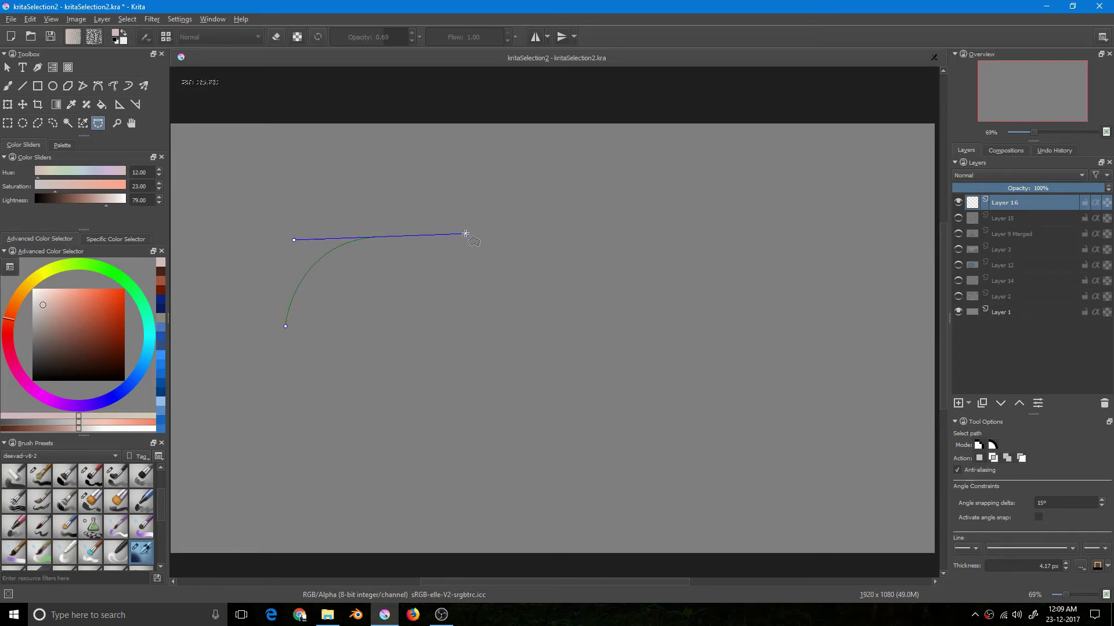
{"action": "mouse_move", "coordinate": [465, 234]}
{"action": "left_mouse_down"}
{"action": "mouse_move", "coordinate": [465, 224]}
{"action": "mouse_move", "coordinate": [462, 235]}
{"action": "left_mouse_up"}
{"action": "mouse_move", "coordinate": [462, 235]}
{"action": "left_mouse_down"}
{"action": "mouse_move", "coordinate": [571, 236]}
{"action": "mouse_move", "coordinate": [453, 241]}
{"action": "mouse_move", "coordinate": [452, 222]}
{"action": "mouse_move", "coordinate": [459, 245]}
{"action": "mouse_move", "coordinate": [443, 275]}
{"action": "mouse_move", "coordinate": [447, 208]}
{"action": "mouse_move", "coordinate": [454, 225]}
{"action": "left_mouse_up"}
{"action": "left_click_drag", "start_coordinate": [456, 225], "coordinate": [460, 227]}
{"action": "left_click_drag", "start_coordinate": [464, 388], "coordinate": [655, 391]}
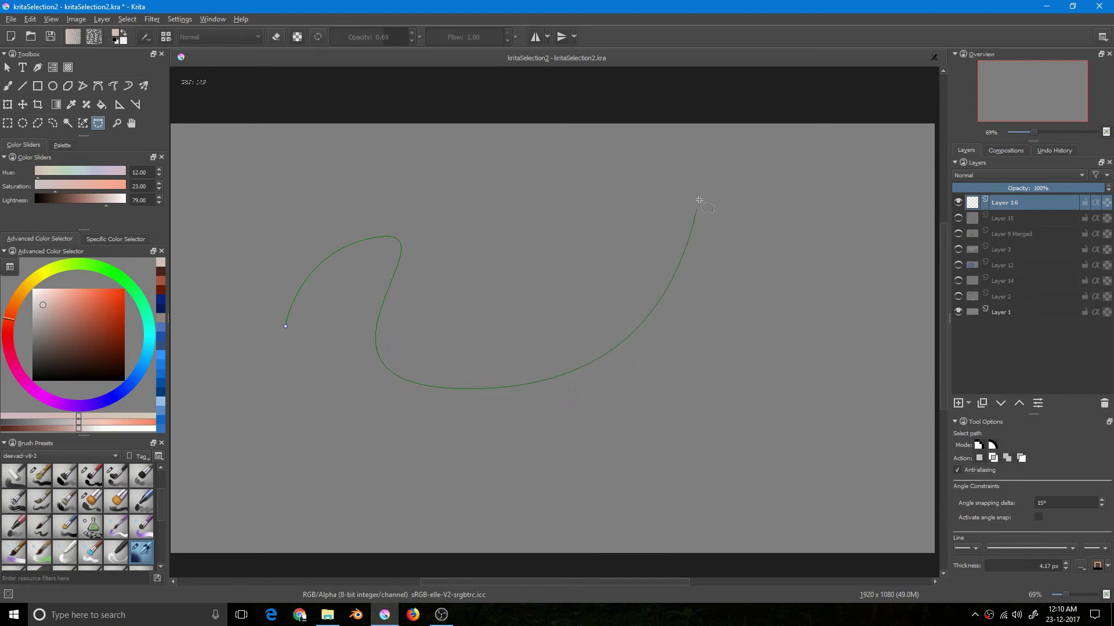
Extend the curved path up to a tall second peak, forming a sharp corner node at its tip
{"action": "left_click_drag", "start_coordinate": [706, 190], "coordinate": [797, 190]}
{"action": "left_click_drag", "start_coordinate": [797, 190], "coordinate": [798, 192]}
{"action": "left_click_drag", "start_coordinate": [797, 191], "coordinate": [797, 191]}
{"action": "left_click", "coordinate": [703, 267]}
{"action": "left_click_drag", "start_coordinate": [703, 267], "coordinate": [782, 194]}
{"action": "left_click", "coordinate": [705, 271]}
Bring the path down to a curved foot, run it back along a straight base, and close it as a selection
{"action": "left_click_drag", "start_coordinate": [811, 389], "coordinate": [892, 390]}
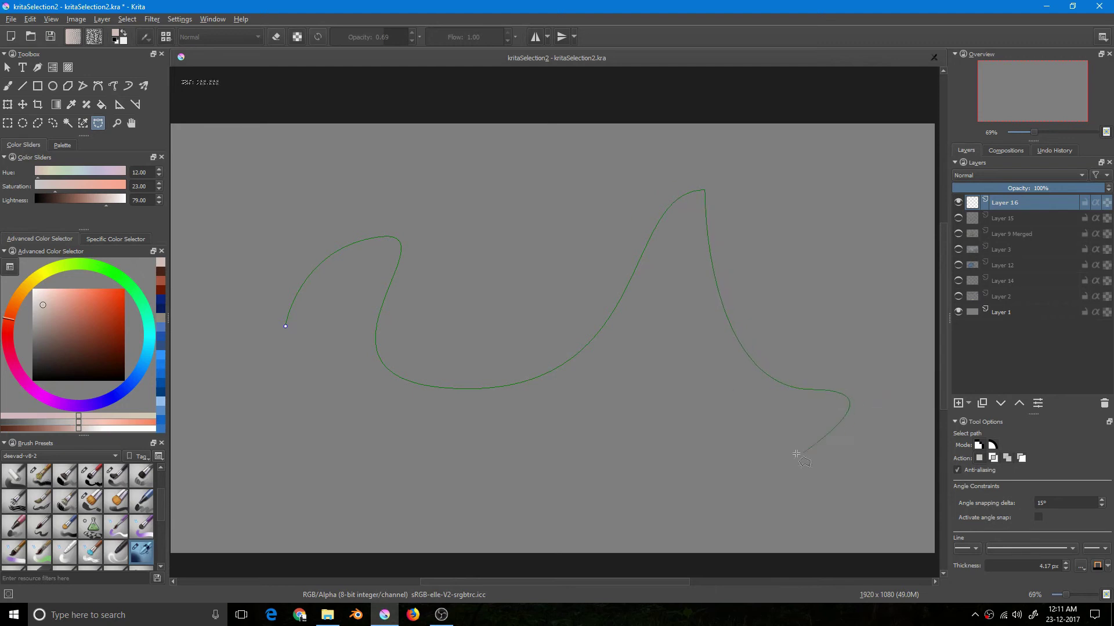
{"action": "left_click", "coordinate": [899, 419]}
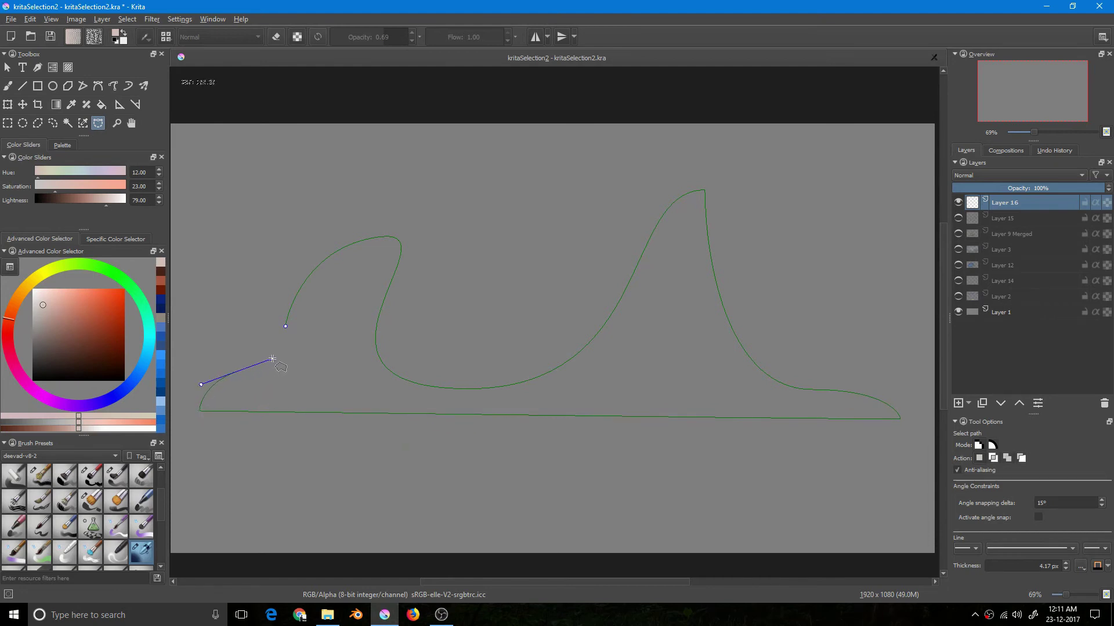
{"action": "key", "text": "Return"}
Airbrush dark green (hue 162, saturation 34, lightness 20) inside the selection's tall peak and its base
{"action": "left_click_drag", "start_coordinate": [333, 294], "coordinate": [369, 358]}
{"action": "key", "text": "b"}
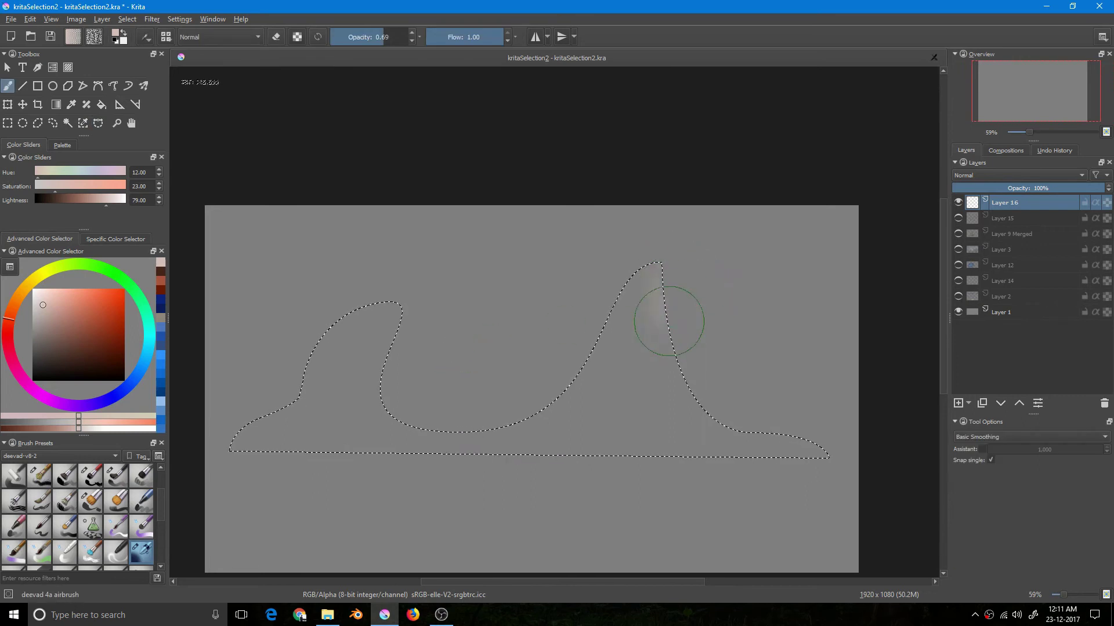
{"action": "left_click_drag", "start_coordinate": [79, 332], "coordinate": [97, 344]}
{"action": "left_click_drag", "start_coordinate": [133, 284], "coordinate": [155, 312]}
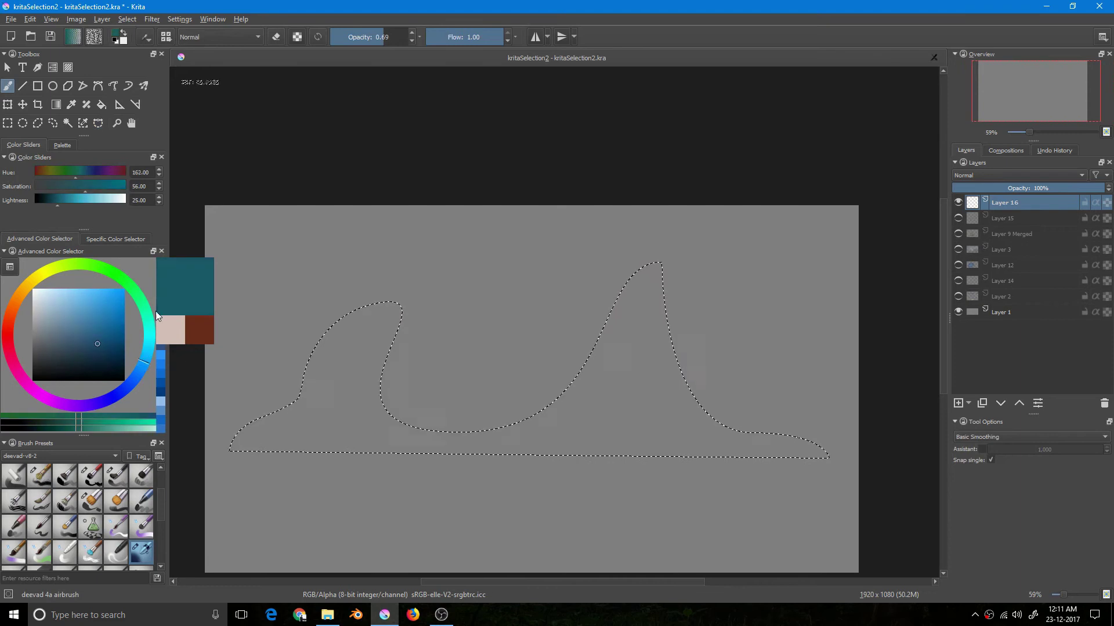
{"action": "left_click_drag", "start_coordinate": [91, 343], "coordinate": [80, 358]}
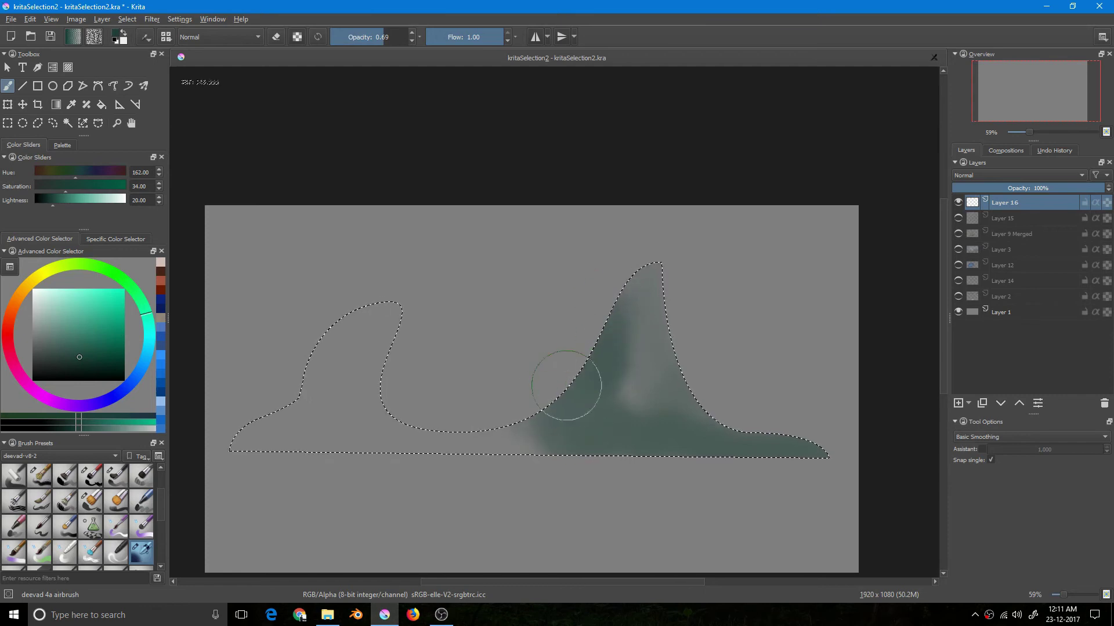
Return to the path selection tool, erase the green paint inside the two-peaked shape, and clear the selection
{"action": "left_click", "coordinate": [101, 123]}
{"action": "scroll", "coordinate": [510, 336], "scroll_direction": "down", "scroll_amount": 5}
{"action": "scroll", "coordinate": [476, 365], "scroll_direction": "up", "scroll_amount": 4}
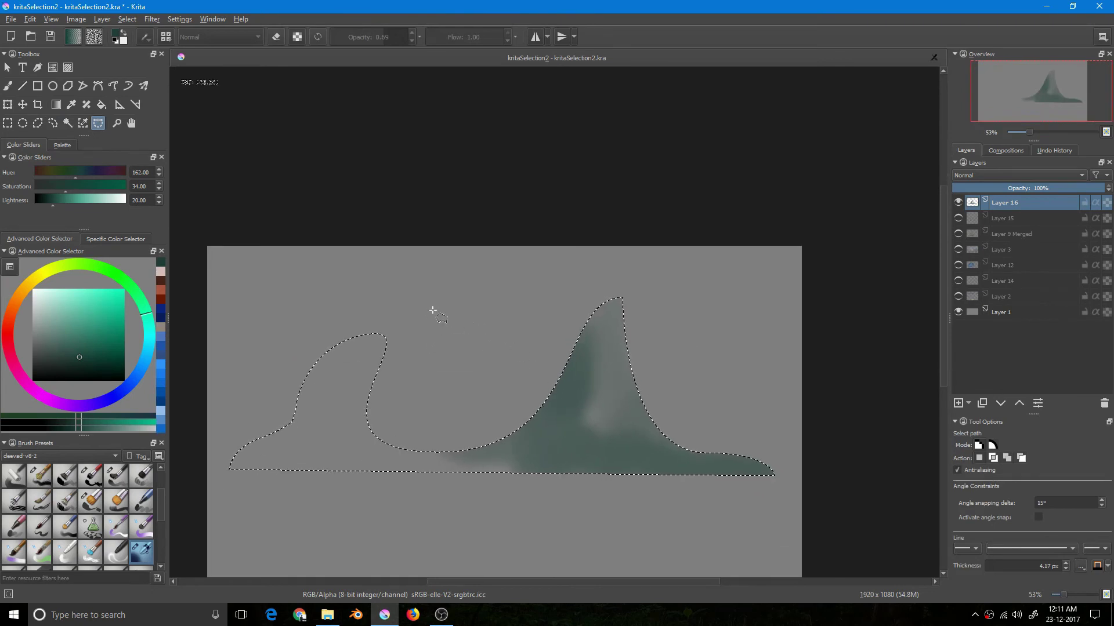
{"action": "scroll", "coordinate": [443, 315], "scroll_direction": "down", "scroll_amount": 2}
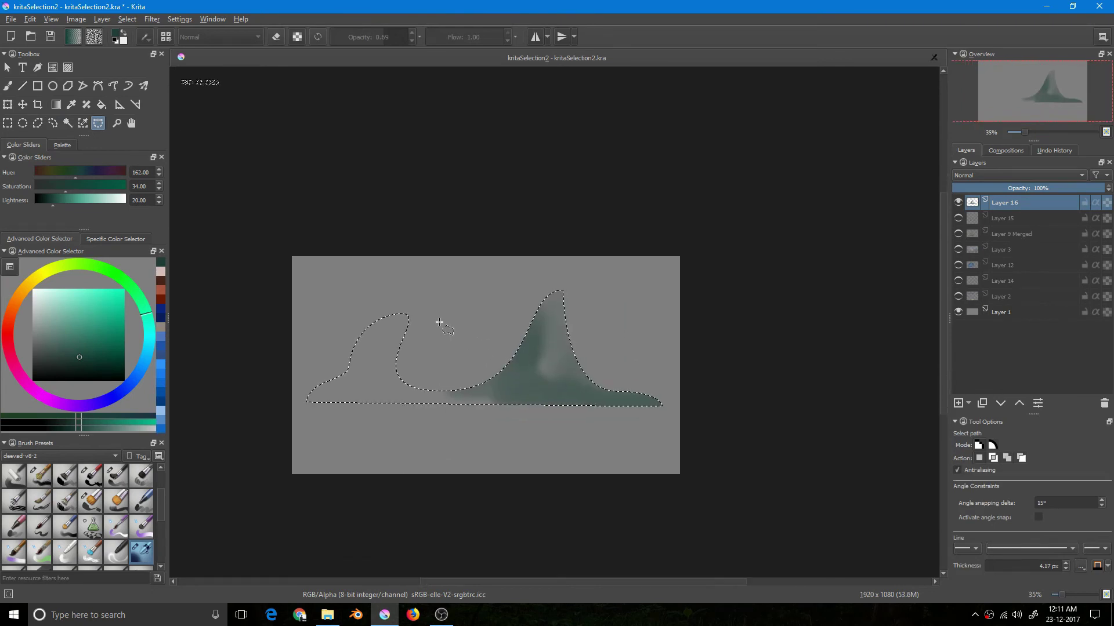
{"action": "key", "text": "Delete"}
{"action": "key", "text": "ctrl+shift+a"}
Sketch another path of smooth curved nodes on the empty canvas with the path selection tool
{"action": "scroll", "coordinate": [441, 316], "scroll_direction": "up", "scroll_amount": 1}
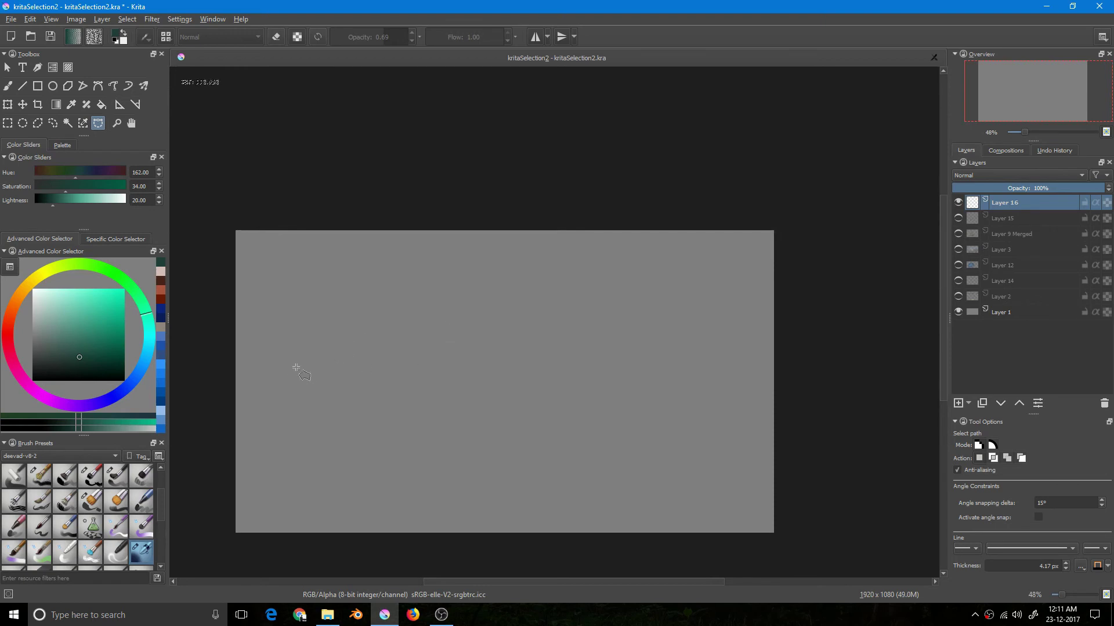
{"action": "left_click_drag", "start_coordinate": [378, 318], "coordinate": [397, 305]}
{"action": "left_click_drag", "start_coordinate": [534, 313], "coordinate": [589, 312]}
{"action": "left_click_drag", "start_coordinate": [425, 431], "coordinate": [485, 452]}
{"action": "left_click_drag", "start_coordinate": [583, 335], "coordinate": [617, 329]}
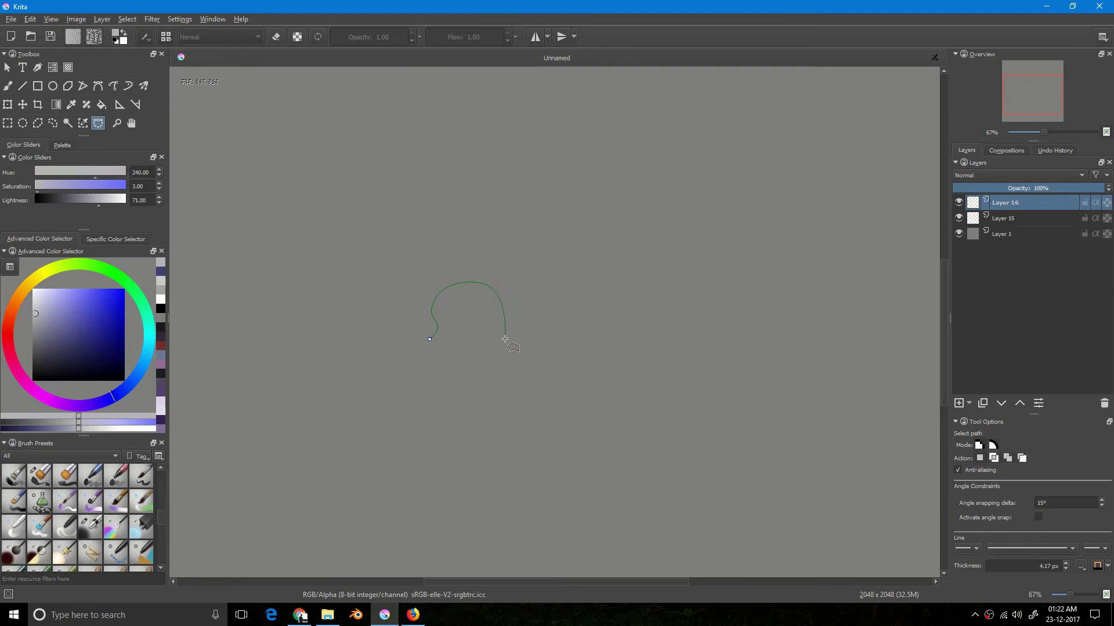
Continue the swan's selection path from the neck around the breast and up the wing to its first small feather tip
{"action": "key", "text": "minus"}
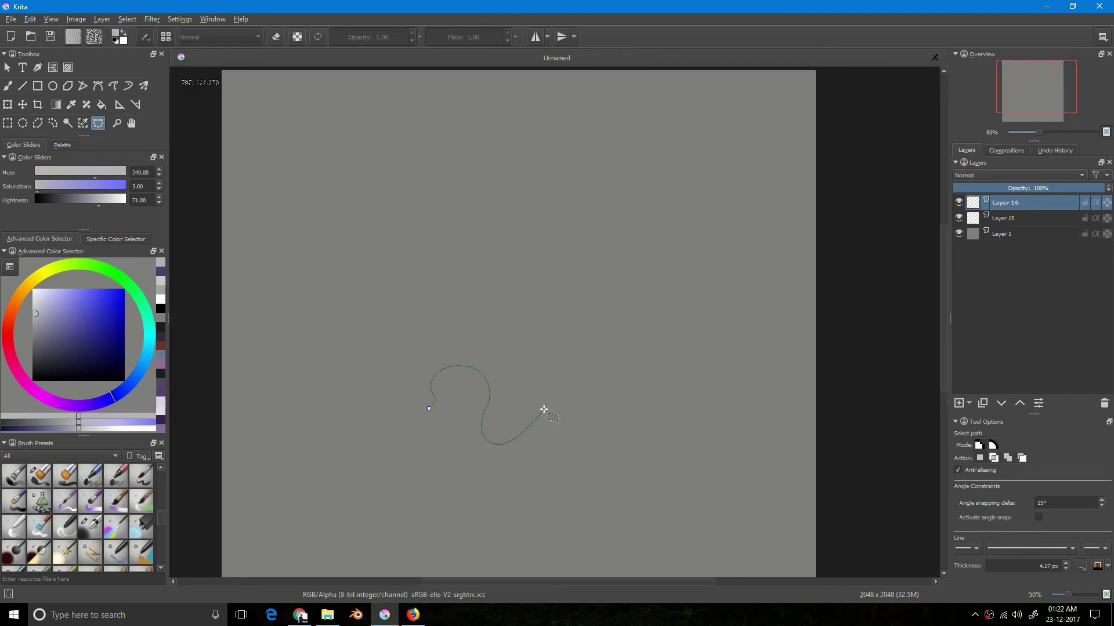
{"action": "left_click_drag", "start_coordinate": [504, 370], "coordinate": [496, 257]}
{"action": "scroll", "coordinate": [526, 251], "scroll_direction": "up", "scroll_amount": 3}
{"action": "left_click_drag", "start_coordinate": [537, 198], "coordinate": [522, 256]}
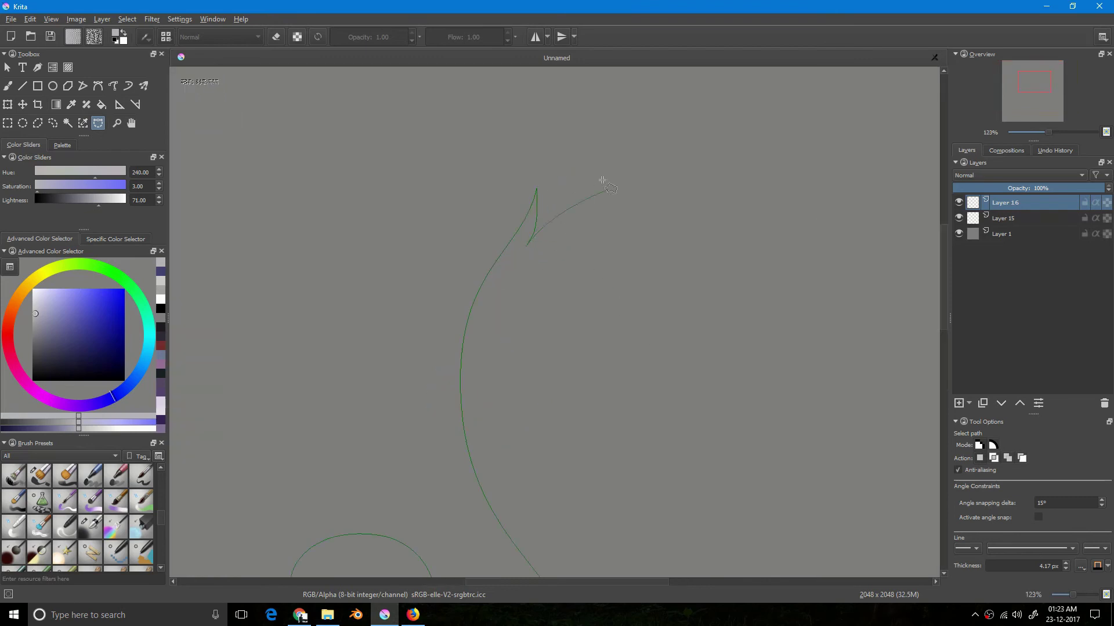
Extend the swan's path around the tall flame-like wing tip and the shorter second feather beside it
{"action": "left_click_drag", "start_coordinate": [588, 130], "coordinate": [581, 106]}
{"action": "left_click", "coordinate": [537, 90]}
{"action": "scroll", "coordinate": [537, 90], "scroll_direction": "down", "scroll_amount": 3}
{"action": "left_click_drag", "start_coordinate": [538, 173], "coordinate": [525, 223]}
{"action": "left_click_drag", "start_coordinate": [529, 275], "coordinate": [603, 344]}
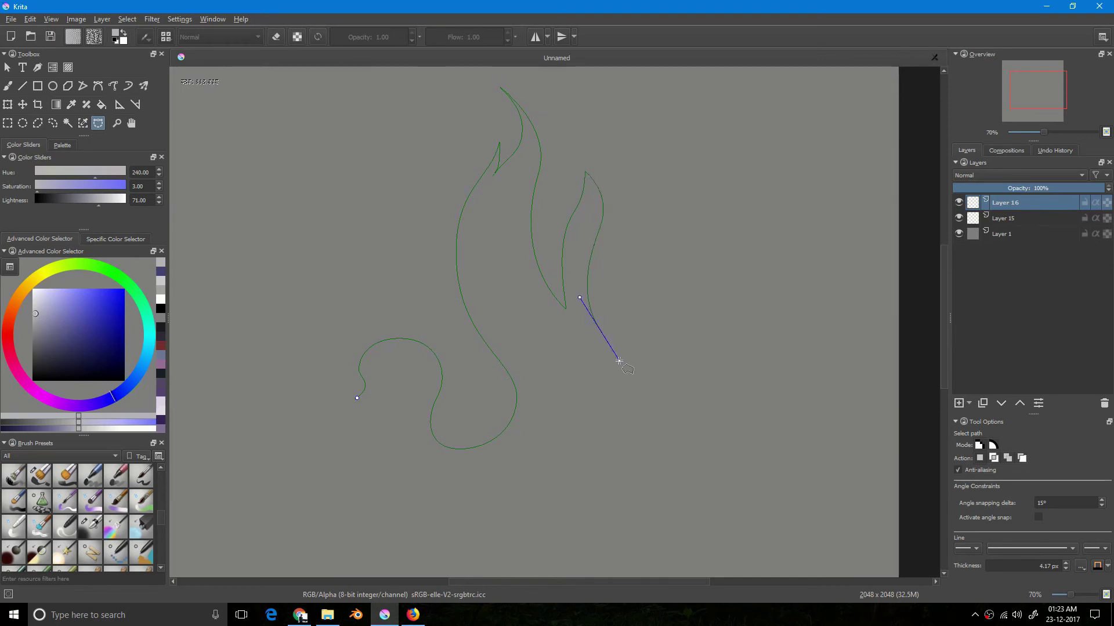
Trace the pointed tail feather, the rounded belly and the second side of the swan's neck
{"action": "left_click_drag", "start_coordinate": [627, 406], "coordinate": [639, 274]}
{"action": "scroll", "coordinate": [608, 470], "scroll_direction": "up", "scroll_amount": 1}
{"action": "left_click_drag", "start_coordinate": [608, 469], "coordinate": [621, 290]}
{"action": "left_click_drag", "start_coordinate": [500, 337], "coordinate": [364, 337]}
{"action": "left_click_drag", "start_coordinate": [365, 214], "coordinate": [366, 212]}
Shape the swan's head and beak, and close the path at its starting node to make the selection
{"action": "scroll", "coordinate": [370, 169], "scroll_direction": "up", "scroll_amount": 3}
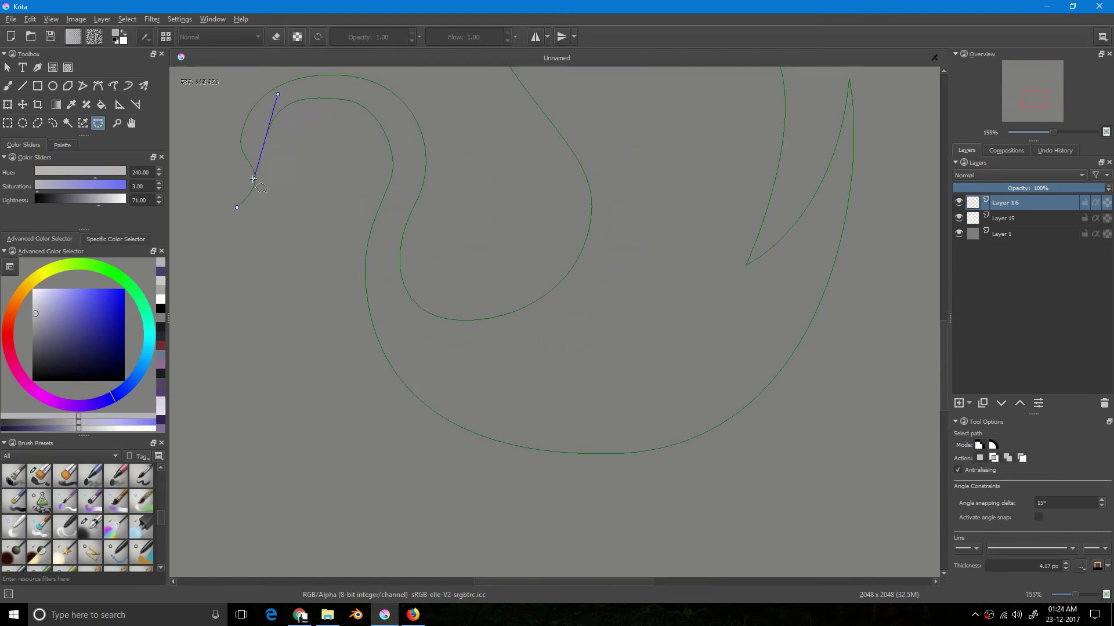
{"action": "scroll", "coordinate": [451, 196], "scroll_direction": "up", "scroll_amount": 4}
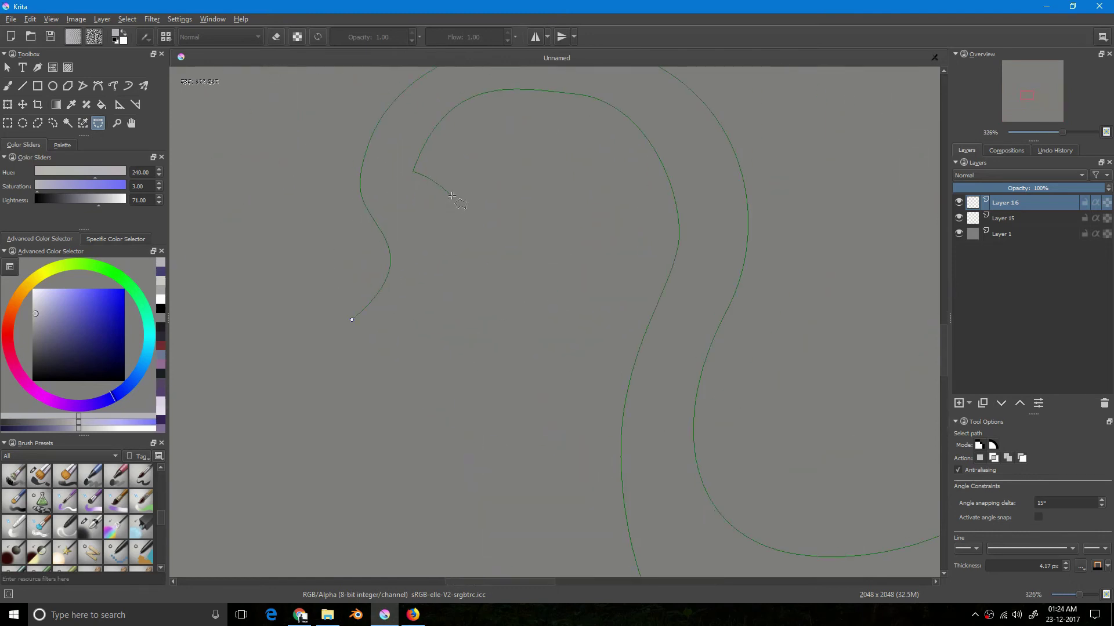
{"action": "left_click", "coordinate": [352, 321]}
{"action": "scroll", "coordinate": [450, 267], "scroll_direction": "down", "scroll_amount": 8}
Brush a wide pale grey band (hue 240, saturation 3, lightness 71) on Layer 15 behind the swan's base, outside its shape
{"action": "left_click", "coordinate": [1005, 218]}
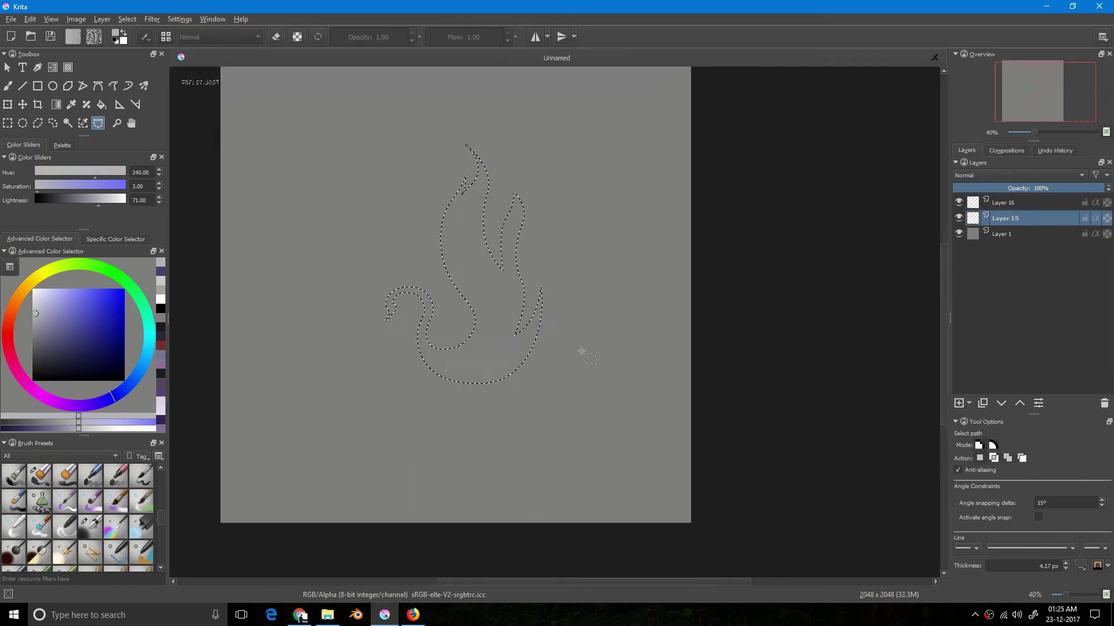
{"action": "key", "text": "v"}
{"action": "left_click_drag", "start_coordinate": [384, 391], "coordinate": [567, 387]}
{"action": "key", "text": "v"}
{"action": "scroll", "coordinate": [493, 395], "scroll_direction": "up", "scroll_amount": 1}
{"action": "key", "text": "v"}
{"action": "left_click_drag", "start_coordinate": [354, 456], "coordinate": [587, 460]}
{"action": "left_click_drag", "start_coordinate": [473, 400], "coordinate": [423, 377]}
Fill the swan selection on Layer 16 with light purple (hue 261, saturation 27, lightness 72) using the deevad 4a airbrush
{"action": "left_click", "coordinate": [1022, 203]}
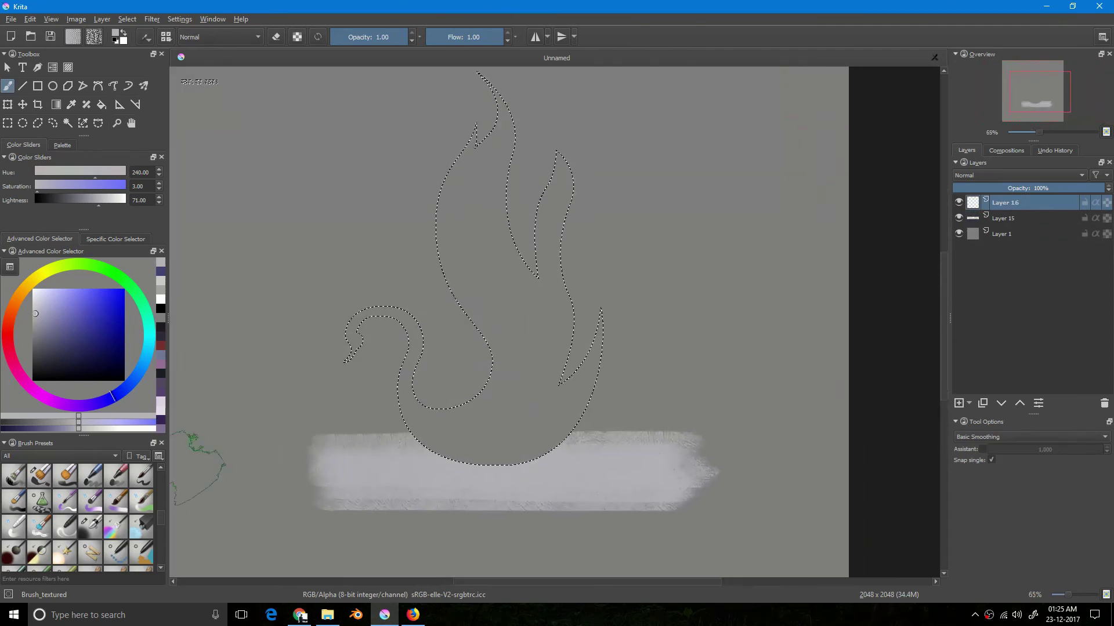
{"action": "left_click", "coordinate": [89, 405]}
{"action": "left_click", "coordinate": [51, 307]}
{"action": "left_click", "coordinate": [91, 527]}
{"action": "mouse_move", "coordinate": [449, 370]}
{"action": "left_mouse_down"}
{"action": "mouse_move", "coordinate": [519, 367]}
{"action": "mouse_move", "coordinate": [534, 385]}
{"action": "left_mouse_up"}
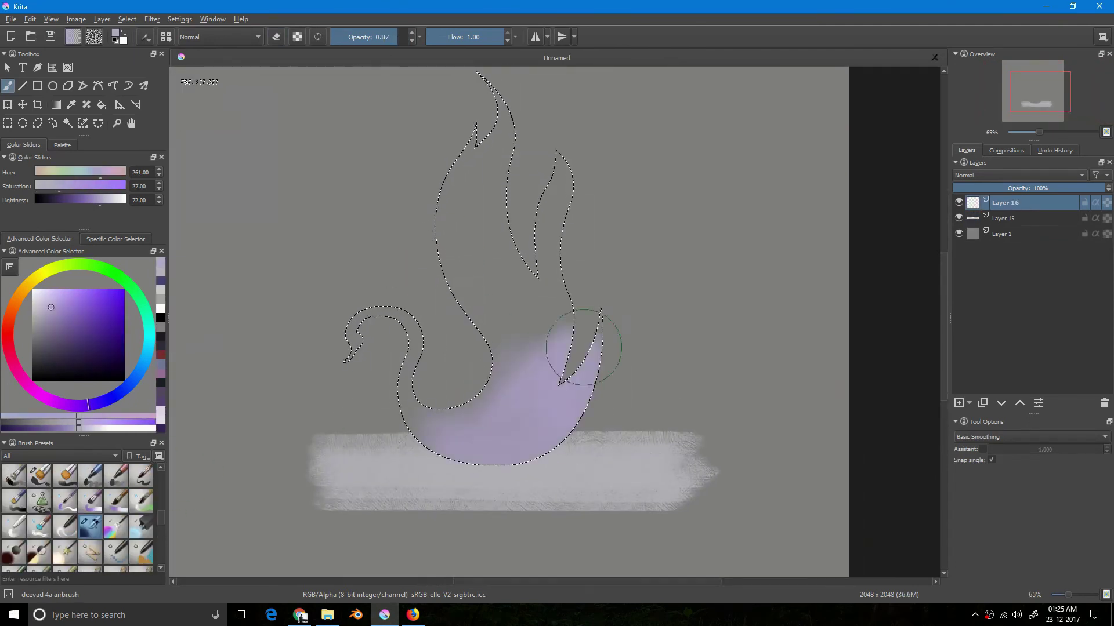
{"action": "scroll", "coordinate": [507, 418], "scroll_direction": "down", "scroll_amount": 1}
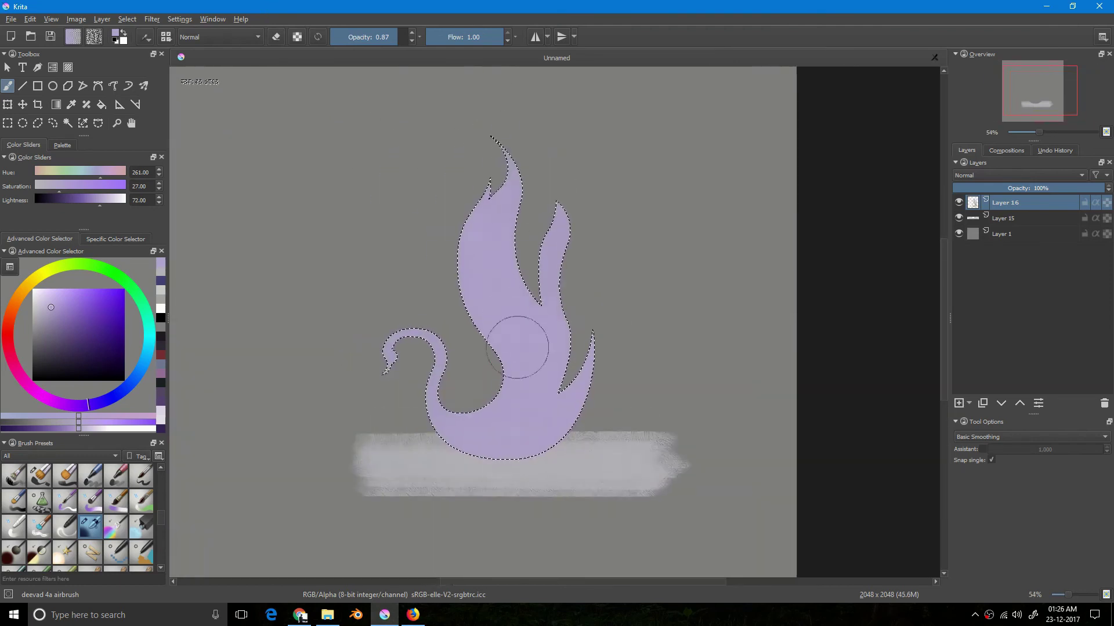
Shade the swan's belly, tail and outer wing edges with darker purples, lowering the brush opacity to 0.58
{"action": "left_click", "coordinate": [69, 324]}
{"action": "mouse_move", "coordinate": [478, 415]}
{"action": "left_mouse_down"}
{"action": "mouse_move", "coordinate": [559, 432]}
{"action": "mouse_move", "coordinate": [468, 467]}
{"action": "mouse_move", "coordinate": [515, 462]}
{"action": "left_mouse_up"}
{"action": "left_click", "coordinate": [374, 36]}
{"action": "left_click", "coordinate": [547, 396], "text": "ctrl"}
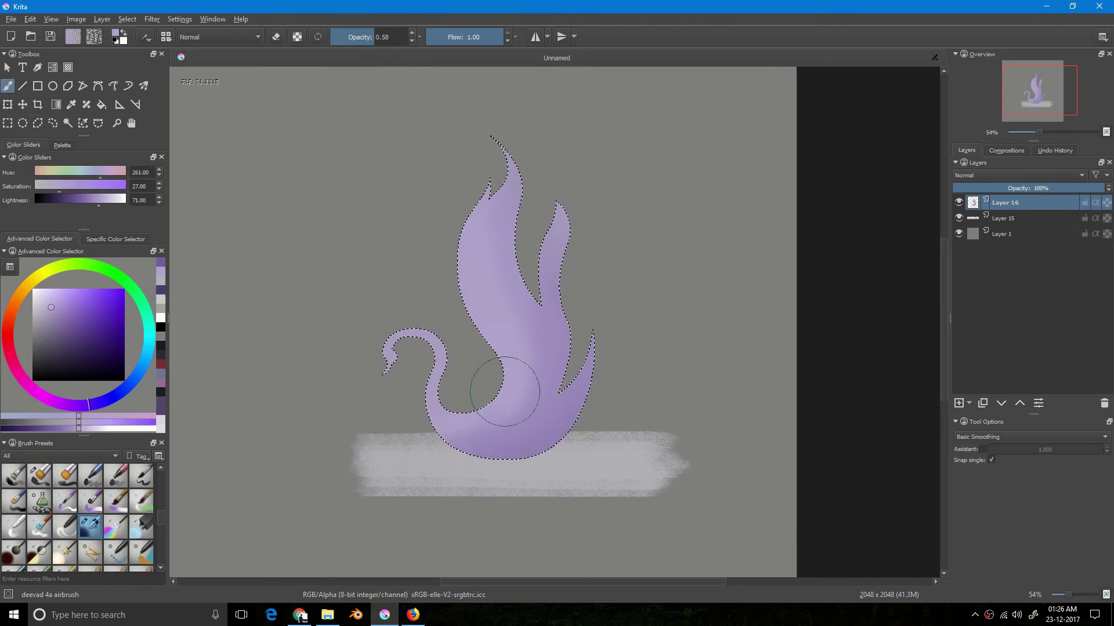
{"action": "scroll", "coordinate": [522, 360], "scroll_direction": "up", "scroll_amount": 3}
{"action": "left_click", "coordinate": [567, 333], "text": "ctrl"}
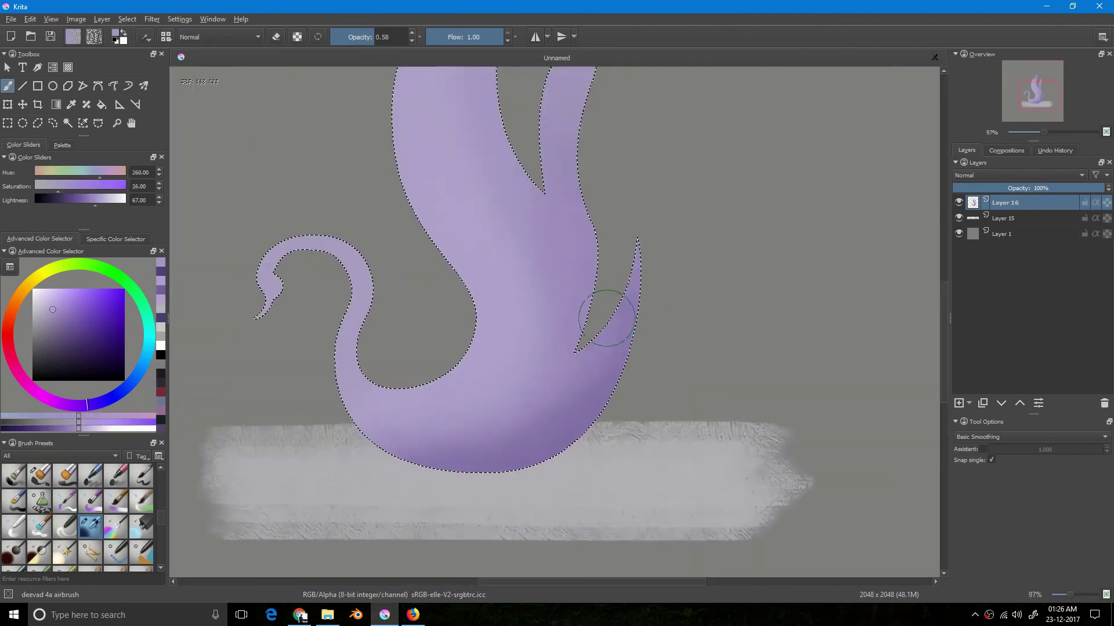
Airbrush soft shadows along the inner edge of the large wing and down the second feather with sampled purples
{"action": "scroll", "coordinate": [566, 335], "scroll_direction": "down", "scroll_amount": 2}
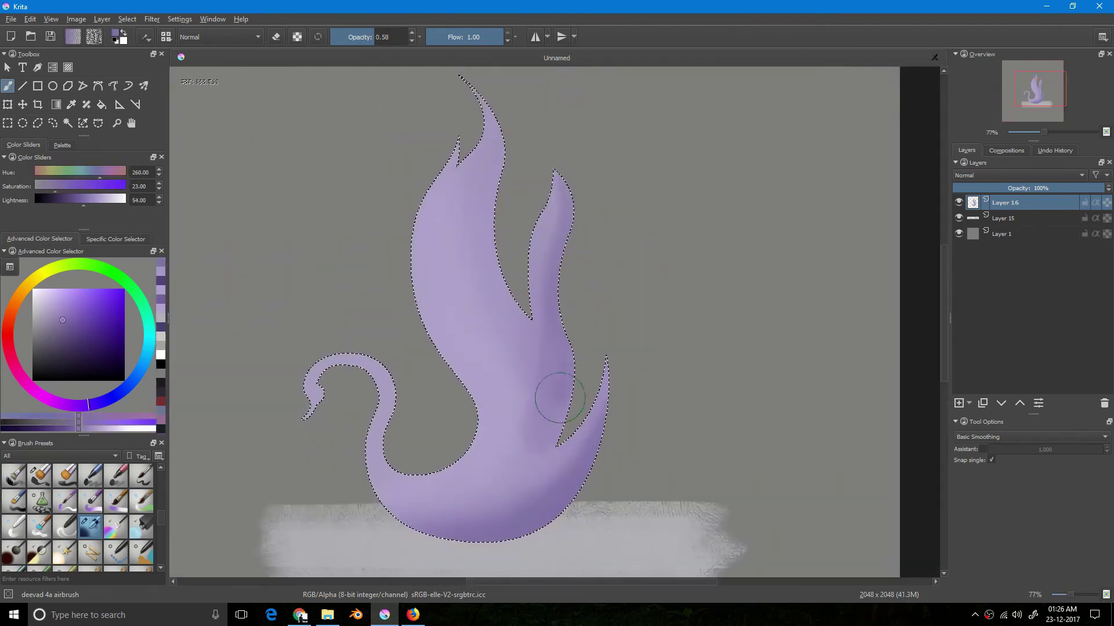
{"action": "scroll", "coordinate": [579, 344], "scroll_direction": "down", "scroll_amount": 1}
{"action": "scroll", "coordinate": [505, 316], "scroll_direction": "up", "scroll_amount": 2}
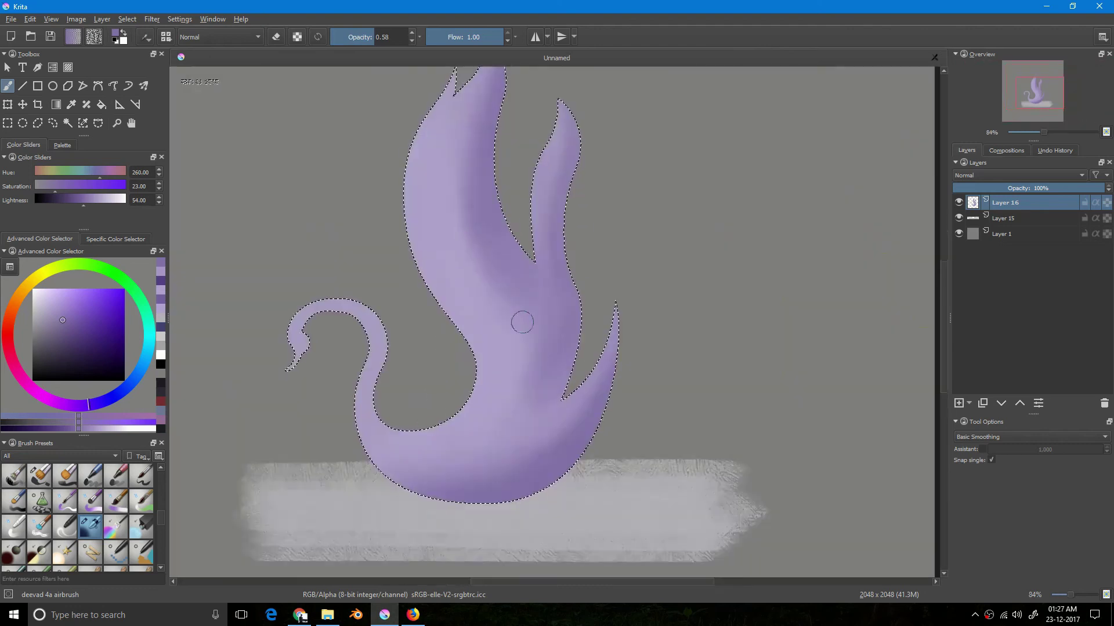
{"action": "scroll", "coordinate": [522, 323], "scroll_direction": "down", "scroll_amount": 3}
{"action": "scroll", "coordinate": [539, 371], "scroll_direction": "up", "scroll_amount": 2}
{"action": "left_click", "coordinate": [539, 370], "text": "ctrl"}
{"action": "scroll", "coordinate": [540, 370], "scroll_direction": "down", "scroll_amount": 2}
{"action": "scroll", "coordinate": [533, 367], "scroll_direction": "up", "scroll_amount": 4}
{"action": "left_click", "coordinate": [543, 447], "text": "ctrl"}
{"action": "scroll", "coordinate": [543, 447], "scroll_direction": "down", "scroll_amount": 1}
{"action": "left_click_drag", "start_coordinate": [543, 447], "coordinate": [558, 338]}
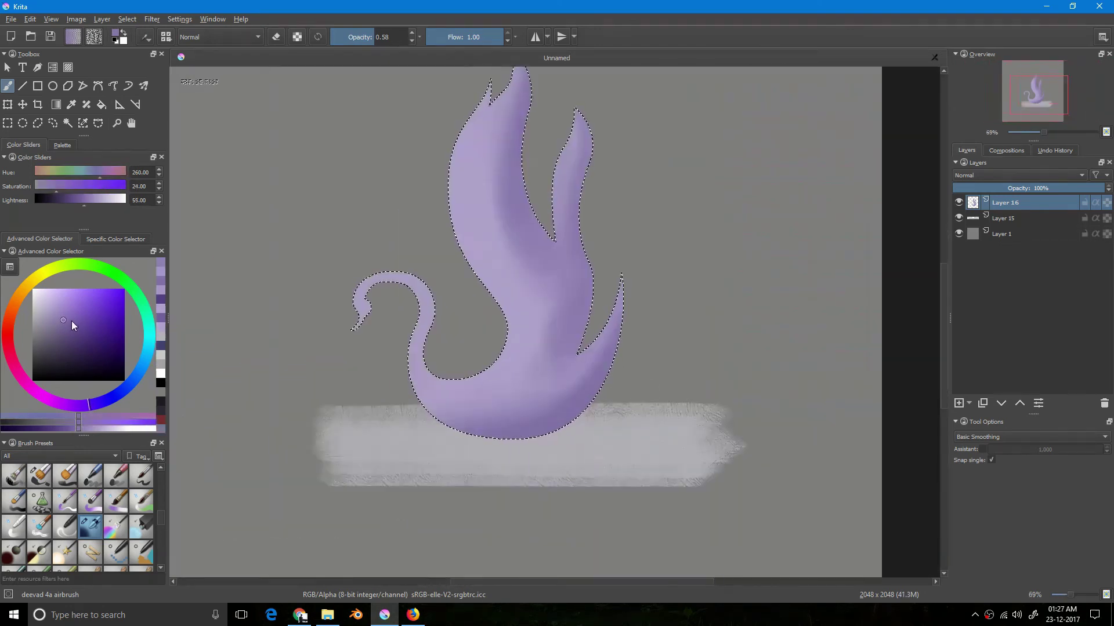
Deepen the shadows on the swan's belly, tail and second feather with darker purple (hue 260, saturation 32, lightness 43)
{"action": "left_click", "coordinate": [78, 328]}
{"action": "left_click_drag", "start_coordinate": [410, 423], "coordinate": [591, 389]}
{"action": "scroll", "coordinate": [566, 432], "scroll_direction": "up", "scroll_amount": 4}
{"action": "left_click_drag", "start_coordinate": [589, 209], "coordinate": [482, 459]}
{"action": "left_click_drag", "start_coordinate": [473, 441], "coordinate": [481, 459]}
{"action": "scroll", "coordinate": [482, 459], "scroll_direction": "down", "scroll_amount": 4}
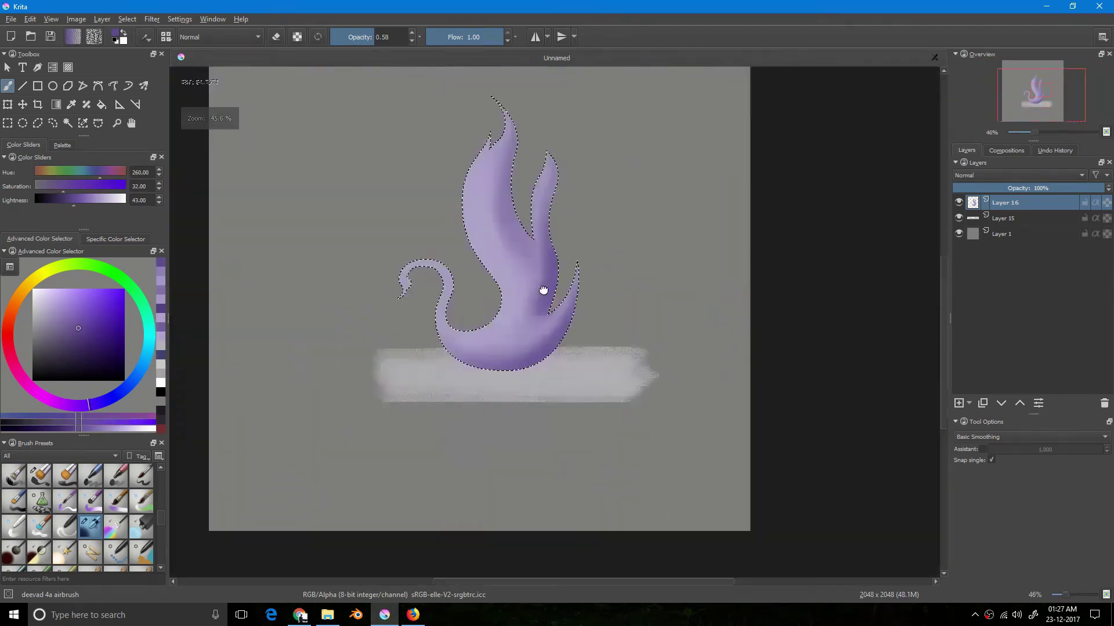
Strengthen the large wing's inner shadow and lighten the second feather with purples sampled from the swan
{"action": "scroll", "coordinate": [525, 306], "scroll_direction": "down", "scroll_amount": 1}
{"action": "mouse_move", "coordinate": [525, 307]}
{"action": "left_mouse_down"}
{"action": "mouse_move", "coordinate": [540, 362]}
{"action": "mouse_move", "coordinate": [532, 377]}
{"action": "left_mouse_up"}
{"action": "left_click", "coordinate": [521, 354], "text": "ctrl"}
{"action": "scroll", "coordinate": [514, 443], "scroll_direction": "up", "scroll_amount": 3}
{"action": "left_click_drag", "start_coordinate": [574, 115], "coordinate": [550, 232]}
{"action": "left_click", "coordinate": [534, 236], "text": "ctrl"}
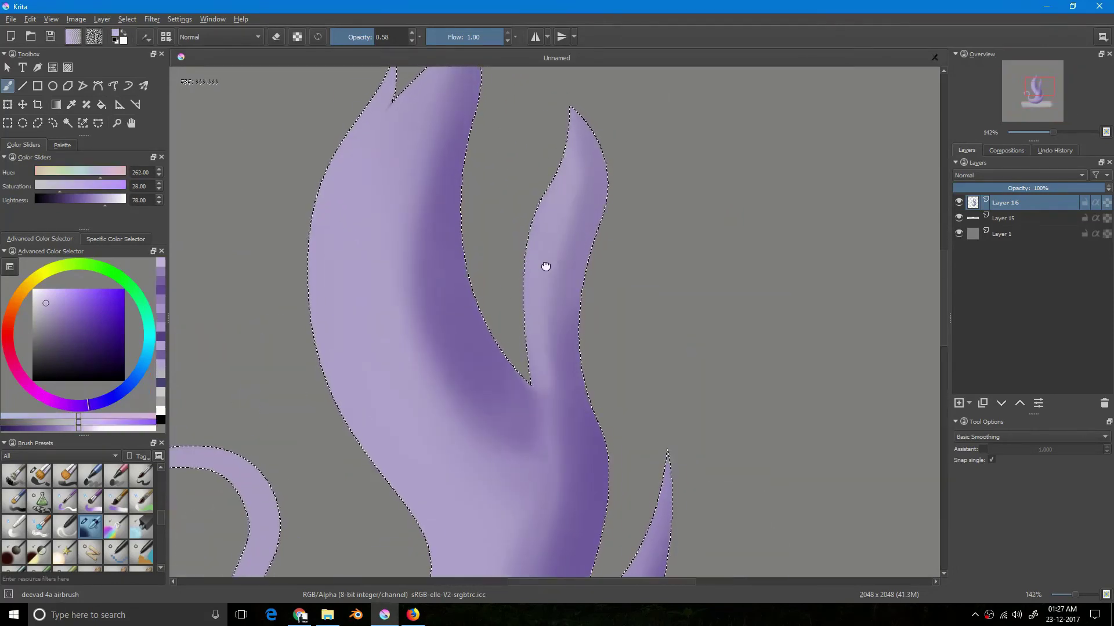
{"action": "scroll", "coordinate": [577, 405], "scroll_direction": "down", "scroll_amount": 1}
{"action": "scroll", "coordinate": [547, 309], "scroll_direction": "down", "scroll_amount": 2}
{"action": "left_click", "coordinate": [553, 312], "text": "ctrl"}
Blend the shading where the second feather meets the body and tail, using purples sampled from the painting
{"action": "left_click_drag", "start_coordinate": [554, 311], "coordinate": [553, 382]}
{"action": "left_click", "coordinate": [572, 422], "text": "ctrl"}
{"action": "left_click", "coordinate": [575, 427], "text": "ctrl"}
{"action": "scroll", "coordinate": [568, 455], "scroll_direction": "up", "scroll_amount": 3}
{"action": "left_click", "coordinate": [587, 405], "text": "ctrl"}
{"action": "scroll", "coordinate": [638, 370], "scroll_direction": "down", "scroll_amount": 3}
{"action": "left_click", "coordinate": [545, 410], "text": "ctrl"}
{"action": "scroll", "coordinate": [493, 522], "scroll_direction": "up", "scroll_amount": 1}
{"action": "scroll", "coordinate": [660, 350], "scroll_direction": "up", "scroll_amount": 2}
{"action": "left_click", "coordinate": [659, 350], "text": "ctrl"}
{"action": "scroll", "coordinate": [598, 444], "scroll_direction": "down", "scroll_amount": 3}
{"action": "scroll", "coordinate": [592, 437], "scroll_direction": "up", "scroll_amount": 1}
Darken the large wing's inner edge with deep violet (hue 260, saturation 66, lightness 21) at 0.36 opacity
{"action": "left_click", "coordinate": [94, 333]}
{"action": "left_click", "coordinate": [358, 37]}
{"action": "left_click", "coordinate": [105, 348]}
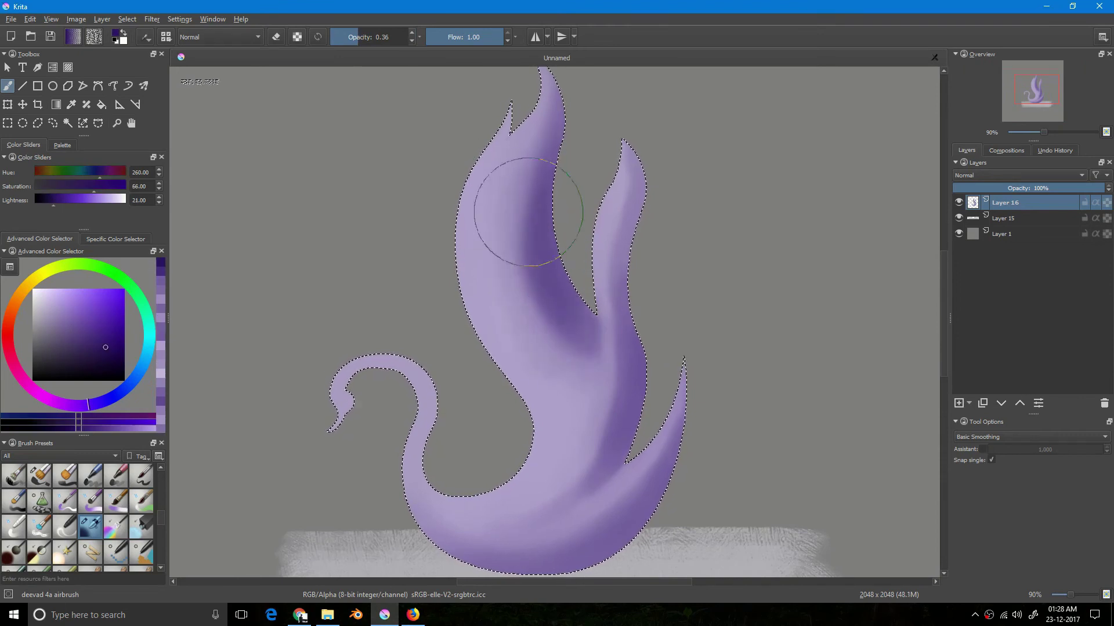
{"action": "scroll", "coordinate": [557, 316], "scroll_direction": "down", "scroll_amount": 2}
{"action": "left_click", "coordinate": [534, 273], "text": "ctrl"}
Shade the swan's head, beak and curved neck up close with sampled purples
{"action": "scroll", "coordinate": [473, 187], "scroll_direction": "up", "scroll_amount": 3}
{"action": "left_click_drag", "start_coordinate": [407, 345], "coordinate": [399, 319]}
{"action": "left_click", "coordinate": [638, 140], "text": "ctrl"}
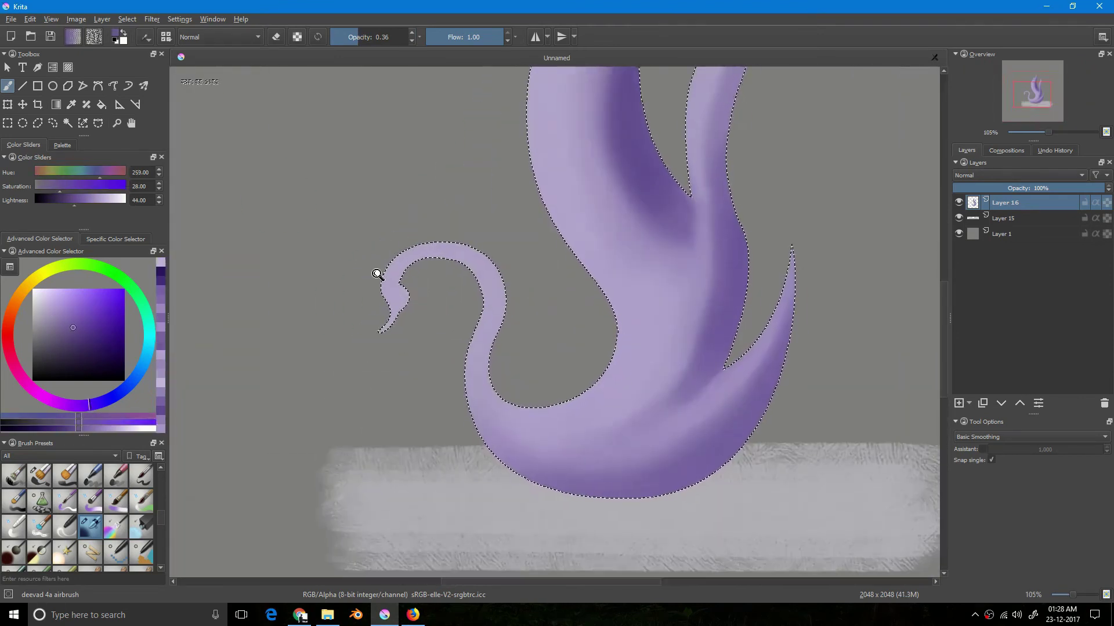
{"action": "scroll", "coordinate": [402, 306], "scroll_direction": "up", "scroll_amount": 3}
{"action": "mouse_move", "coordinate": [380, 371]}
{"action": "left_mouse_down"}
{"action": "mouse_move", "coordinate": [409, 283]}
{"action": "mouse_move", "coordinate": [418, 197]}
{"action": "left_mouse_up"}
{"action": "left_click_drag", "start_coordinate": [653, 365], "coordinate": [675, 270]}
{"action": "scroll", "coordinate": [674, 269], "scroll_direction": "down", "scroll_amount": 2}
{"action": "mouse_move", "coordinate": [540, 412]}
{"action": "left_mouse_down"}
{"action": "mouse_move", "coordinate": [543, 230]}
{"action": "mouse_move", "coordinate": [621, 400]}
{"action": "left_mouse_up"}
{"action": "left_click", "coordinate": [622, 423], "text": "ctrl"}
{"action": "left_click", "coordinate": [507, 348], "text": "ctrl"}
Clear the swan selection and touch up the neck and breast shading with darker violet
{"action": "key", "text": "ctrl+shift+a"}
{"action": "scroll", "coordinate": [543, 252], "scroll_direction": "down", "scroll_amount": 2}
{"action": "left_click_drag", "start_coordinate": [706, 197], "coordinate": [610, 265]}
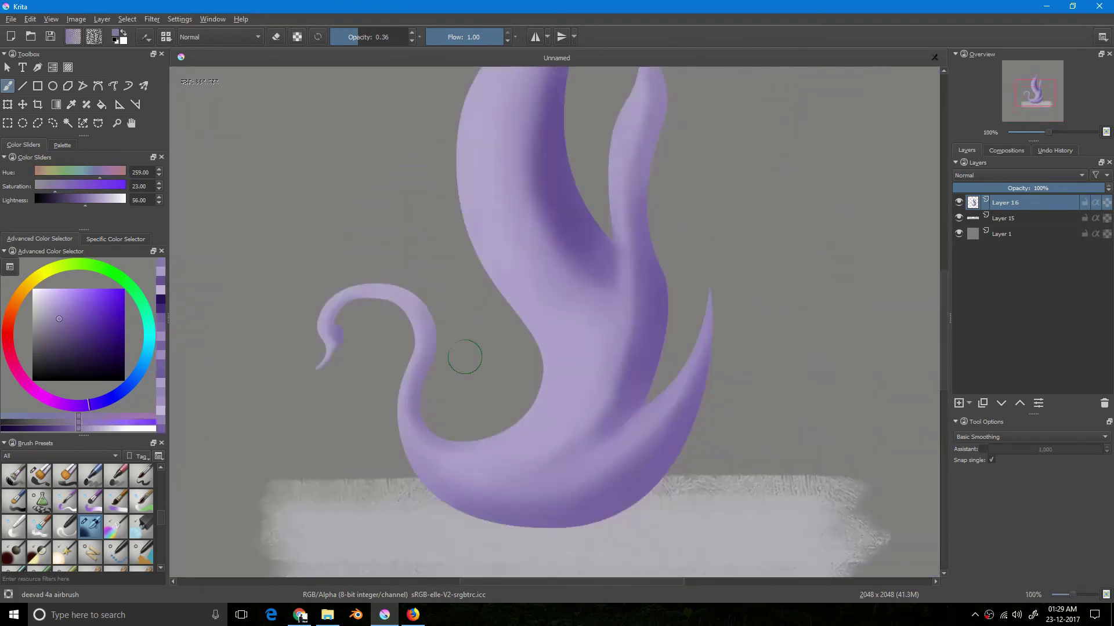
{"action": "left_click", "coordinate": [97, 340]}
{"action": "left_click_drag", "start_coordinate": [430, 371], "coordinate": [441, 424]}
{"action": "left_click_drag", "start_coordinate": [442, 321], "coordinate": [441, 250]}
Touch up the swan's head and neck with pale lilac and blend it using sampled tones
{"action": "left_click", "coordinate": [40, 298]}
{"action": "left_click", "coordinate": [298, 205]}
{"action": "mouse_move", "coordinate": [316, 256]}
{"action": "left_mouse_down"}
{"action": "mouse_move", "coordinate": [336, 372]}
{"action": "mouse_move", "coordinate": [415, 313]}
{"action": "mouse_move", "coordinate": [360, 309]}
{"action": "mouse_move", "coordinate": [352, 342]}
{"action": "left_mouse_up"}
{"action": "left_click", "coordinate": [367, 293], "text": "ctrl"}
{"action": "left_click", "coordinate": [367, 343], "text": "ctrl"}
{"action": "left_click", "coordinate": [348, 316]}
{"action": "left_click", "coordinate": [379, 320], "text": "ctrl"}
{"action": "left_click", "coordinate": [364, 323], "text": "ctrl"}
Refine the wing's shading with dark violet and purples sampled from the swan
{"action": "left_click", "coordinate": [481, 180], "text": "ctrl"}
{"action": "mouse_move", "coordinate": [497, 150]}
{"action": "left_mouse_down"}
{"action": "mouse_move", "coordinate": [457, 280]}
{"action": "mouse_move", "coordinate": [475, 383]}
{"action": "mouse_move", "coordinate": [437, 324]}
{"action": "mouse_move", "coordinate": [449, 375]}
{"action": "left_mouse_up"}
{"action": "left_click", "coordinate": [93, 349]}
{"action": "left_click", "coordinate": [447, 302], "text": "ctrl"}
{"action": "left_click", "coordinate": [446, 290], "text": "ctrl"}
{"action": "left_click_drag", "start_coordinate": [515, 298], "coordinate": [523, 337]}
{"action": "mouse_move", "coordinate": [538, 249]}
{"action": "left_mouse_down"}
{"action": "mouse_move", "coordinate": [505, 191]}
{"action": "mouse_move", "coordinate": [517, 390]}
{"action": "mouse_move", "coordinate": [480, 433]}
{"action": "mouse_move", "coordinate": [520, 373]}
{"action": "mouse_move", "coordinate": [485, 430]}
{"action": "mouse_move", "coordinate": [430, 426]}
{"action": "mouse_move", "coordinate": [492, 333]}
{"action": "mouse_move", "coordinate": [485, 401]}
{"action": "left_mouse_up"}
Blend the light and dark purples across the swan's lower body with repeatedly sampled tones
{"action": "left_click", "coordinate": [497, 406], "text": "ctrl"}
{"action": "left_click", "coordinate": [438, 443], "text": "ctrl"}
{"action": "left_click", "coordinate": [499, 393], "text": "ctrl"}
{"action": "left_click", "coordinate": [485, 430], "text": "ctrl"}
{"action": "left_click", "coordinate": [430, 427], "text": "ctrl"}
{"action": "left_click", "coordinate": [477, 302], "text": "ctrl"}
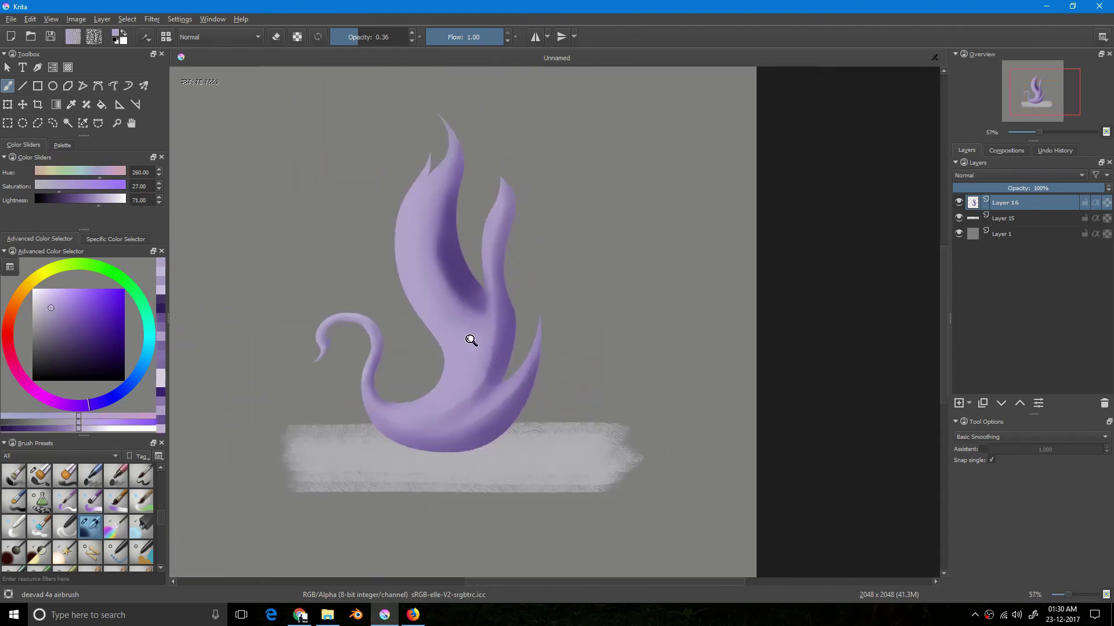
Smooth the swan's lower body and tail shading with purples sampled from the painting
{"action": "left_click_drag", "start_coordinate": [477, 302], "coordinate": [522, 412]}
{"action": "left_click", "coordinate": [498, 355], "text": "ctrl"}
{"action": "mouse_move", "coordinate": [497, 355]}
{"action": "left_mouse_down"}
{"action": "mouse_move", "coordinate": [523, 419]}
{"action": "mouse_move", "coordinate": [532, 384]}
{"action": "left_mouse_up"}
{"action": "left_click", "coordinate": [522, 418], "text": "ctrl"}
{"action": "left_click_drag", "start_coordinate": [523, 372], "coordinate": [551, 356]}
{"action": "key", "text": "bracketleft"}
{"action": "key", "text": "bracketleft"}
Pick a darker violet and deepen the shadow along the inner edge of the swan's tall wing
{"action": "left_click_drag", "start_coordinate": [554, 258], "coordinate": [544, 294]}
{"action": "left_click_drag", "start_coordinate": [81, 333], "coordinate": [94, 340]}
{"action": "left_click_drag", "start_coordinate": [551, 438], "coordinate": [515, 380]}
{"action": "left_click_drag", "start_coordinate": [515, 380], "coordinate": [516, 268]}
{"action": "scroll", "coordinate": [517, 272], "scroll_direction": "down", "scroll_amount": 3}
{"action": "scroll", "coordinate": [497, 318], "scroll_direction": "up", "scroll_amount": 3}
{"action": "left_click", "coordinate": [497, 318], "text": "ctrl"}
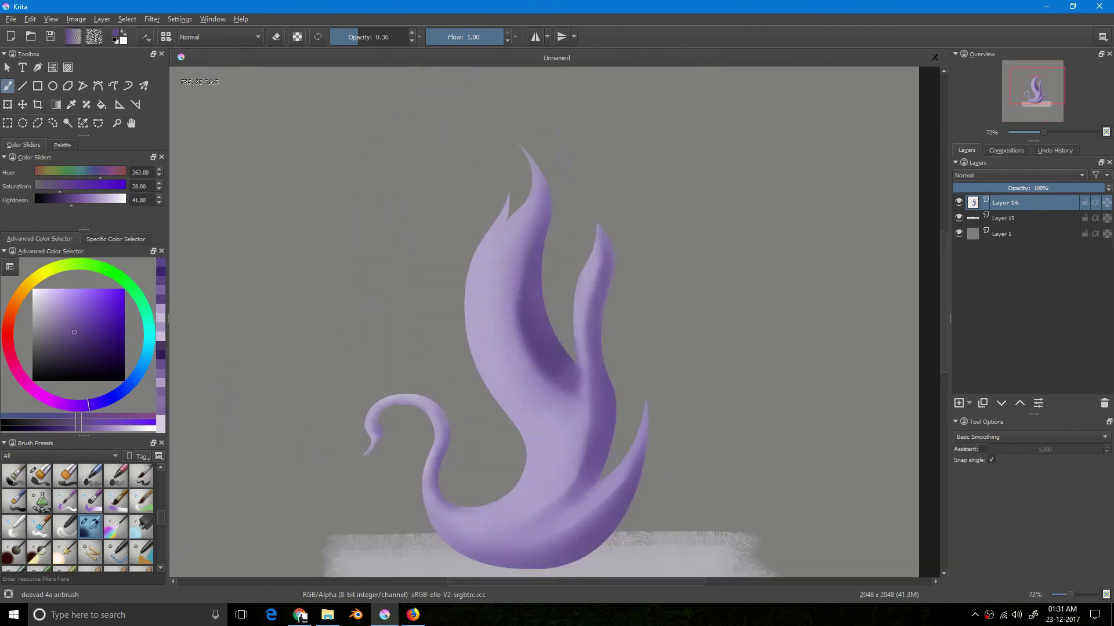
Blend the shadow where the two wings meet, using repeatedly sampled light purple tones
{"action": "scroll", "coordinate": [519, 266], "scroll_direction": "down", "scroll_amount": 3}
{"action": "scroll", "coordinate": [442, 246], "scroll_direction": "up", "scroll_amount": 4}
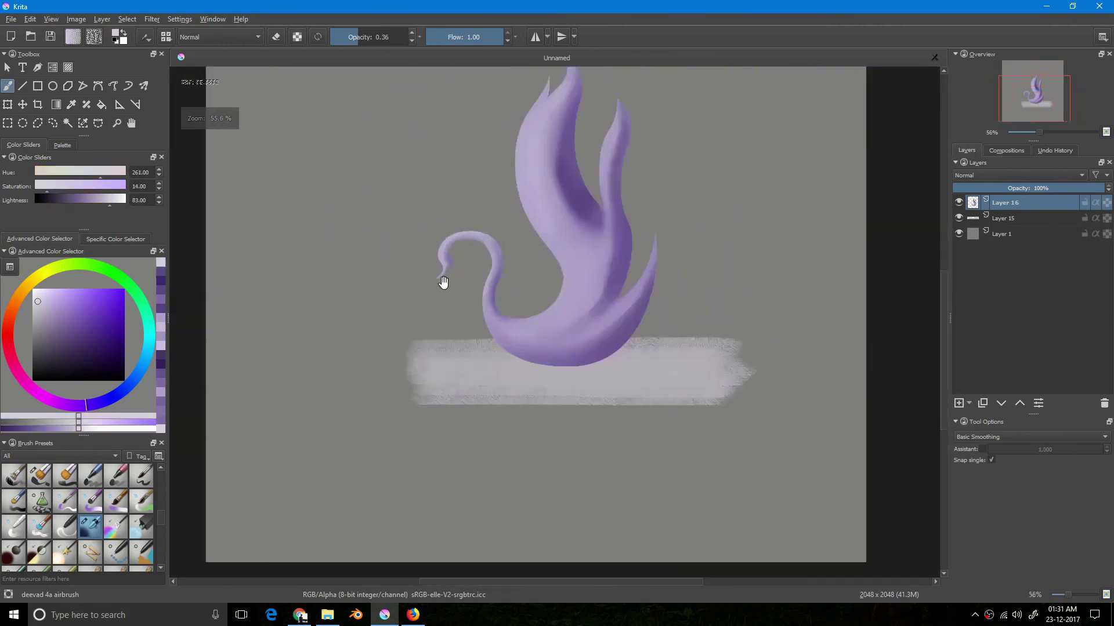
{"action": "scroll", "coordinate": [499, 290], "scroll_direction": "up", "scroll_amount": 2}
{"action": "left_click", "coordinate": [530, 296], "text": "ctrl"}
{"action": "left_click", "coordinate": [532, 298], "text": "ctrl"}
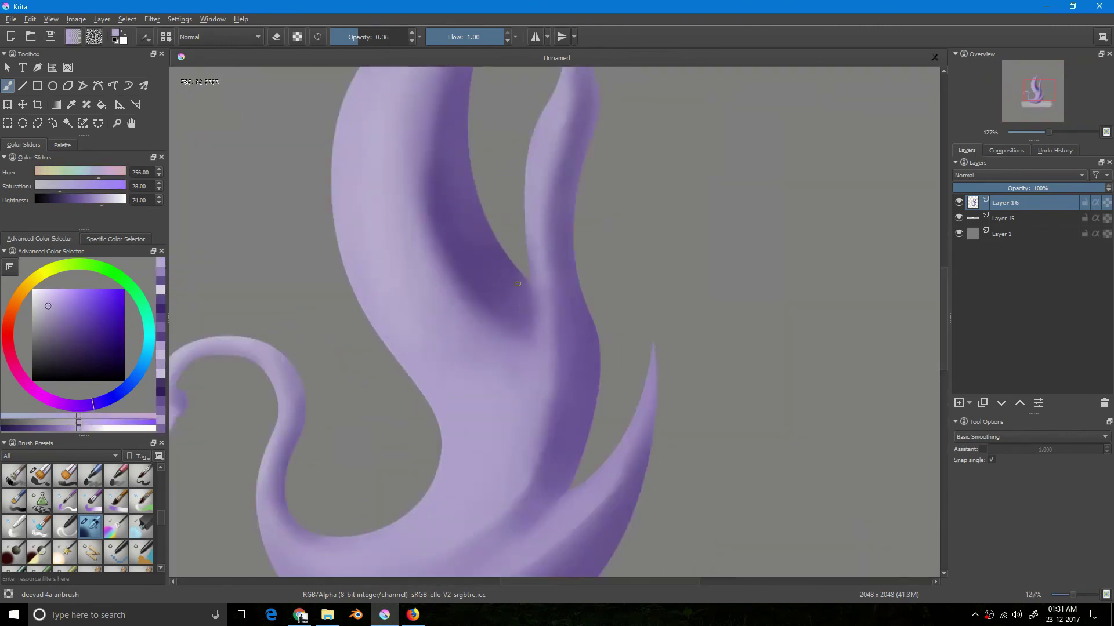
{"action": "left_click", "coordinate": [534, 304], "text": "ctrl"}
{"action": "scroll", "coordinate": [534, 289], "scroll_direction": "down", "scroll_amount": 3}
{"action": "scroll", "coordinate": [447, 341], "scroll_direction": "up", "scroll_amount": 2}
Pick a very pale lilac, raise the brush opacity to 0.60 and paint highlights on the tall wing
{"action": "left_click_drag", "start_coordinate": [52, 314], "coordinate": [39, 296]}
{"action": "mouse_move", "coordinate": [508, 195]}
{"action": "left_mouse_down"}
{"action": "mouse_move", "coordinate": [534, 182]}
{"action": "mouse_move", "coordinate": [443, 310]}
{"action": "mouse_move", "coordinate": [513, 252]}
{"action": "mouse_move", "coordinate": [467, 376]}
{"action": "mouse_move", "coordinate": [551, 179]}
{"action": "left_mouse_up"}
{"action": "key", "text": "o"}
{"action": "key", "text": "e"}
{"action": "key", "text": "e"}
{"action": "left_click_drag", "start_coordinate": [545, 185], "coordinate": [514, 281]}
{"action": "scroll", "coordinate": [576, 237], "scroll_direction": "down", "scroll_amount": 4}
{"action": "scroll", "coordinate": [589, 206], "scroll_direction": "up", "scroll_amount": 3}
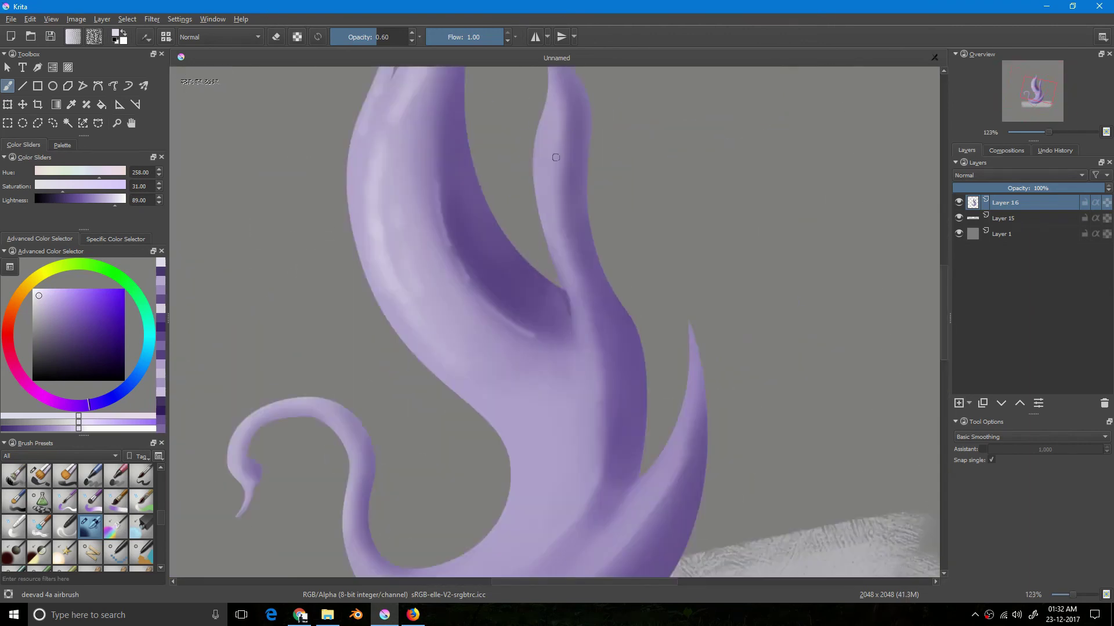
Add pale lilac highlights to the swan's body and strengthen those on the tall wing
{"action": "scroll", "coordinate": [558, 195], "scroll_direction": "down", "scroll_amount": 4}
{"action": "key", "text": "5"}
{"action": "scroll", "coordinate": [558, 278], "scroll_direction": "up", "scroll_amount": 1}
{"action": "scroll", "coordinate": [565, 319], "scroll_direction": "up", "scroll_amount": 2}
{"action": "left_click_drag", "start_coordinate": [561, 423], "coordinate": [573, 381]}
{"action": "scroll", "coordinate": [572, 381], "scroll_direction": "down", "scroll_amount": 2}
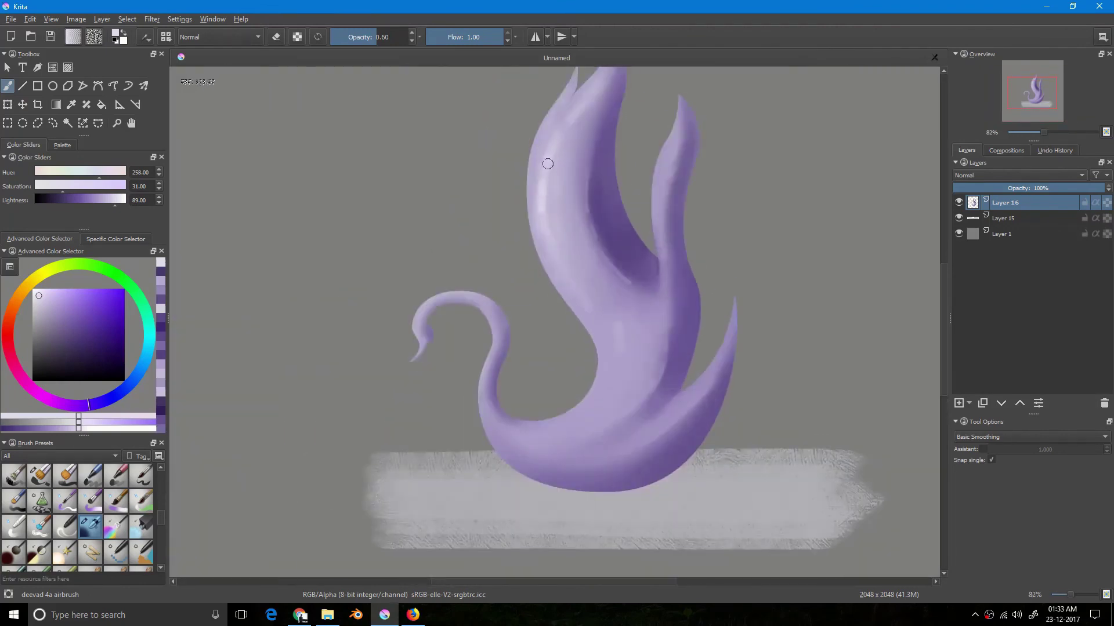
{"action": "scroll", "coordinate": [544, 225], "scroll_direction": "down", "scroll_amount": 3}
{"action": "scroll", "coordinate": [557, 215], "scroll_direction": "up", "scroll_amount": 4}
{"action": "scroll", "coordinate": [587, 193], "scroll_direction": "down", "scroll_amount": 2}
{"action": "left_click_drag", "start_coordinate": [539, 251], "coordinate": [562, 221]}
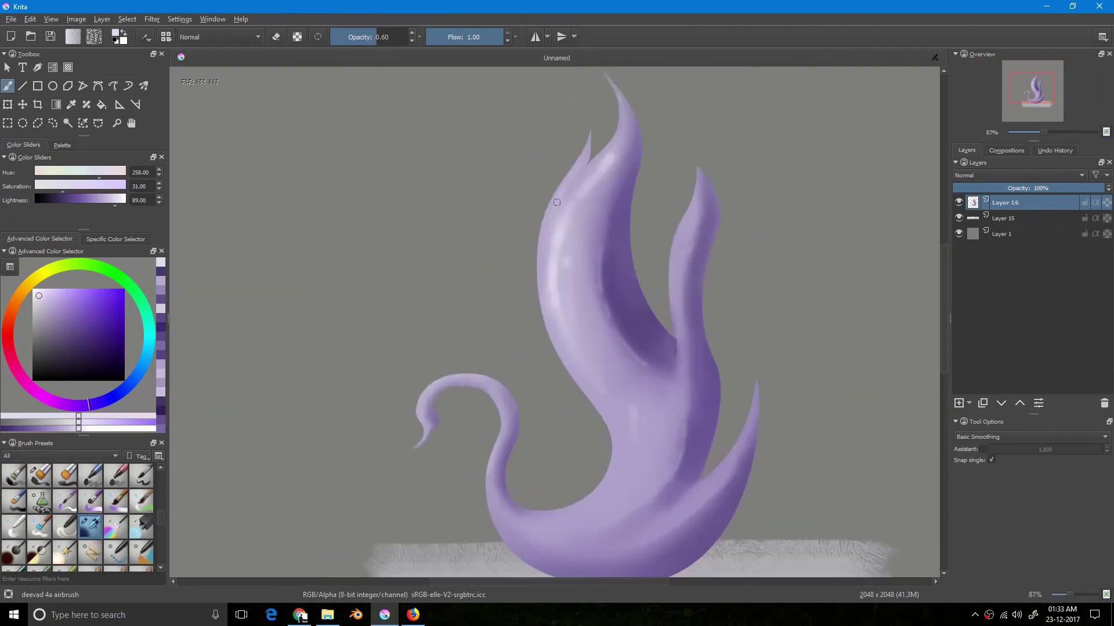
Refine the light and shadow on both wings with tones sampled from them
{"action": "scroll", "coordinate": [568, 179], "scroll_direction": "up", "scroll_amount": 1}
{"action": "scroll", "coordinate": [574, 161], "scroll_direction": "down", "scroll_amount": 6}
{"action": "scroll", "coordinate": [545, 220], "scroll_direction": "up", "scroll_amount": 6}
{"action": "left_click", "coordinate": [618, 286], "text": "ctrl"}
{"action": "left_click_drag", "start_coordinate": [596, 260], "coordinate": [628, 283]}
{"action": "left_click", "coordinate": [595, 149], "text": "ctrl"}
{"action": "left_click_drag", "start_coordinate": [599, 138], "coordinate": [591, 160]}
Work sampled pale lilac into the highlights of the swan's wings, body and neck
{"action": "left_click_drag", "start_coordinate": [586, 246], "coordinate": [586, 215]}
{"action": "left_click_drag", "start_coordinate": [599, 391], "coordinate": [581, 286]}
{"action": "left_click", "coordinate": [519, 125], "text": "ctrl"}
{"action": "left_click_drag", "start_coordinate": [617, 378], "coordinate": [595, 413]}
{"action": "left_click_drag", "start_coordinate": [577, 376], "coordinate": [575, 410]}
{"action": "left_click_drag", "start_coordinate": [471, 377], "coordinate": [478, 316]}
{"action": "left_click_drag", "start_coordinate": [465, 445], "coordinate": [467, 545]}
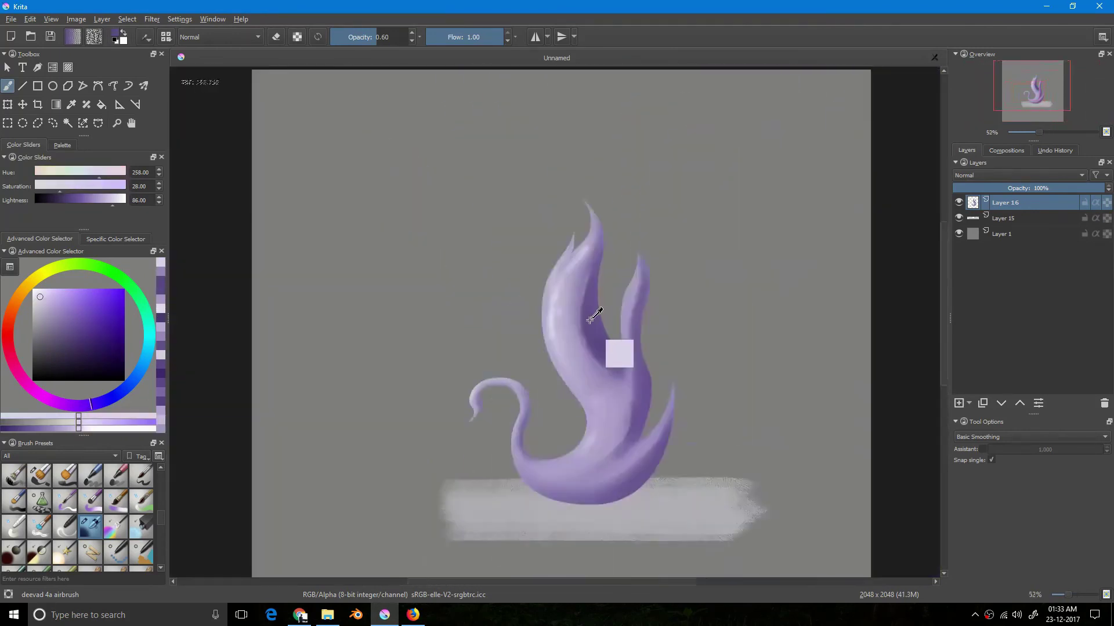
Sample a dark violet and paint the swan's eye and the underside of its beak at 0.82 opacity
{"action": "left_click", "coordinate": [591, 323], "text": "ctrl"}
{"action": "left_click_drag", "start_coordinate": [473, 406], "coordinate": [482, 290]}
{"action": "left_click_drag", "start_coordinate": [555, 380], "coordinate": [545, 302]}
{"action": "mouse_move", "coordinate": [461, 317]}
{"action": "left_mouse_down"}
{"action": "mouse_move", "coordinate": [475, 343]}
{"action": "mouse_move", "coordinate": [462, 316]}
{"action": "mouse_move", "coordinate": [504, 198]}
{"action": "left_mouse_up"}
{"action": "left_click_drag", "start_coordinate": [492, 256], "coordinate": [491, 348]}
{"action": "left_click_drag", "start_coordinate": [487, 348], "coordinate": [485, 274]}
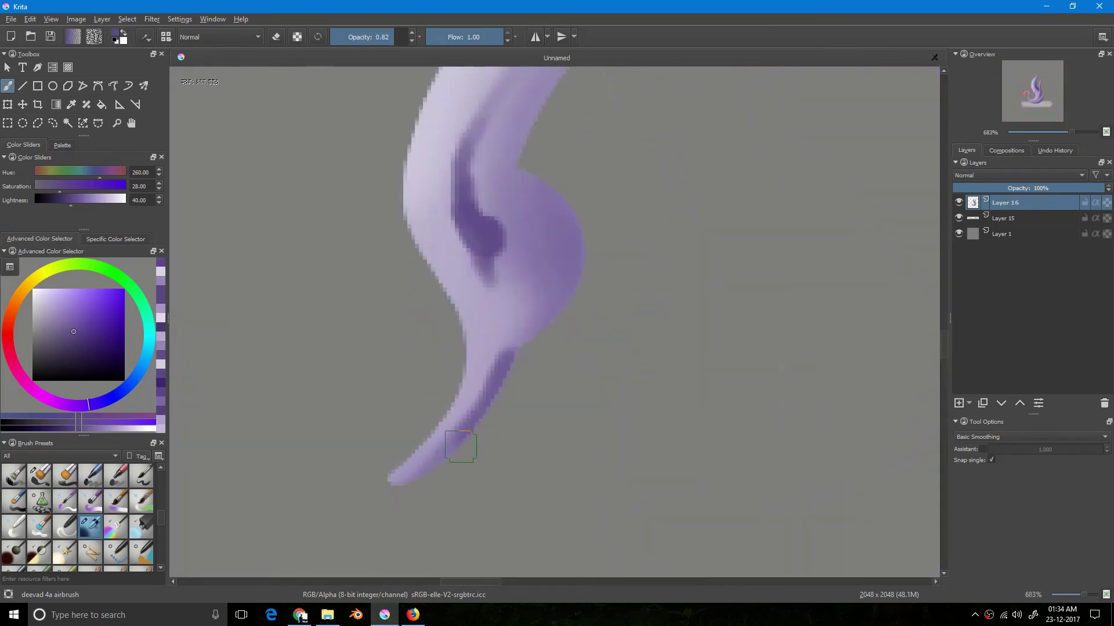
Sample a pale lilac and paint highlights along the swan's head, neck and breast
{"action": "left_click_drag", "start_coordinate": [598, 251], "coordinate": [476, 389]}
{"action": "left_click", "coordinate": [476, 389], "text": "ctrl"}
{"action": "left_click_drag", "start_coordinate": [415, 315], "coordinate": [479, 309]}
{"action": "scroll", "coordinate": [479, 309], "scroll_direction": "down", "scroll_amount": 2}
{"action": "scroll", "coordinate": [467, 434], "scroll_direction": "up", "scroll_amount": 4}
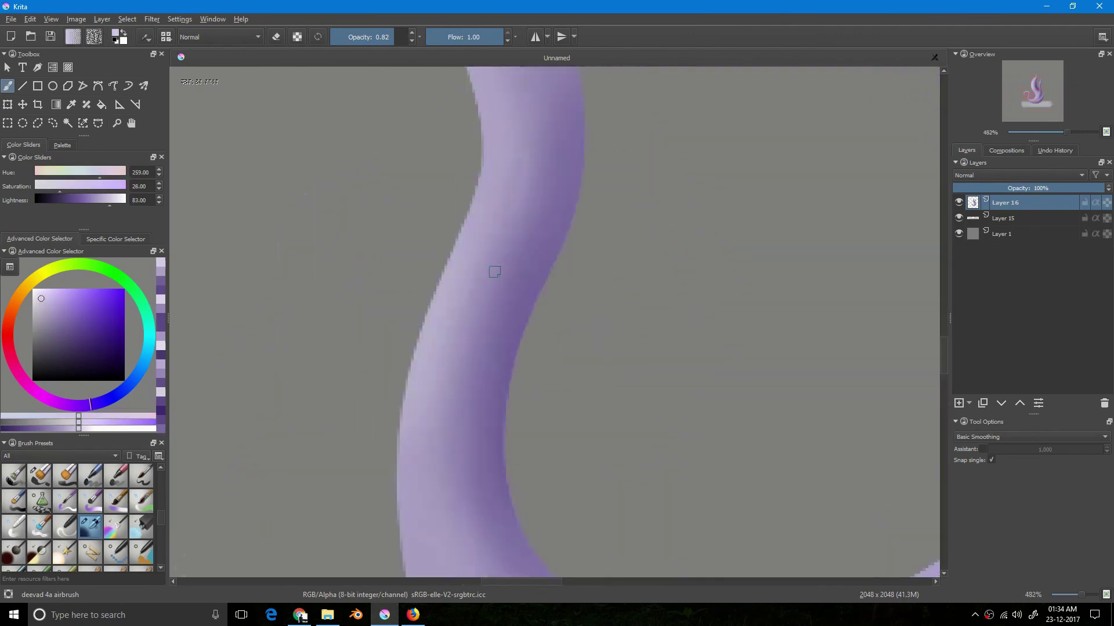
{"action": "scroll", "coordinate": [517, 404], "scroll_direction": "down", "scroll_amount": 3}
{"action": "scroll", "coordinate": [669, 387], "scroll_direction": "down", "scroll_amount": 3}
{"action": "scroll", "coordinate": [621, 435], "scroll_direction": "down", "scroll_amount": 2}
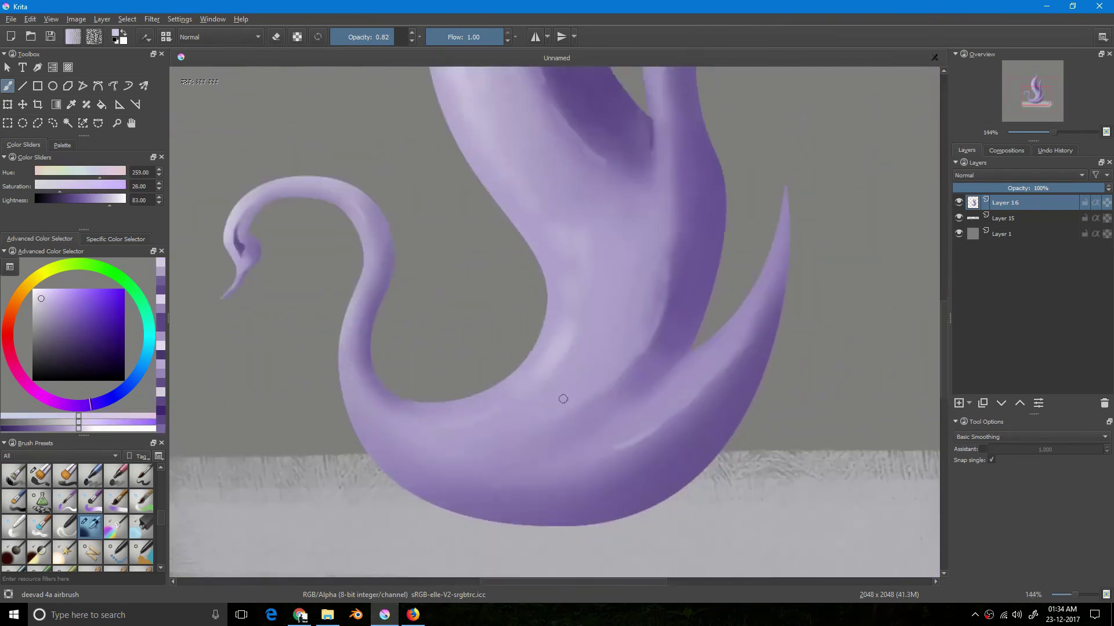
Sample a dark violet and reinforce the shadow inside the tall wing
{"action": "scroll", "coordinate": [589, 319], "scroll_direction": "down", "scroll_amount": 3}
{"action": "scroll", "coordinate": [537, 405], "scroll_direction": "down", "scroll_amount": 1}
{"action": "scroll", "coordinate": [562, 339], "scroll_direction": "up", "scroll_amount": 3}
{"action": "left_click", "coordinate": [529, 388], "text": "ctrl"}
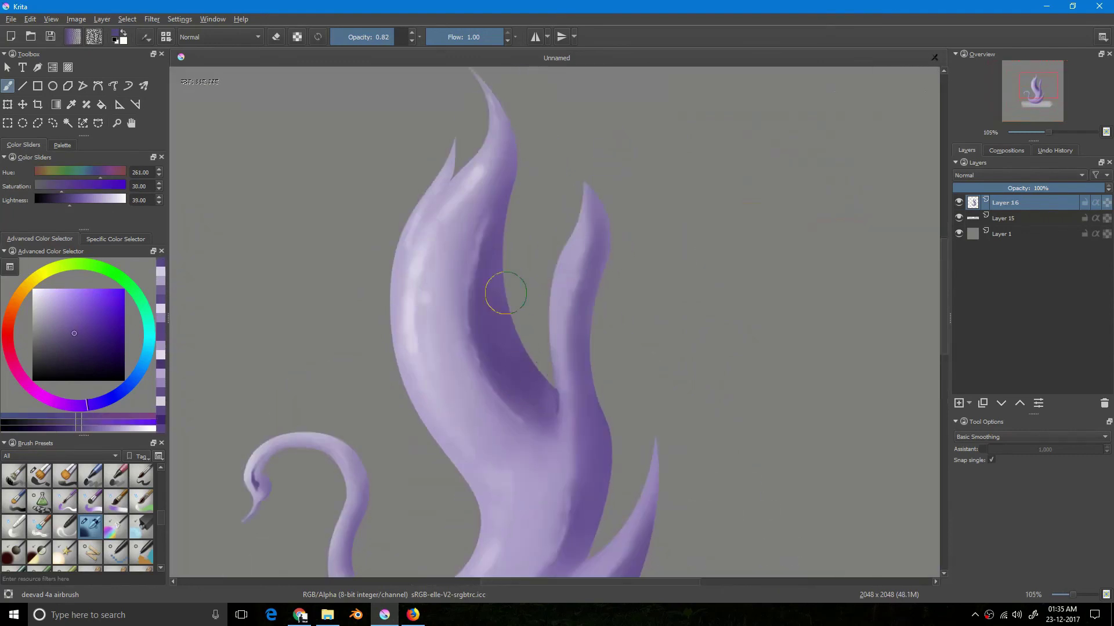
{"action": "left_click_drag", "start_coordinate": [616, 440], "coordinate": [587, 468]}
{"action": "scroll", "coordinate": [533, 268], "scroll_direction": "up", "scroll_amount": 3}
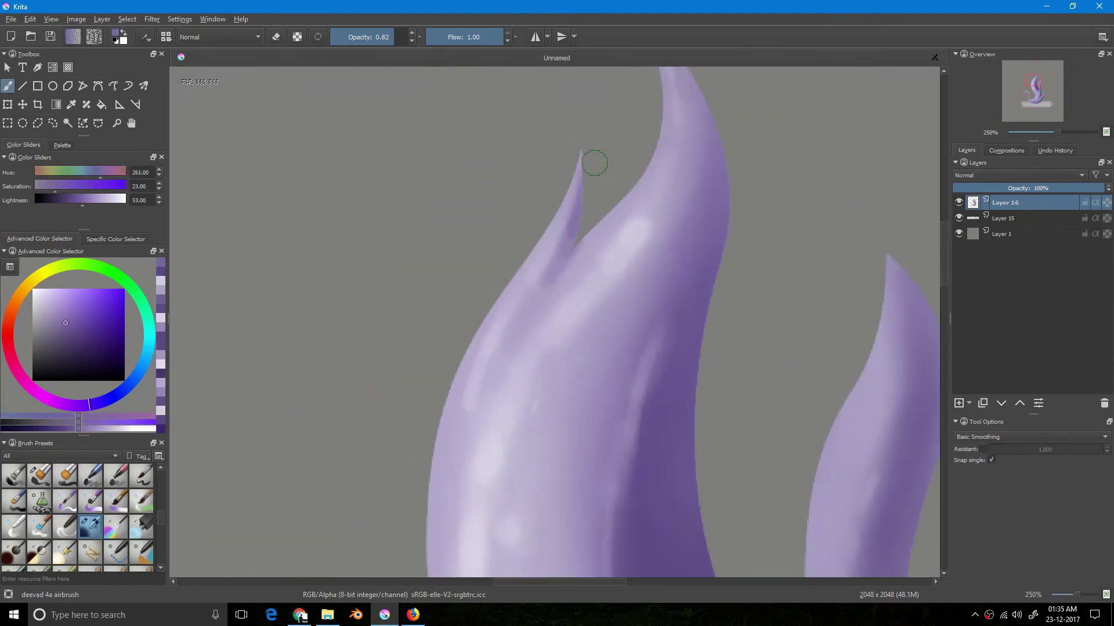
Shade the feather tips of the wings with sampled mid and dark violets
{"action": "left_click_drag", "start_coordinate": [520, 200], "coordinate": [522, 328]}
{"action": "left_click", "coordinate": [572, 231], "text": "ctrl"}
{"action": "left_click_drag", "start_coordinate": [574, 232], "coordinate": [603, 237]}
{"action": "left_click_drag", "start_coordinate": [754, 441], "coordinate": [647, 406]}
{"action": "left_click", "coordinate": [354, 263], "text": "ctrl"}
{"action": "left_click_drag", "start_coordinate": [575, 290], "coordinate": [622, 254]}
Rotate the canvas and blend the tall wing's highlights with sampled violet and pale lilac
{"action": "left_click_drag", "start_coordinate": [684, 209], "coordinate": [704, 87]}
{"action": "left_click", "coordinate": [703, 149], "text": "ctrl"}
{"action": "left_click", "coordinate": [739, 163], "text": "ctrl"}
{"action": "mouse_move", "coordinate": [638, 191]}
{"action": "left_mouse_down"}
{"action": "mouse_move", "coordinate": [599, 258]}
{"action": "mouse_move", "coordinate": [514, 330]}
{"action": "left_mouse_up"}
{"action": "mouse_move", "coordinate": [349, 297]}
{"action": "left_mouse_down"}
{"action": "mouse_move", "coordinate": [497, 273]}
{"action": "mouse_move", "coordinate": [500, 295]}
{"action": "left_mouse_up"}
{"action": "scroll", "coordinate": [500, 296], "scroll_direction": "up", "scroll_amount": 6}
{"action": "left_click", "coordinate": [474, 304], "text": "ctrl"}
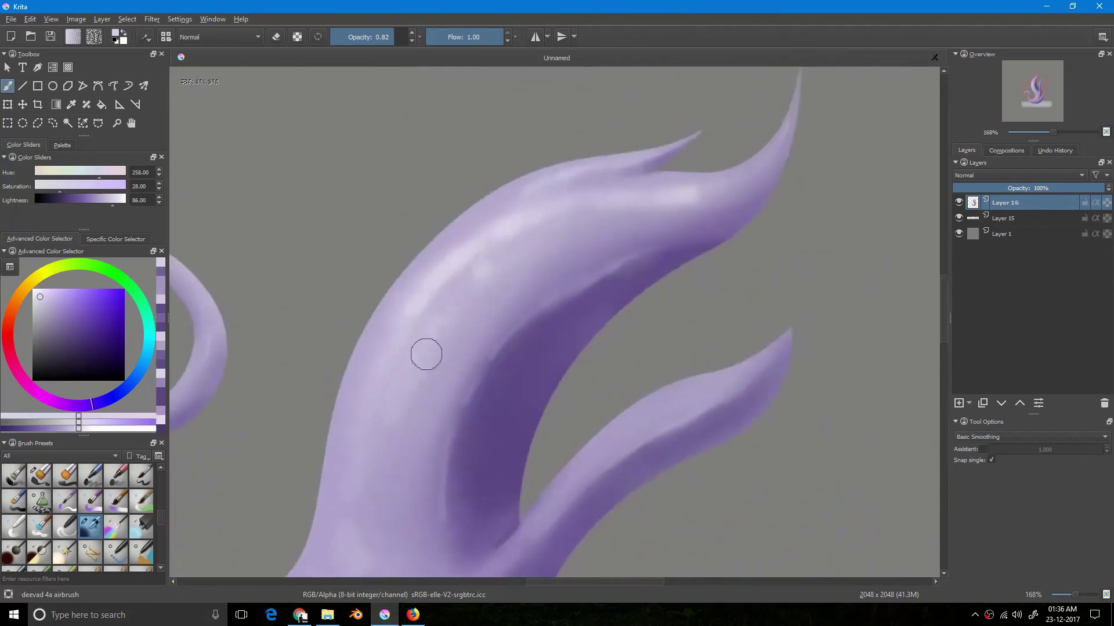
Reset the canvas rotation and even out the swan's body shading with sampled mid-lilac tones
{"action": "scroll", "coordinate": [548, 257], "scroll_direction": "down", "scroll_amount": 4}
{"action": "key", "text": "5"}
{"action": "scroll", "coordinate": [525, 287], "scroll_direction": "up", "scroll_amount": 4}
{"action": "left_click", "coordinate": [484, 234], "text": "ctrl"}
{"action": "scroll", "coordinate": [485, 235], "scroll_direction": "down", "scroll_amount": 4}
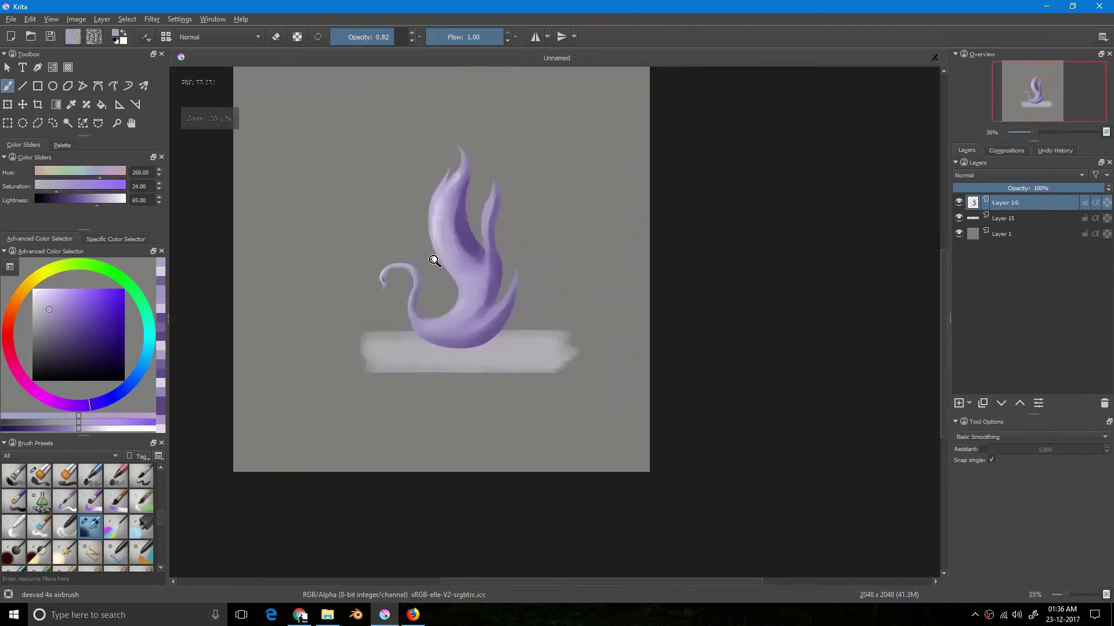
{"action": "scroll", "coordinate": [467, 237], "scroll_direction": "up", "scroll_amount": 4}
{"action": "left_click", "coordinate": [430, 288], "text": "ctrl"}
{"action": "left_click", "coordinate": [478, 341], "text": "ctrl"}
{"action": "scroll", "coordinate": [496, 255], "scroll_direction": "down", "scroll_amount": 4}
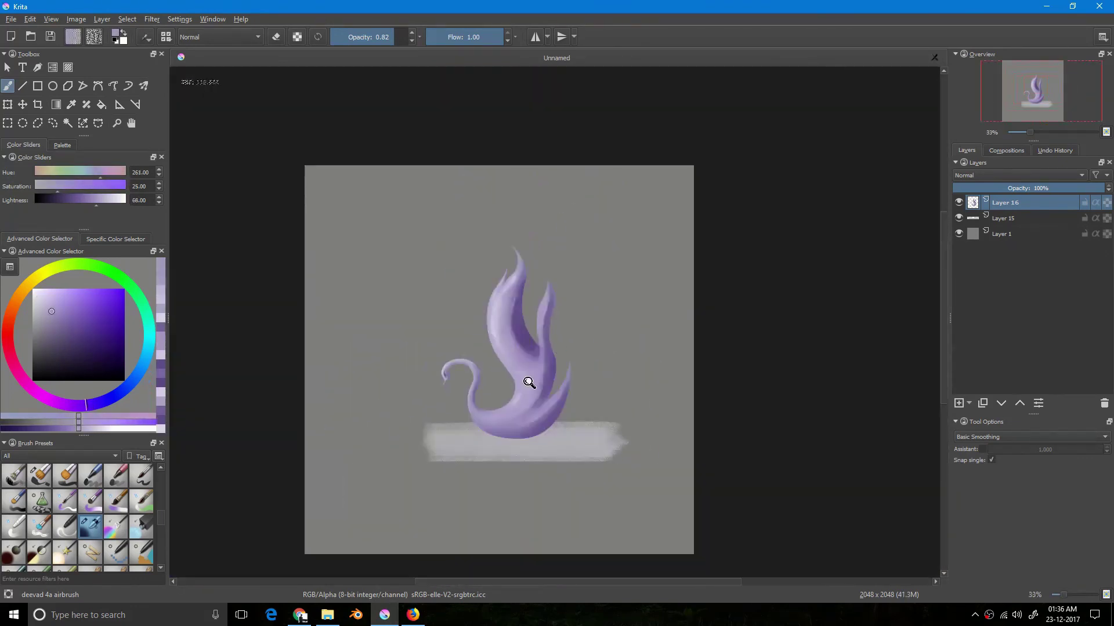
Put the ground strip on Layer 15 into a quick clipping group and pick a very dark violet
{"action": "scroll", "coordinate": [554, 453], "scroll_direction": "up", "scroll_amount": 2}
{"action": "left_click", "coordinate": [998, 224]}
{"action": "scroll", "coordinate": [555, 298], "scroll_direction": "down", "scroll_amount": 4}
{"action": "left_click", "coordinate": [554, 298], "text": "ctrl"}
{"action": "scroll", "coordinate": [554, 302], "scroll_direction": "up", "scroll_amount": 3}
{"action": "scroll", "coordinate": [565, 400], "scroll_direction": "down", "scroll_amount": 3}
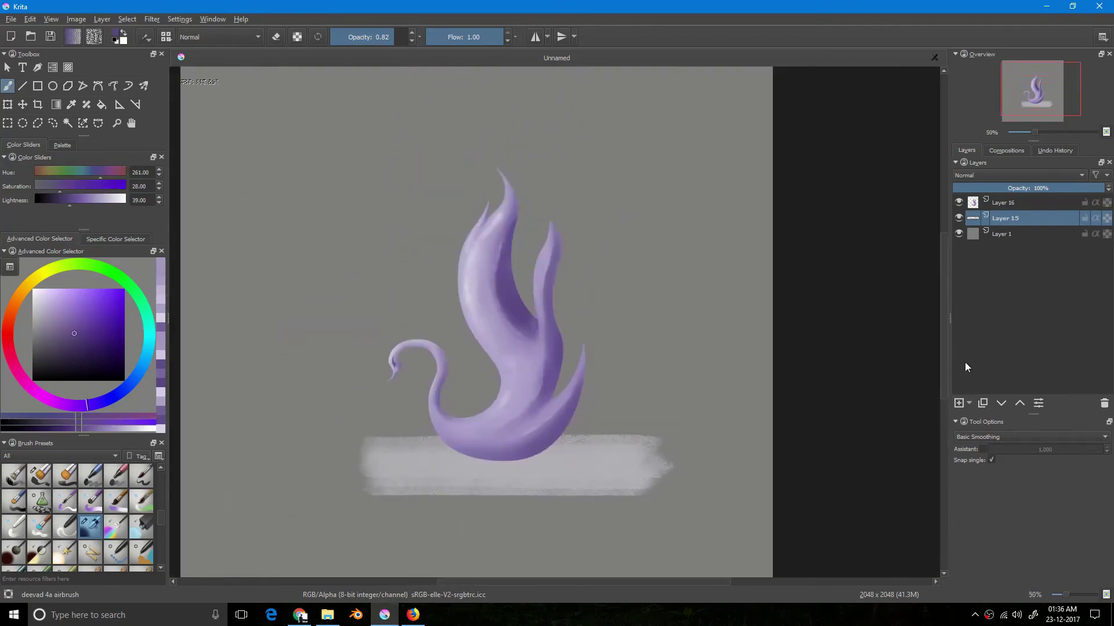
{"action": "key", "text": "ctrl+shift+g"}
{"action": "scroll", "coordinate": [490, 518], "scroll_direction": "up", "scroll_amount": 3}
{"action": "left_click", "coordinate": [73, 352]}
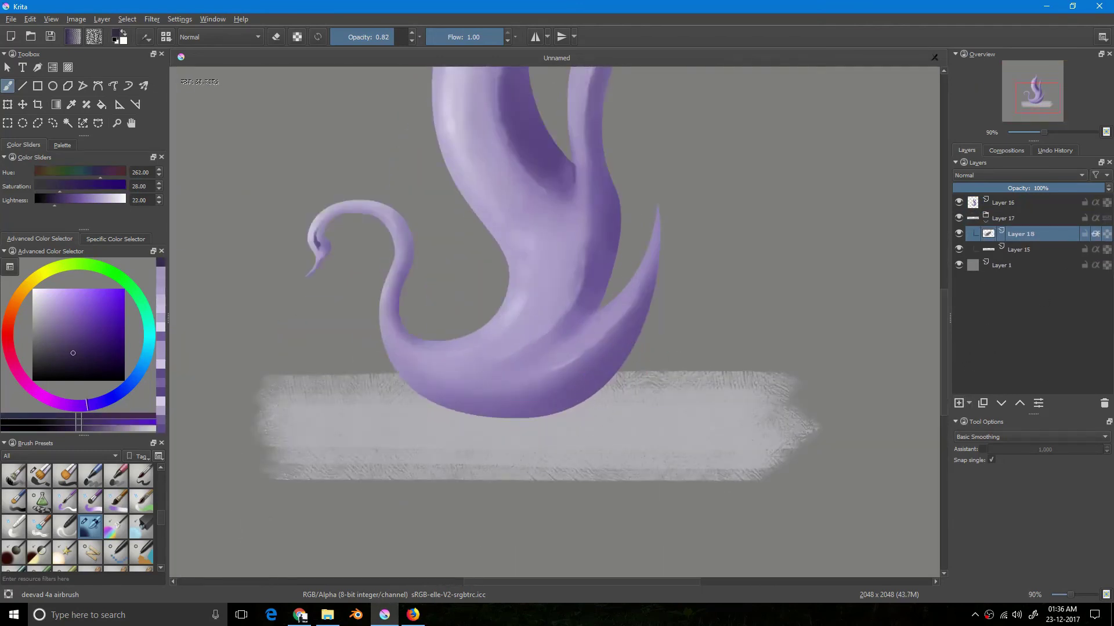
Select everything outside the swan and paint its cast shadow on the ground strip in Layer 18
{"action": "scroll", "coordinate": [616, 388], "scroll_direction": "down", "scroll_amount": 1}
{"action": "left_click", "coordinate": [973, 202], "text": "ctrl"}
{"action": "left_click", "coordinate": [1021, 234]}
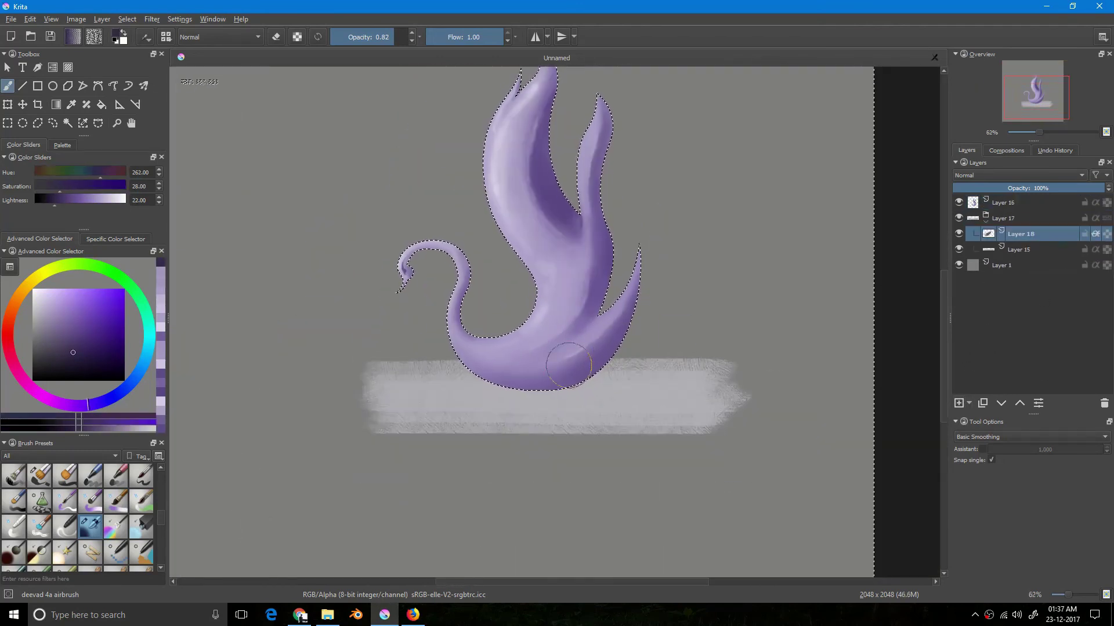
{"action": "scroll", "coordinate": [620, 352], "scroll_direction": "up", "scroll_amount": 2}
{"action": "mouse_move", "coordinate": [728, 342]}
{"action": "left_mouse_down"}
{"action": "mouse_move", "coordinate": [651, 353]}
{"action": "mouse_move", "coordinate": [708, 348]}
{"action": "left_mouse_up"}
{"action": "key", "text": "k"}
{"action": "scroll", "coordinate": [634, 340], "scroll_direction": "down", "scroll_amount": 2}
{"action": "scroll", "coordinate": [634, 341], "scroll_direction": "up", "scroll_amount": 2}
{"action": "mouse_move", "coordinate": [634, 340]}
{"action": "left_mouse_down"}
{"action": "mouse_move", "coordinate": [792, 308]}
{"action": "mouse_move", "coordinate": [703, 319]}
{"action": "left_mouse_up"}
Rework the cast shadow and ground edge with sampled tones, switching between Layers 15 and 18, and turn on erasing
{"action": "left_click", "coordinate": [1047, 250]}
{"action": "left_click", "coordinate": [807, 316], "text": "ctrl"}
{"action": "scroll", "coordinate": [683, 308], "scroll_direction": "down", "scroll_amount": 2}
{"action": "scroll", "coordinate": [683, 308], "scroll_direction": "up", "scroll_amount": 2}
{"action": "key", "text": "Page_Up"}
{"action": "left_click", "coordinate": [705, 307], "text": "ctrl"}
{"action": "scroll", "coordinate": [746, 288], "scroll_direction": "up", "scroll_amount": 2}
{"action": "key", "text": "e"}
{"action": "key", "text": "Page_Down"}
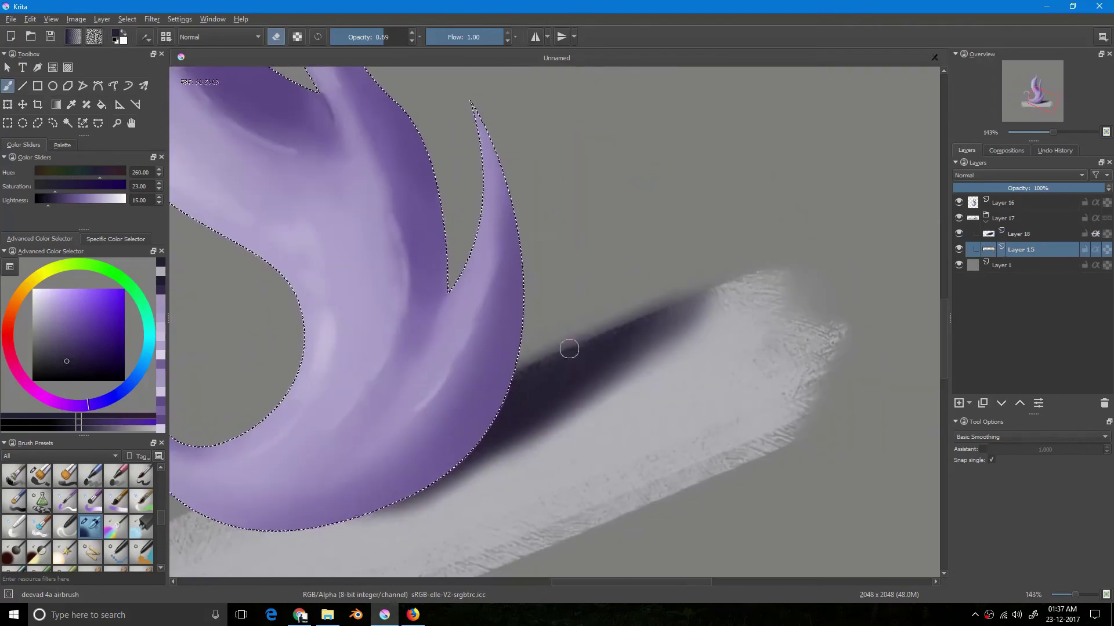
Taper the far end of the cast shadow on Layer 18 with the eraser and reset the canvas rotation
{"action": "scroll", "coordinate": [703, 283], "scroll_direction": "down", "scroll_amount": 5}
{"action": "key", "text": "Page_Up"}
{"action": "left_click", "coordinate": [666, 279], "text": "ctrl"}
{"action": "scroll", "coordinate": [666, 278], "scroll_direction": "up", "scroll_amount": 4}
{"action": "left_click_drag", "start_coordinate": [569, 447], "coordinate": [728, 333]}
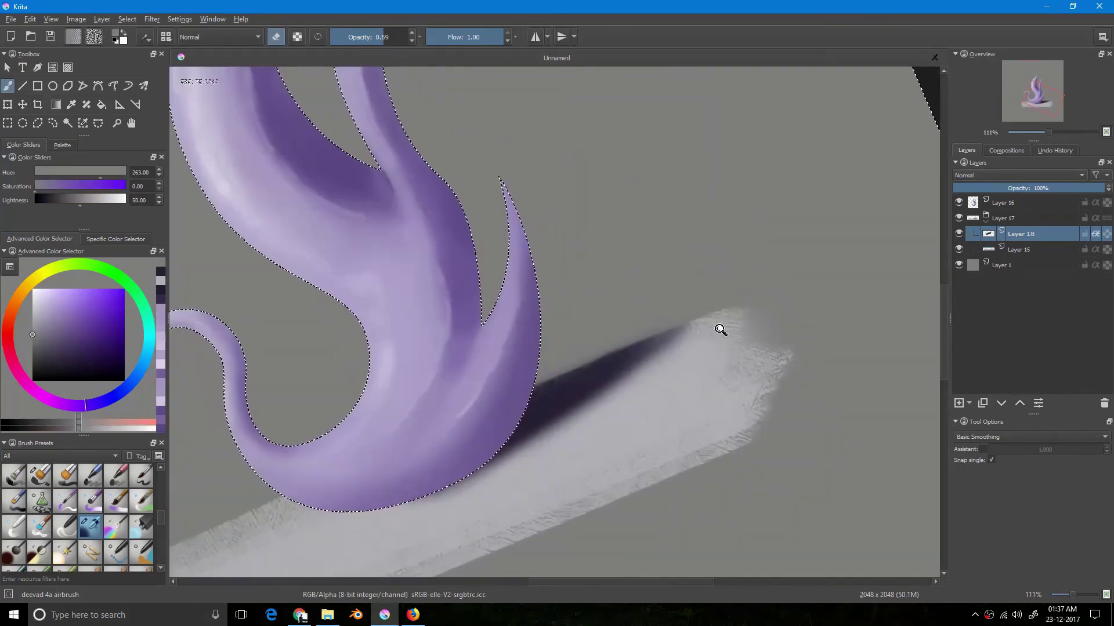
{"action": "scroll", "coordinate": [729, 333], "scroll_direction": "down", "scroll_amount": 4}
{"action": "key", "text": "5"}
{"action": "scroll", "coordinate": [631, 342], "scroll_direction": "up", "scroll_amount": 5}
{"action": "scroll", "coordinate": [464, 371], "scroll_direction": "down", "scroll_amount": 3}
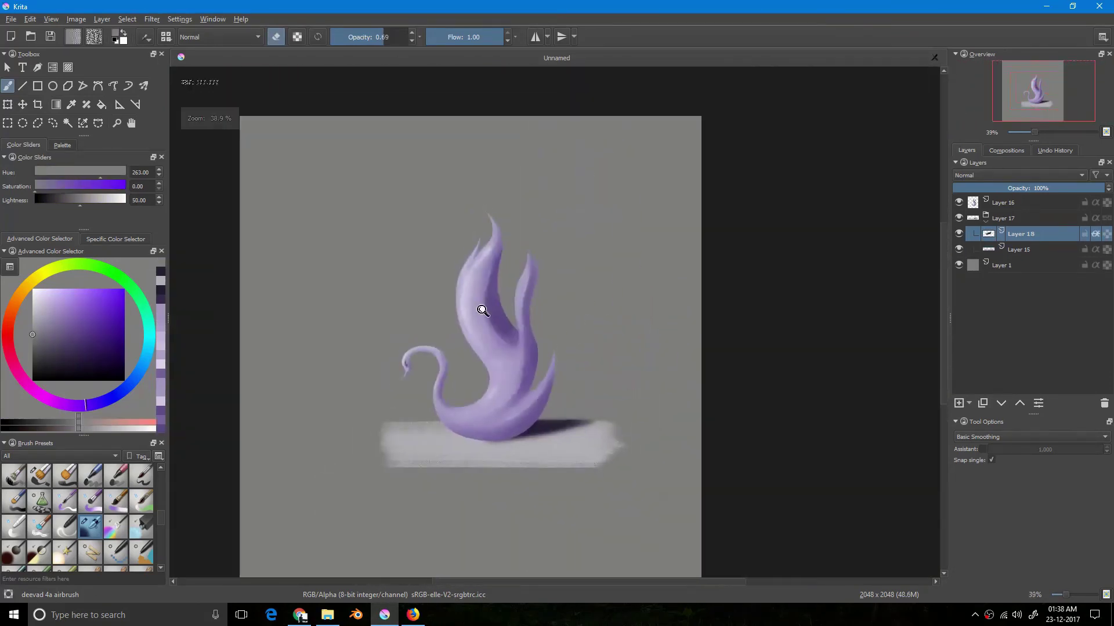
Return to Layer 16, turn off erasing and deepen the tall wing's inner shadow with a darker violet
{"action": "left_click_drag", "start_coordinate": [497, 308], "coordinate": [572, 264]}
{"action": "scroll", "coordinate": [539, 290], "scroll_direction": "up", "scroll_amount": 5}
{"action": "left_click", "coordinate": [501, 303], "text": "ctrl"}
{"action": "key", "text": "Page_Up"}
{"action": "key", "text": "Page_Up"}
{"action": "left_click", "coordinate": [601, 255], "text": "ctrl"}
{"action": "key", "text": "e"}
{"action": "scroll", "coordinate": [677, 191], "scroll_direction": "down", "scroll_amount": 4}
{"action": "scroll", "coordinate": [607, 224], "scroll_direction": "up", "scroll_amount": 5}
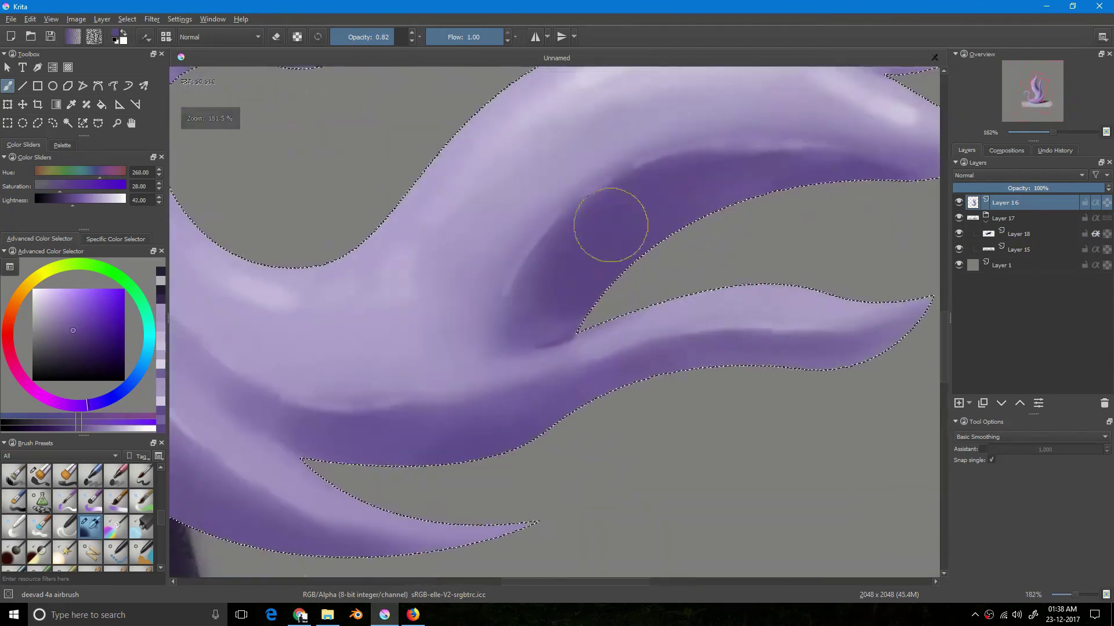
{"action": "left_click", "coordinate": [542, 326], "text": "ctrl"}
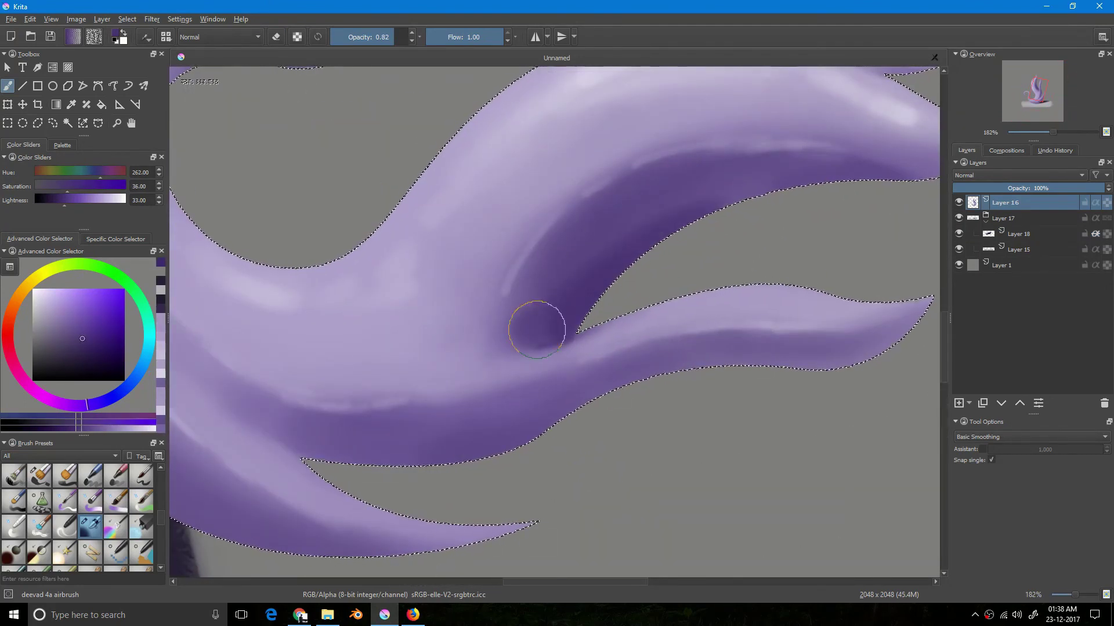
Reset the rotation, sample the ground's light grey and paint reflected light along the swan's underside on a new layer
{"action": "scroll", "coordinate": [556, 326], "scroll_direction": "down", "scroll_amount": 3}
{"action": "scroll", "coordinate": [541, 301], "scroll_direction": "down", "scroll_amount": 5}
{"action": "key", "text": "5"}
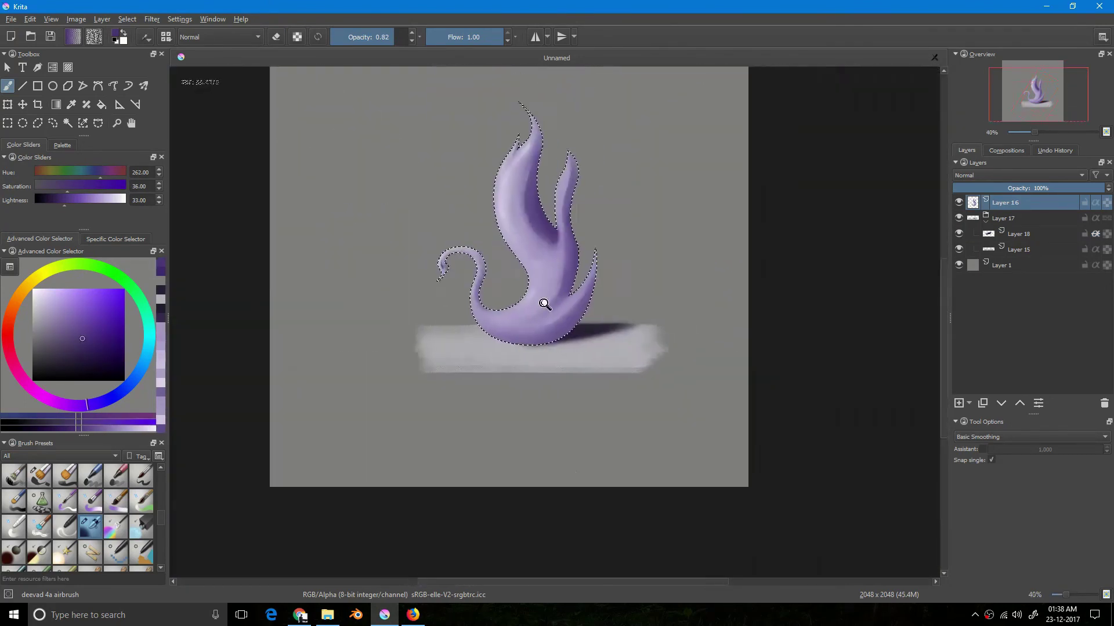
{"action": "scroll", "coordinate": [544, 261], "scroll_direction": "up", "scroll_amount": 5}
{"action": "scroll", "coordinate": [508, 355], "scroll_direction": "down", "scroll_amount": 5}
{"action": "scroll", "coordinate": [475, 425], "scroll_direction": "up", "scroll_amount": 6}
{"action": "left_click", "coordinate": [528, 383], "text": "ctrl"}
{"action": "key", "text": "Insert"}
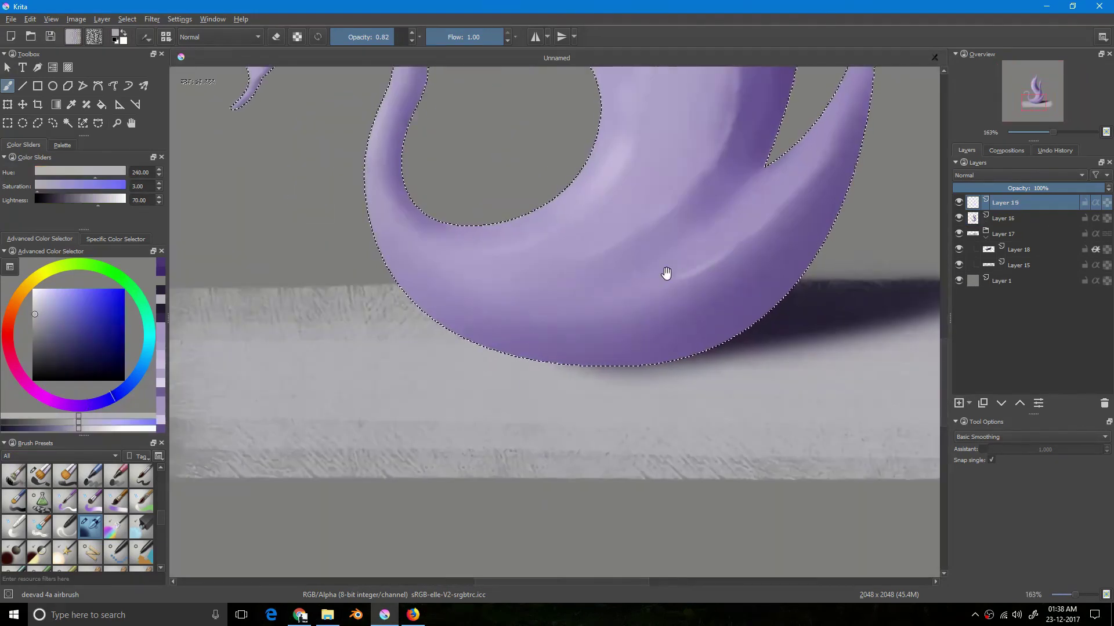
{"action": "left_click_drag", "start_coordinate": [696, 311], "coordinate": [604, 368]}
{"action": "key", "text": "ctrl+z"}
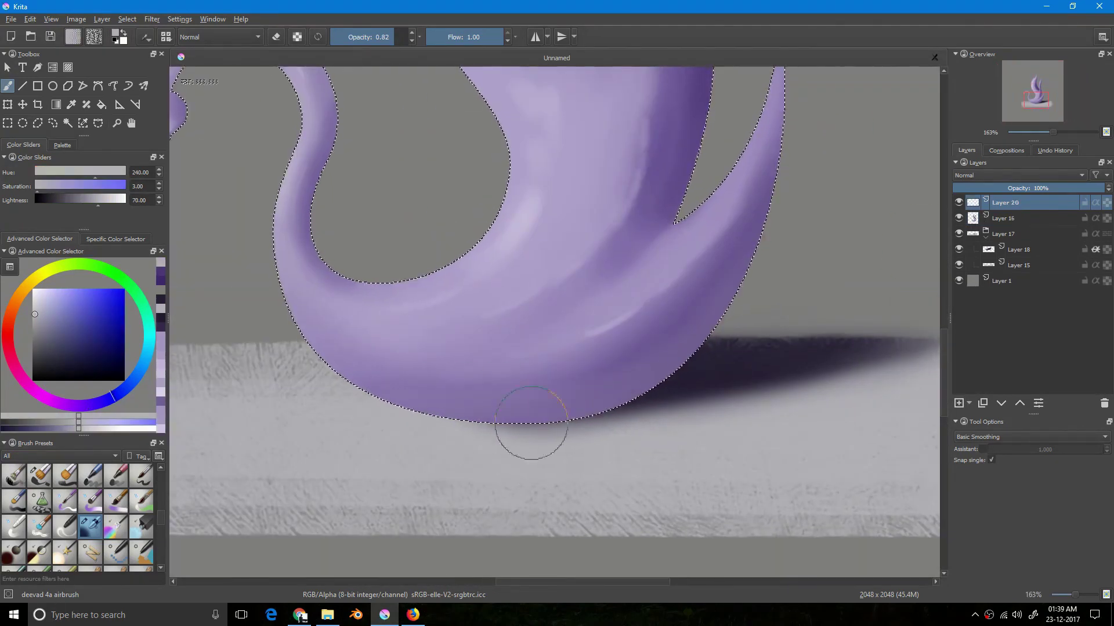
Lower the reflected-light layer's opacity to 63% and merge it down into the swan layer
{"action": "scroll", "coordinate": [783, 283], "scroll_direction": "down", "scroll_amount": 4}
{"action": "key", "text": "ctrl+e"}
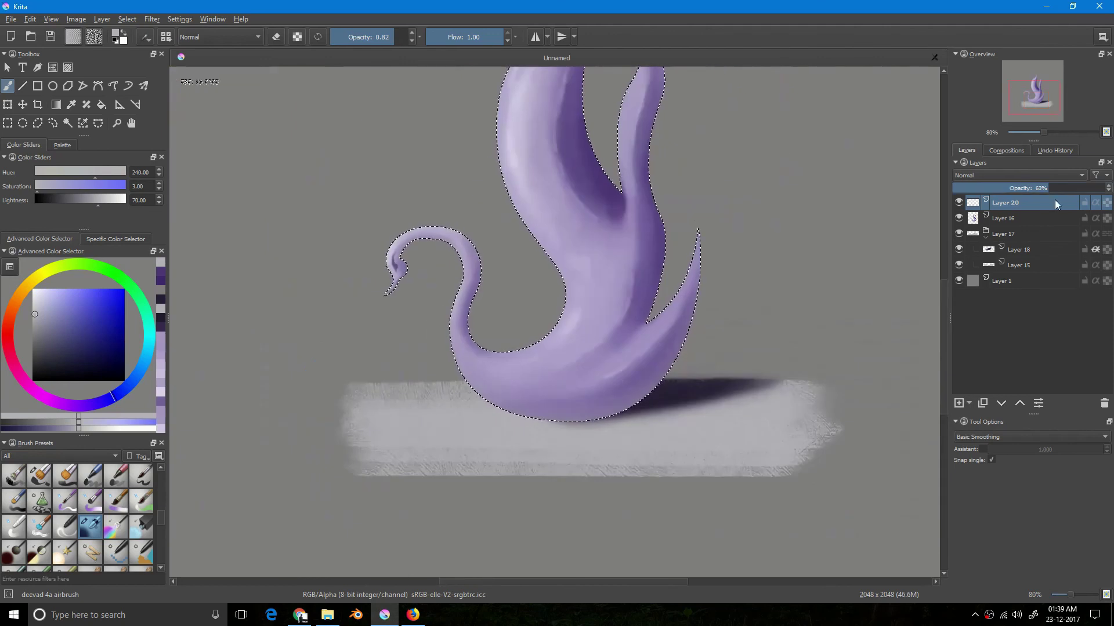
{"action": "scroll", "coordinate": [616, 319], "scroll_direction": "up", "scroll_amount": 2}
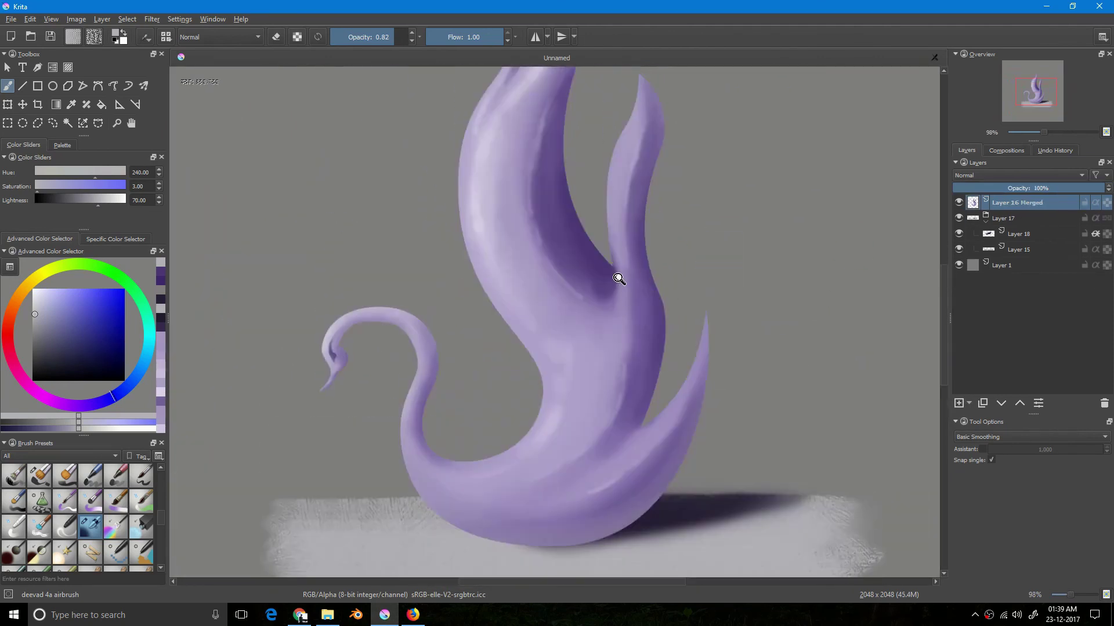
Load the swan layer's outline as a selection, invert it, and add a new layer directly above Layer 1
{"action": "scroll", "coordinate": [626, 279], "scroll_direction": "down", "scroll_amount": 4}
{"action": "left_click_drag", "start_coordinate": [676, 283], "coordinate": [729, 225]}
{"action": "left_click", "coordinate": [973, 203], "text": "ctrl"}
{"action": "left_click", "coordinate": [1003, 219]}
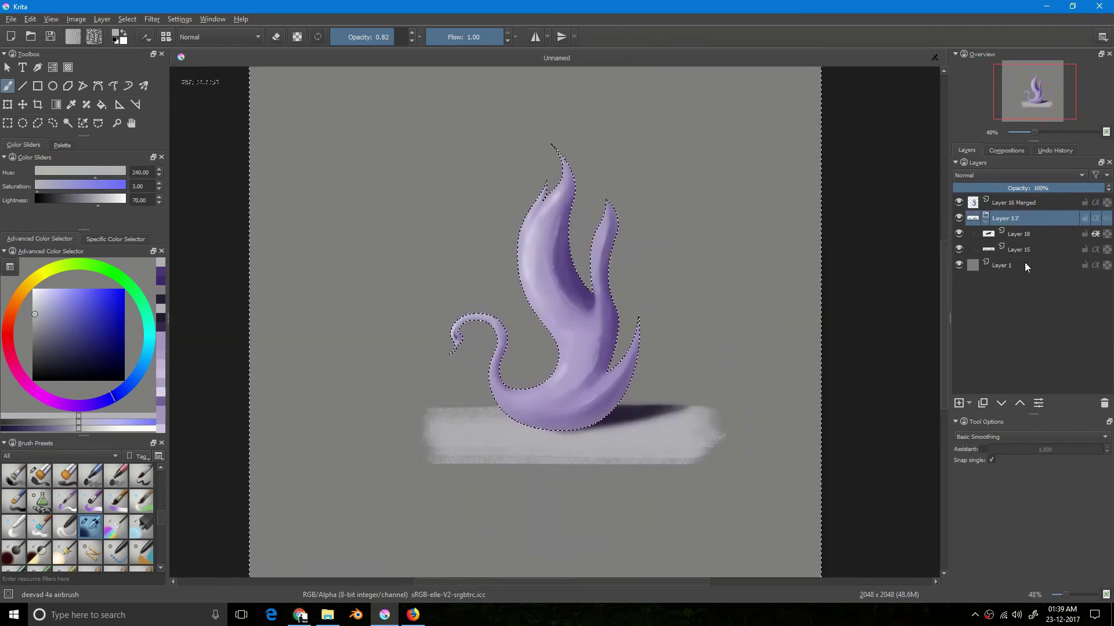
{"action": "left_click", "coordinate": [1027, 264]}
{"action": "key", "text": "Insert"}
Paint a loose dark blue-grey backdrop around the swan with the Block_textured_1 brush
{"action": "scroll", "coordinate": [79, 516], "scroll_direction": "up", "scroll_amount": 2}
{"action": "left_click", "coordinate": [141, 501]}
{"action": "scroll", "coordinate": [268, 265], "scroll_direction": "down", "scroll_amount": 1}
{"action": "left_click", "coordinate": [561, 362], "text": "ctrl"}
{"action": "left_click", "coordinate": [135, 380]}
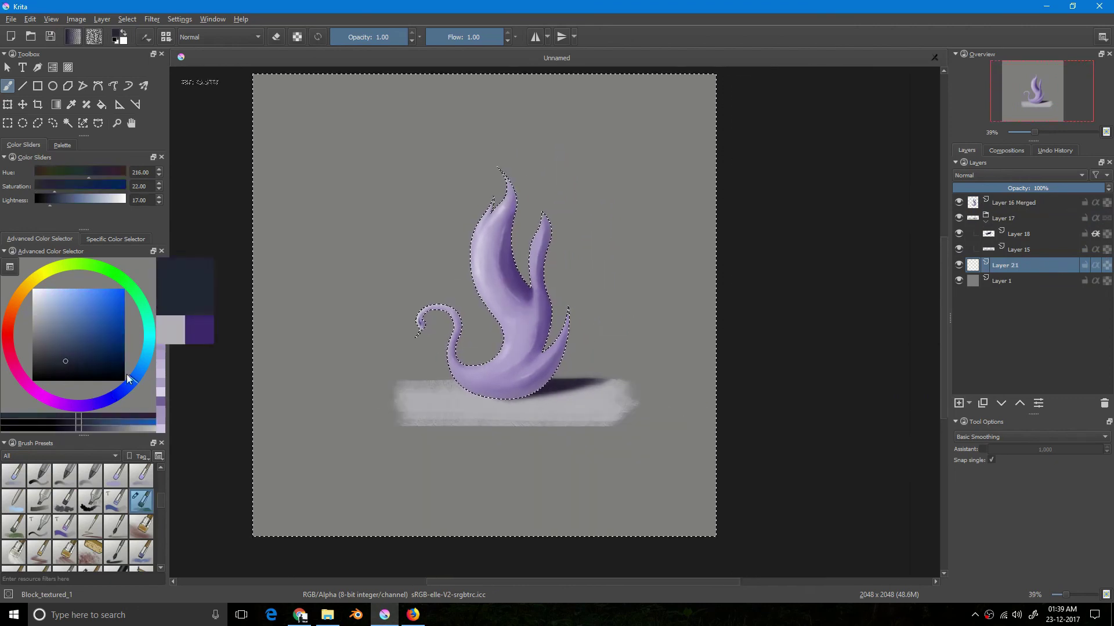
{"action": "left_click", "coordinate": [46, 353]}
{"action": "left_click_drag", "start_coordinate": [430, 295], "coordinate": [412, 368]}
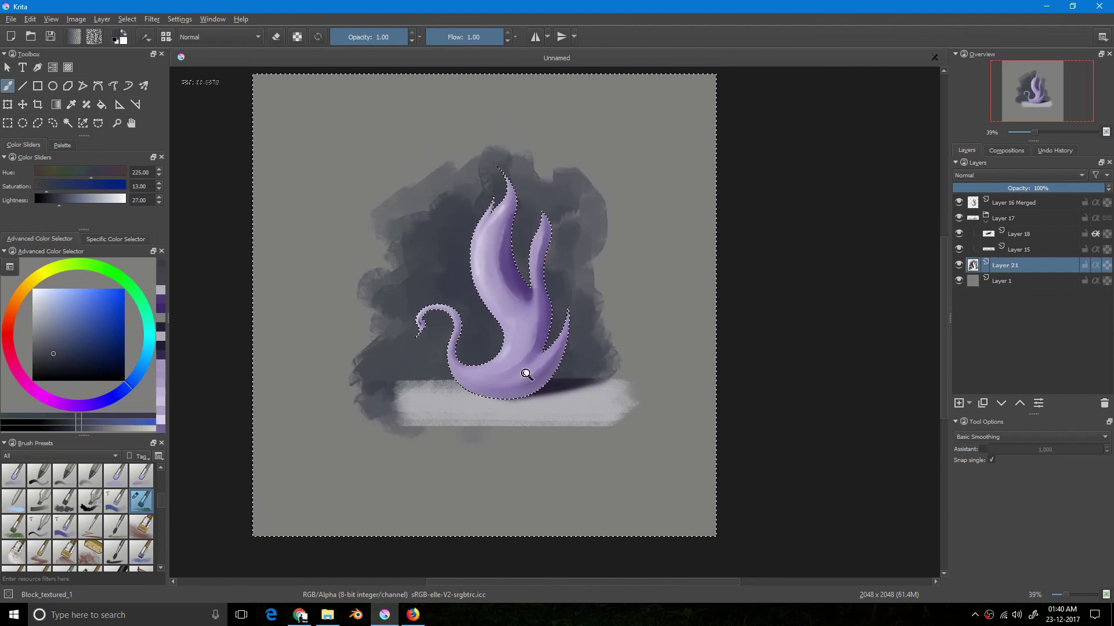
Add a layer above the swan in Color blending mode and choose the deevad 4a airbrush
{"action": "scroll", "coordinate": [447, 323], "scroll_direction": "up", "scroll_amount": 2}
{"action": "key", "text": "Insert"}
{"action": "scroll", "coordinate": [146, 520], "scroll_direction": "down", "scroll_amount": 3}
{"action": "left_click", "coordinate": [90, 526]}
{"action": "mouse_move", "coordinate": [436, 297]}
{"action": "left_mouse_down"}
{"action": "mouse_move", "coordinate": [462, 233]}
{"action": "mouse_move", "coordinate": [473, 295]}
{"action": "left_mouse_up"}
{"action": "scroll", "coordinate": [472, 295], "scroll_direction": "up", "scroll_amount": 1}
{"action": "left_click", "coordinate": [1001, 175]}
{"action": "left_click", "coordinate": [994, 186]}
Tint the selected swan with muted pink and muted teal at 0.47 brush opacity and clear the selection
{"action": "left_click", "coordinate": [58, 314]}
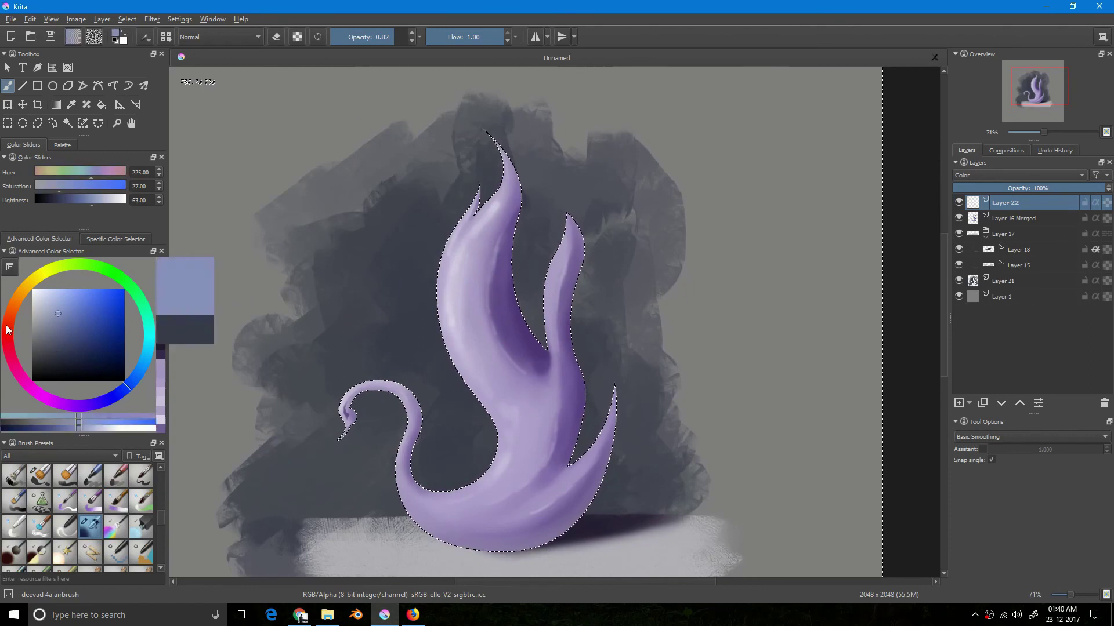
{"action": "left_click_drag", "start_coordinate": [4, 327], "coordinate": [40, 343]}
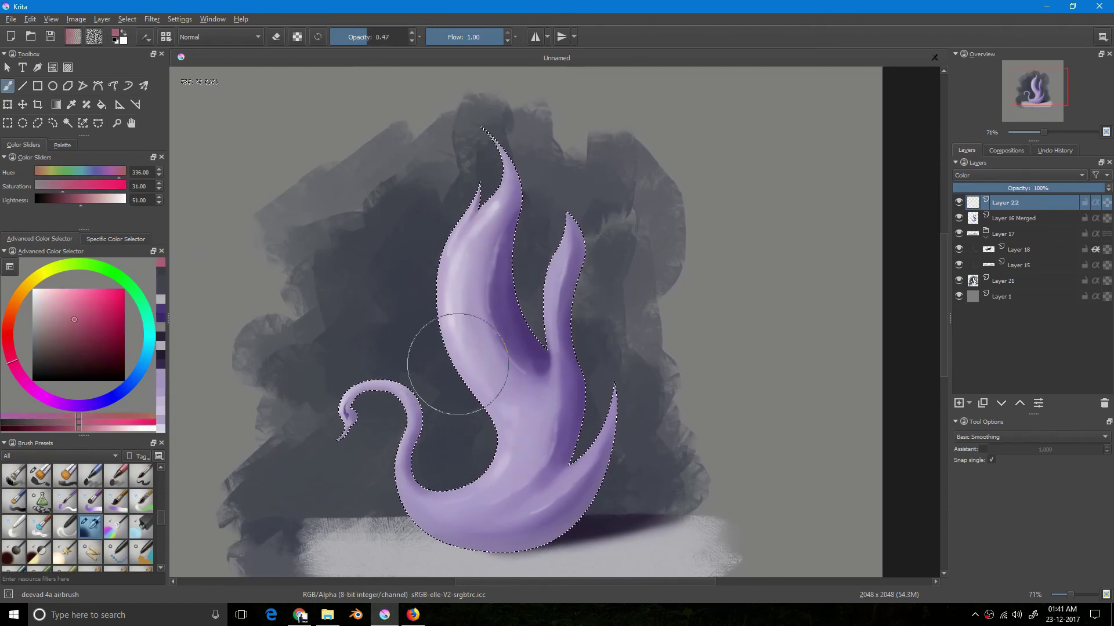
{"action": "left_click_drag", "start_coordinate": [144, 359], "coordinate": [148, 324]}
{"action": "scroll", "coordinate": [511, 247], "scroll_direction": "down", "scroll_amount": 2}
{"action": "scroll", "coordinate": [534, 293], "scroll_direction": "up", "scroll_amount": 2}
{"action": "scroll", "coordinate": [495, 288], "scroll_direction": "down", "scroll_amount": 6}
{"action": "key", "text": "ctrl+shift+a"}
{"action": "scroll", "coordinate": [495, 288], "scroll_direction": "up", "scroll_amount": 6}
{"action": "left_click_drag", "start_coordinate": [508, 139], "coordinate": [513, 211]}
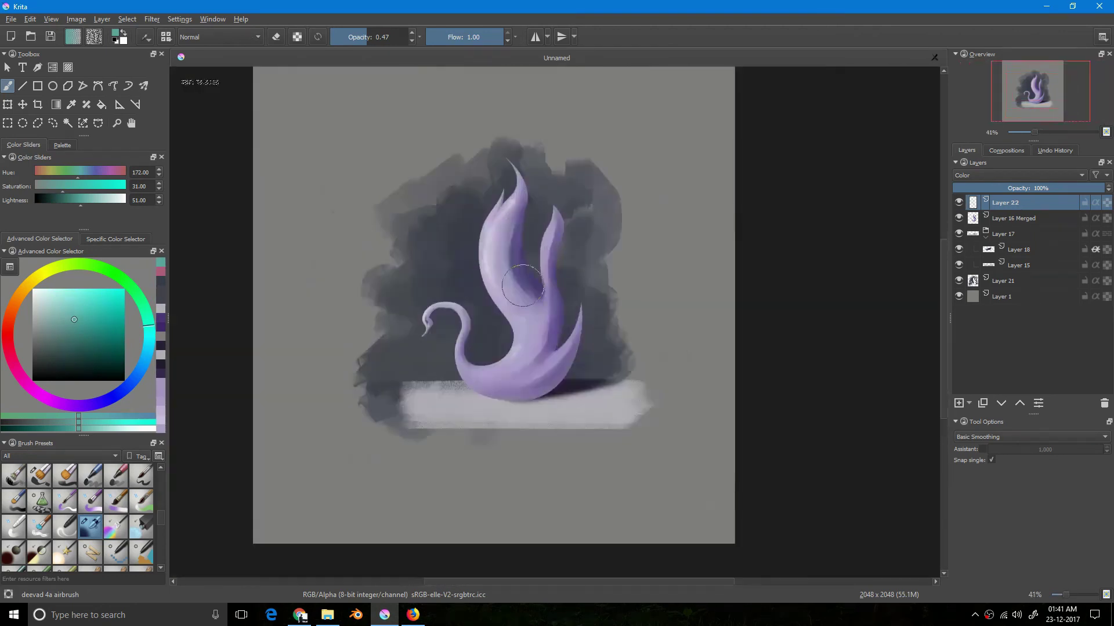
{"action": "scroll", "coordinate": [516, 277], "scroll_direction": "down", "scroll_amount": 2}
{"action": "scroll", "coordinate": [520, 277], "scroll_direction": "up", "scroll_amount": 5}
On Layer 16 Merged, sample the swan's lavenders, smooth the shading below the wings, and reset the canvas rotation
{"action": "left_click", "coordinate": [1016, 218]}
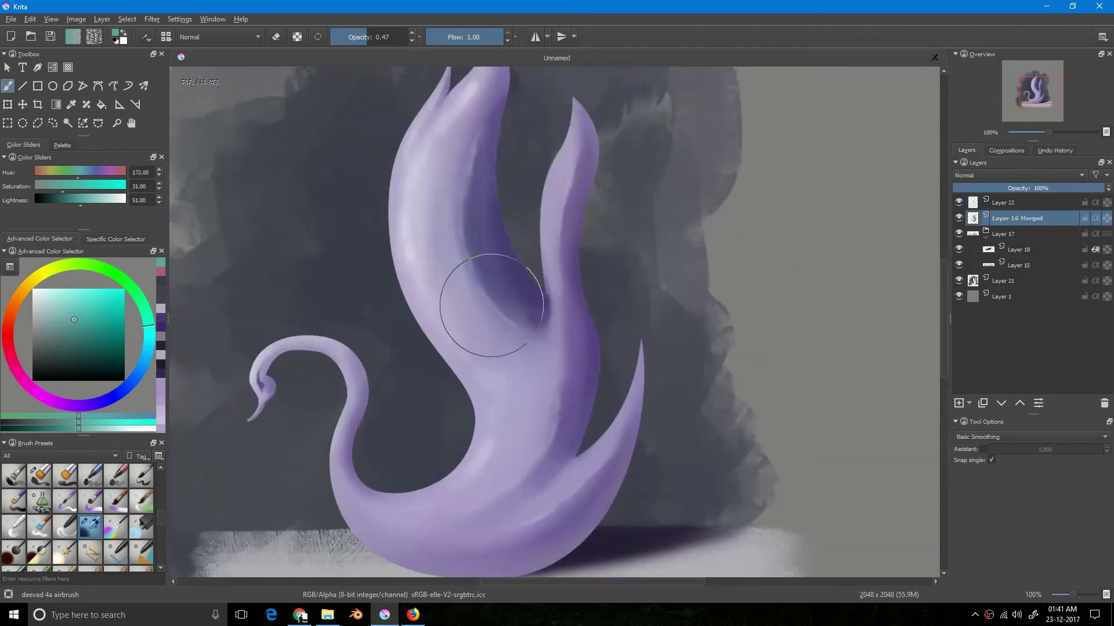
{"action": "left_click_drag", "start_coordinate": [559, 283], "coordinate": [582, 255]}
{"action": "left_click", "coordinate": [601, 342], "text": "ctrl"}
{"action": "left_click_drag", "start_coordinate": [598, 343], "coordinate": [575, 363]}
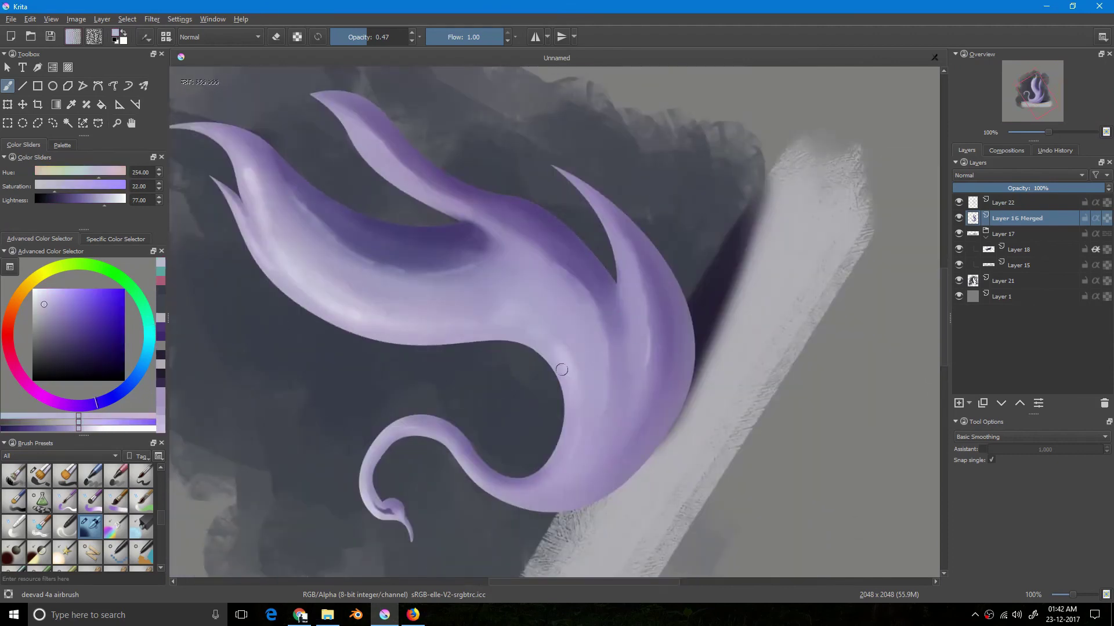
{"action": "left_click", "coordinate": [589, 333], "text": "ctrl"}
{"action": "key", "text": "5"}
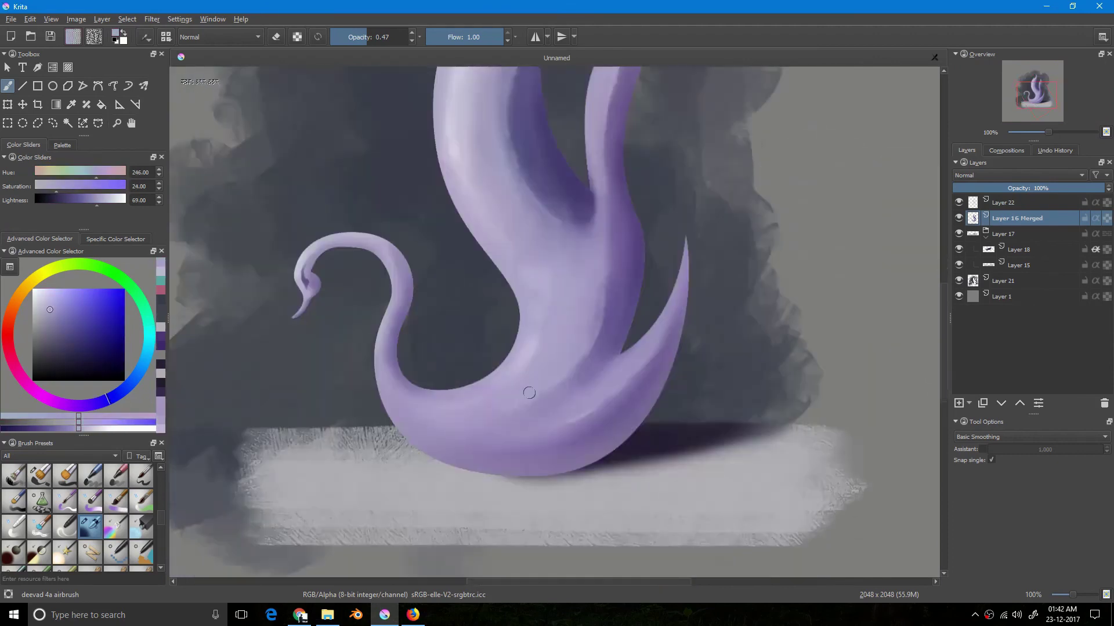
Sample a light lavender and paint soft pale bands curving across the swan's lower body with a small airbrush
{"action": "left_click", "coordinate": [524, 390], "text": "ctrl"}
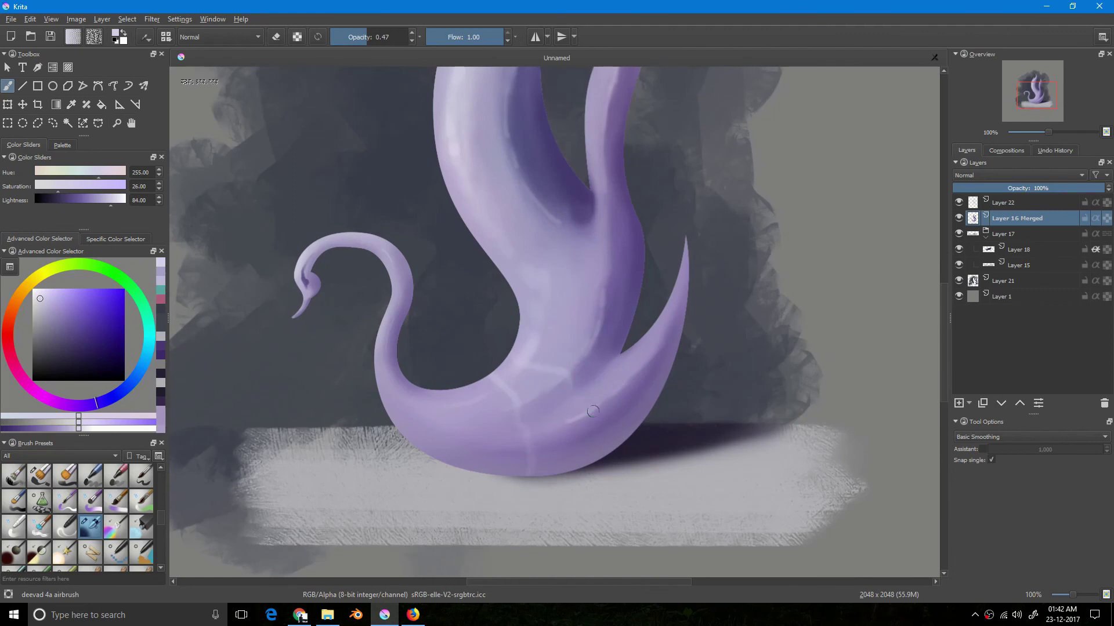
{"action": "left_click_drag", "start_coordinate": [588, 407], "coordinate": [484, 350]}
{"action": "left_click_drag", "start_coordinate": [564, 391], "coordinate": [482, 316]}
{"action": "mouse_move", "coordinate": [514, 399]}
{"action": "left_mouse_down"}
{"action": "mouse_move", "coordinate": [467, 347]}
{"action": "mouse_move", "coordinate": [394, 415]}
{"action": "mouse_move", "coordinate": [345, 209]}
{"action": "mouse_move", "coordinate": [456, 222]}
{"action": "mouse_move", "coordinate": [455, 319]}
{"action": "mouse_move", "coordinate": [482, 267]}
{"action": "mouse_move", "coordinate": [445, 358]}
{"action": "left_mouse_up"}
Add fine, lighter lavender veins along the bands on the body and tail, and reset the canvas rotation
{"action": "left_click", "coordinate": [40, 299]}
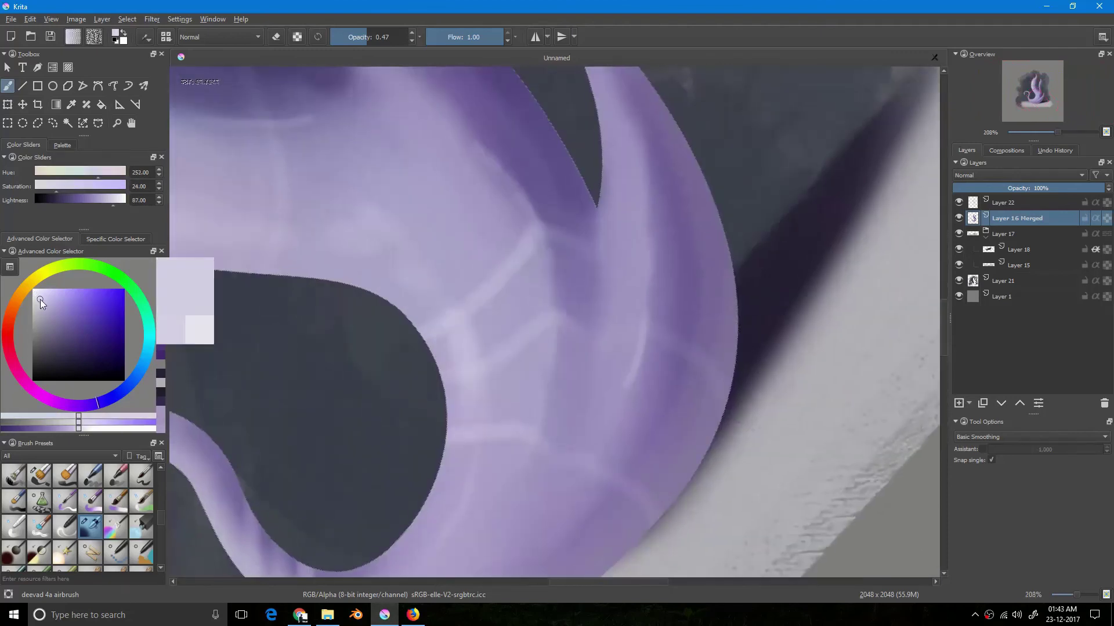
{"action": "left_click_drag", "start_coordinate": [710, 295], "coordinate": [727, 300]}
{"action": "left_click_drag", "start_coordinate": [632, 196], "coordinate": [525, 325]}
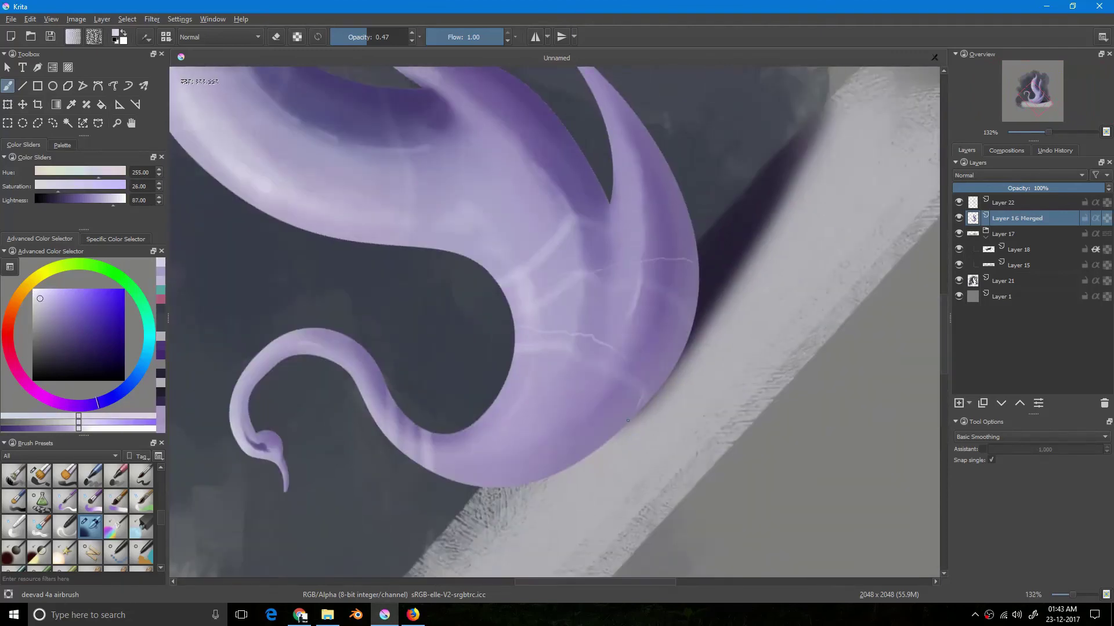
{"action": "left_click_drag", "start_coordinate": [450, 256], "coordinate": [445, 311]}
{"action": "key", "text": "5"}
Extend the thin pale marble veins up the swan's wings and view the finished painting as a whole
{"action": "left_click_drag", "start_coordinate": [538, 249], "coordinate": [447, 318]}
{"action": "scroll", "coordinate": [438, 342], "scroll_direction": "down", "scroll_amount": 2}
{"action": "left_click_drag", "start_coordinate": [543, 240], "coordinate": [632, 160]}
{"action": "left_click_drag", "start_coordinate": [650, 157], "coordinate": [616, 251]}
{"action": "left_click_drag", "start_coordinate": [609, 179], "coordinate": [592, 212]}
{"action": "mouse_move", "coordinate": [596, 237]}
{"action": "left_mouse_down"}
{"action": "mouse_move", "coordinate": [594, 249]}
{"action": "mouse_move", "coordinate": [647, 205]}
{"action": "left_mouse_up"}
{"action": "scroll", "coordinate": [631, 373], "scroll_direction": "down", "scroll_amount": 5}
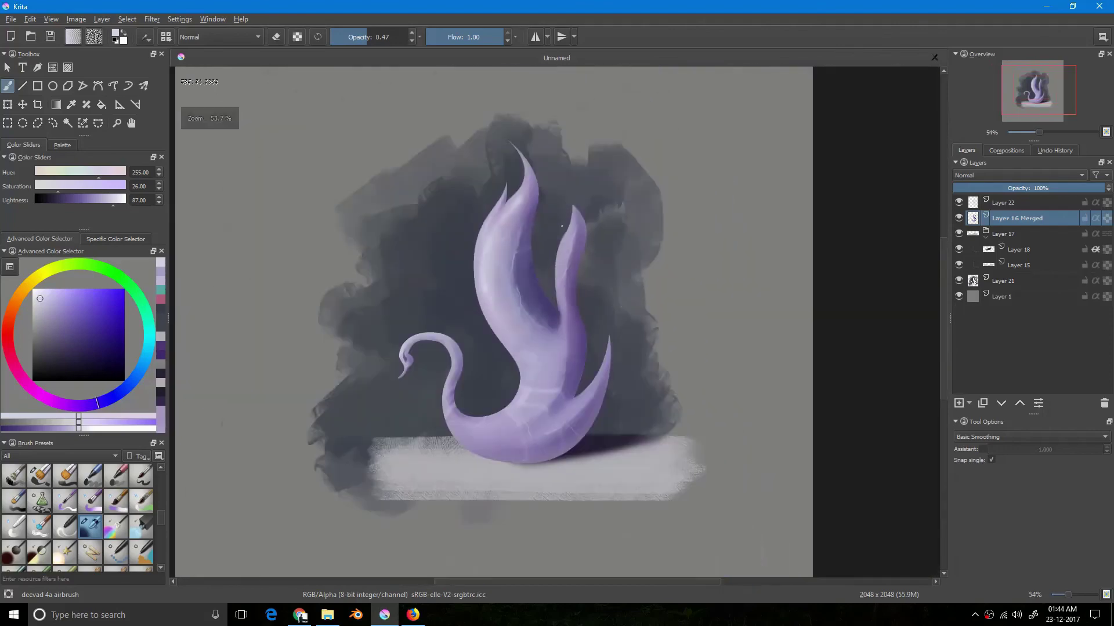
{"action": "scroll", "coordinate": [559, 234], "scroll_direction": "down", "scroll_amount": 2}
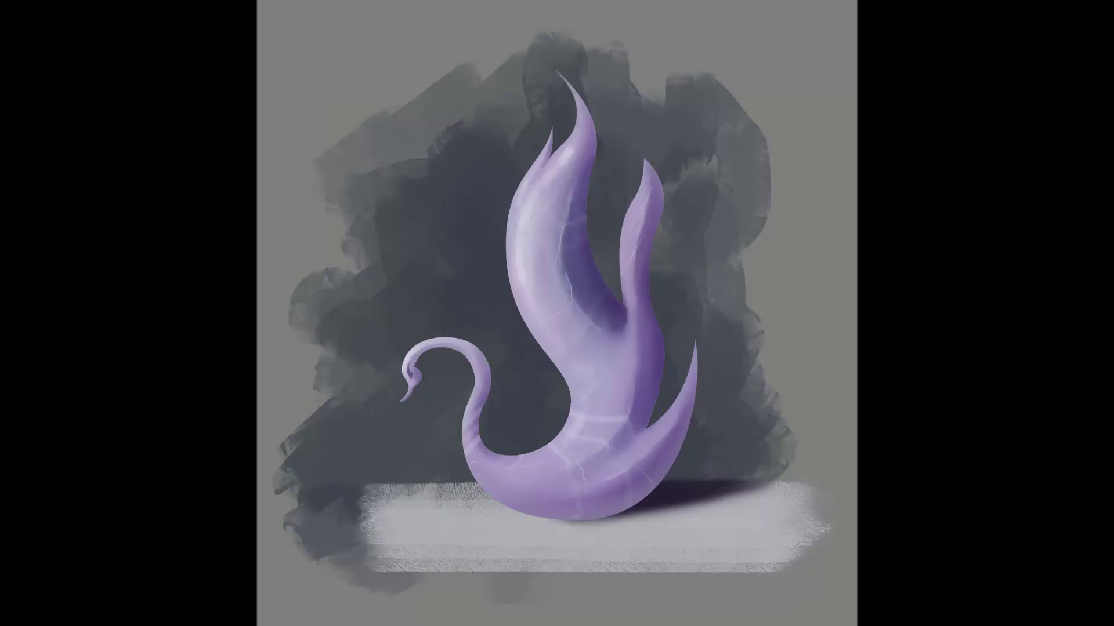